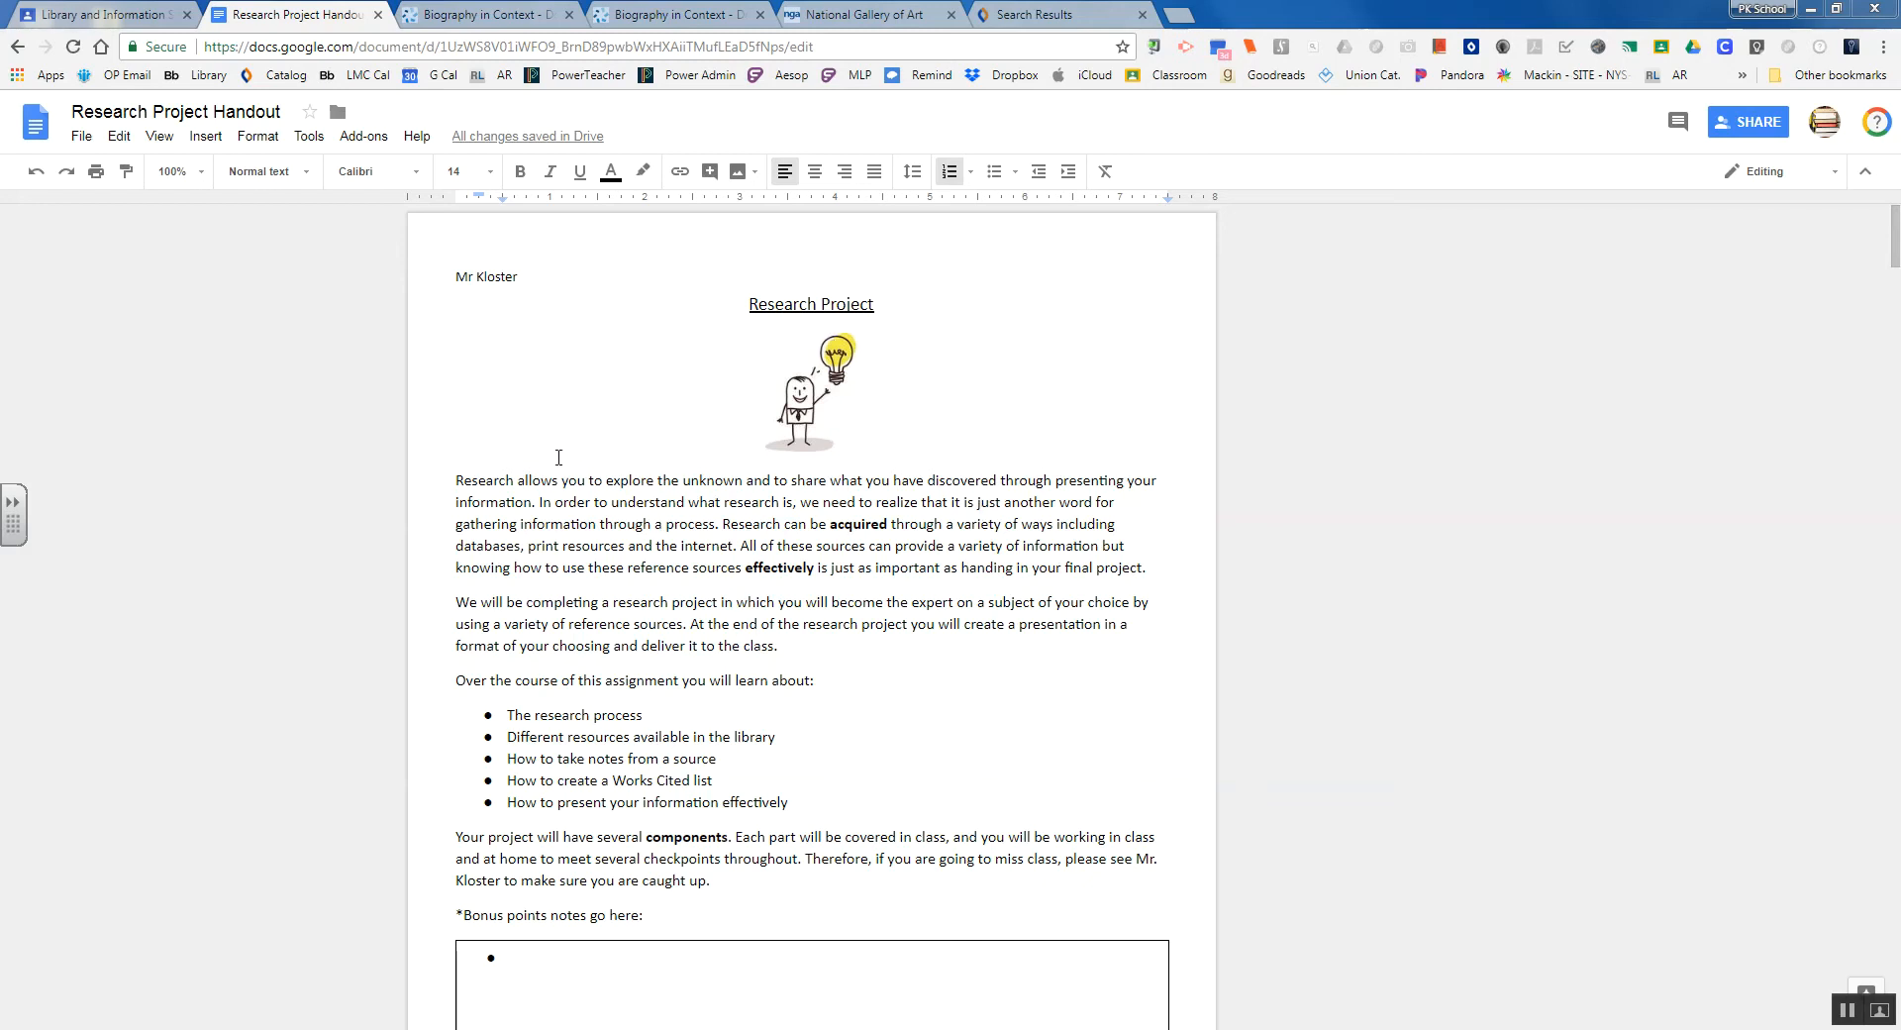
Show the document outline from the View menu and jump to the Works Cited page
{"action": "left_click", "coordinate": [158, 136]}
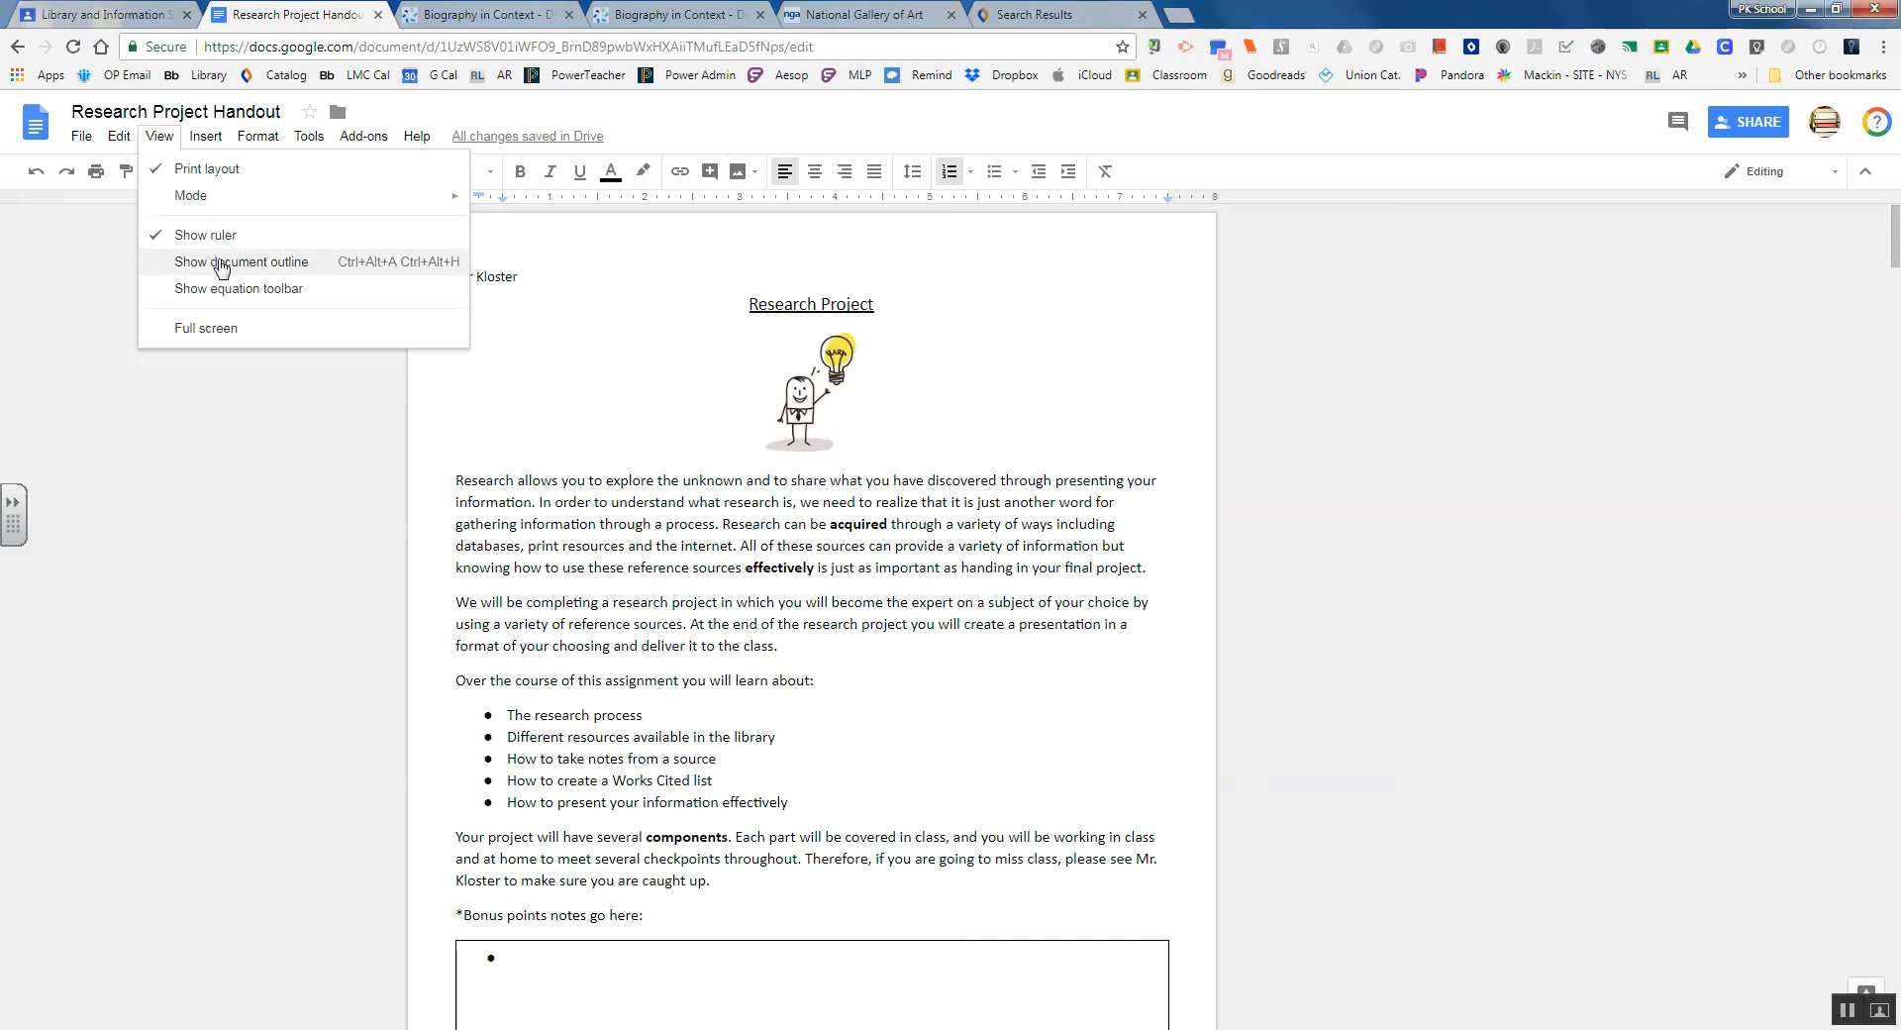
{"action": "left_click", "coordinate": [297, 273]}
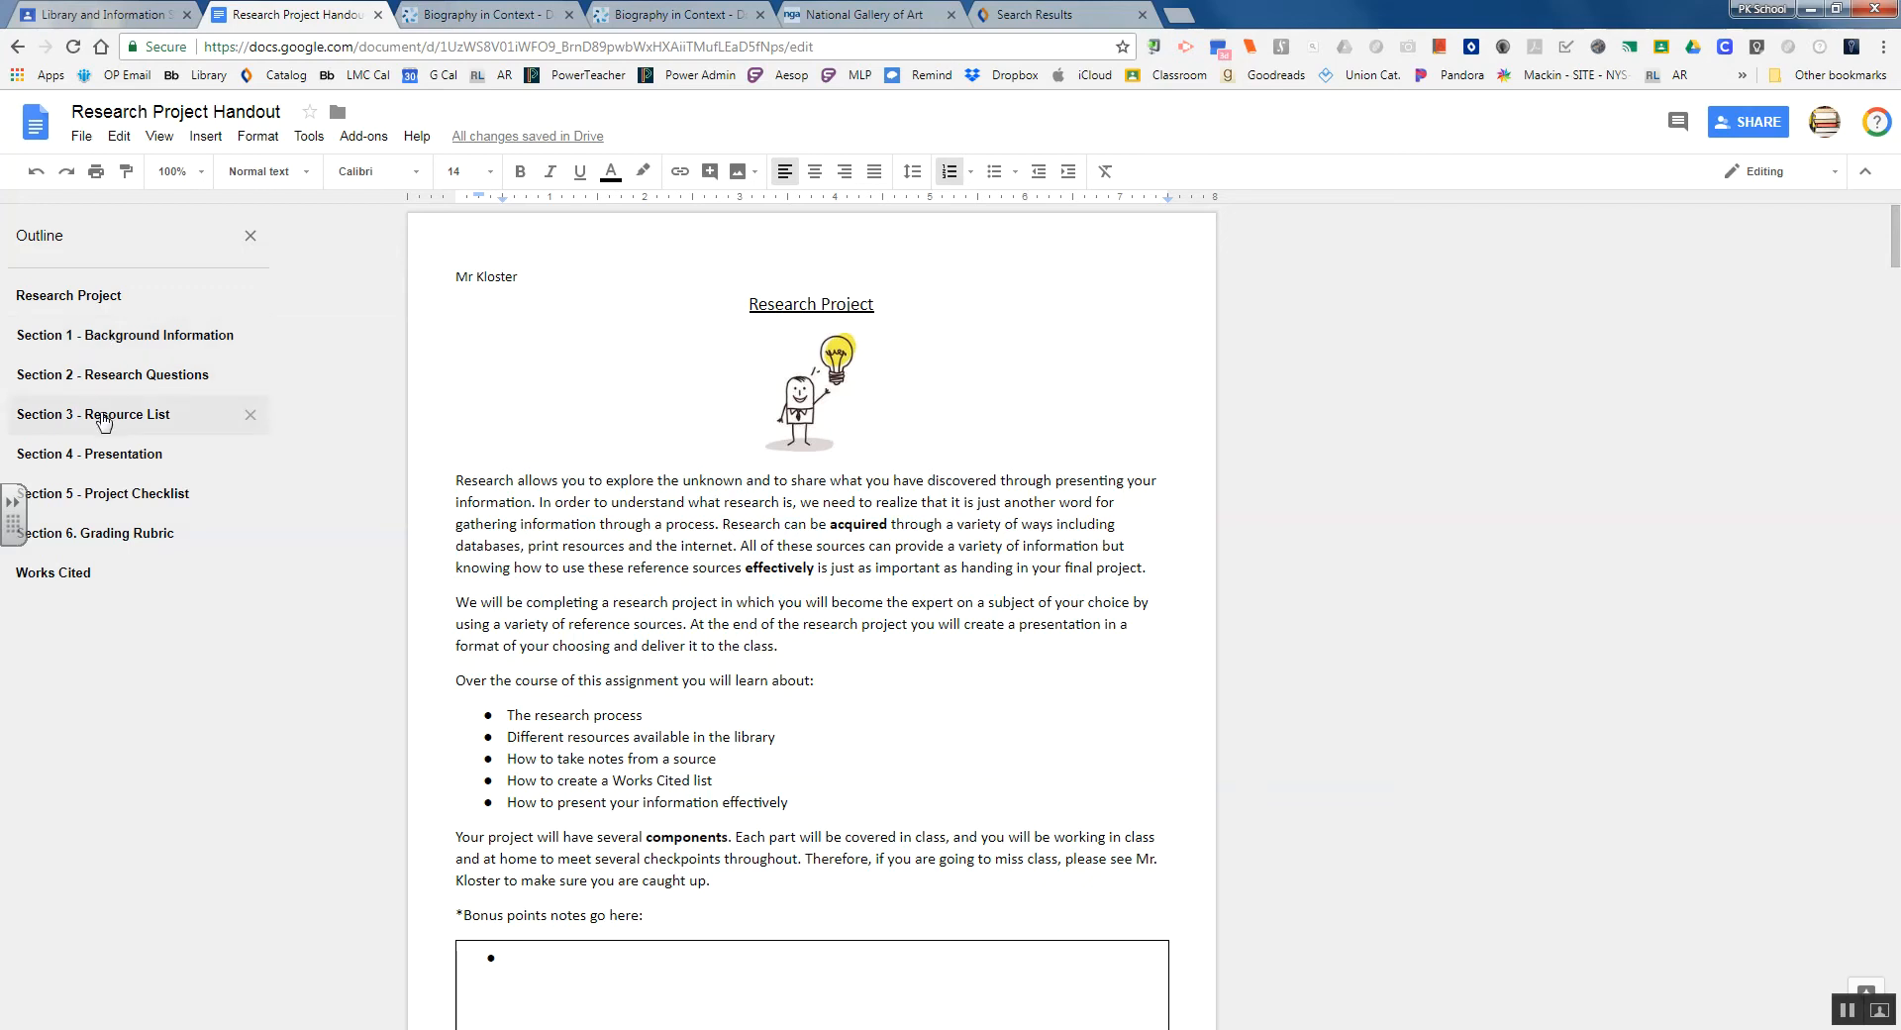
{"action": "left_click", "coordinate": [60, 580]}
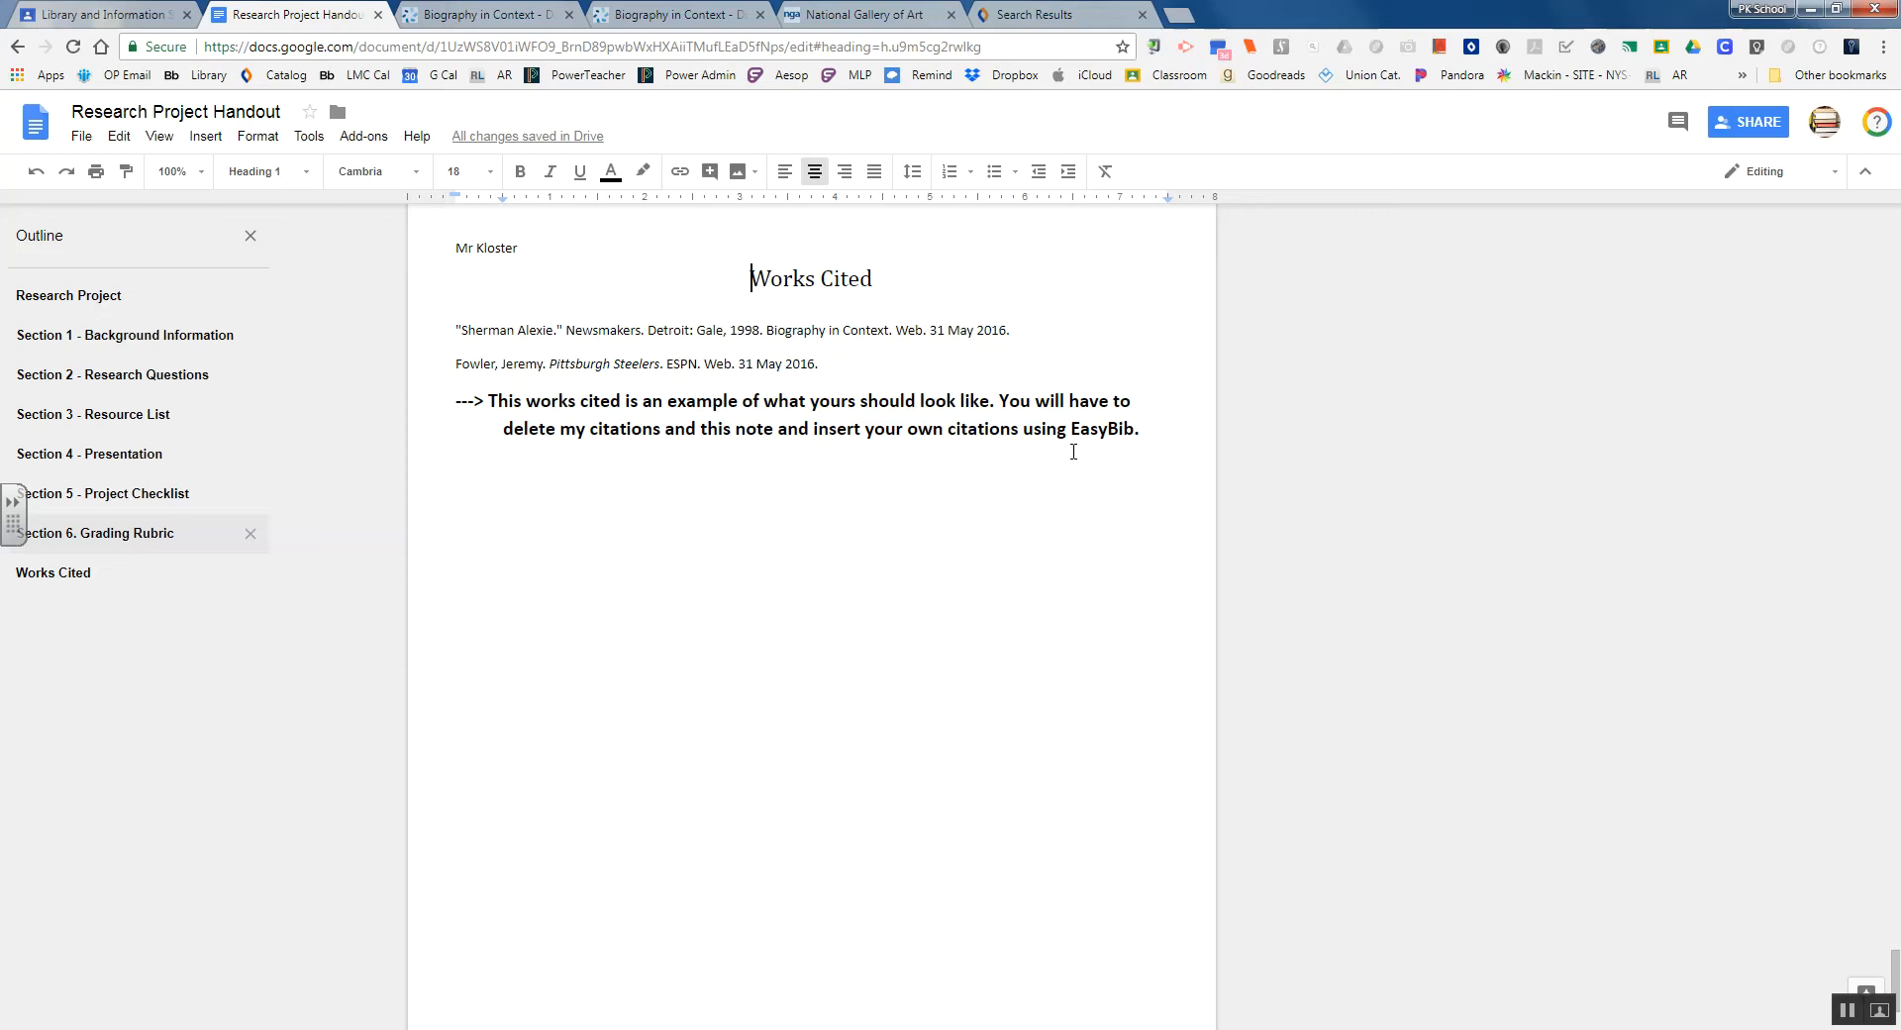
Delete the Works Cited heading, both example citations and the EasyBib replacement note
{"action": "left_click_drag", "start_coordinate": [1139, 436], "coordinate": [759, 287]}
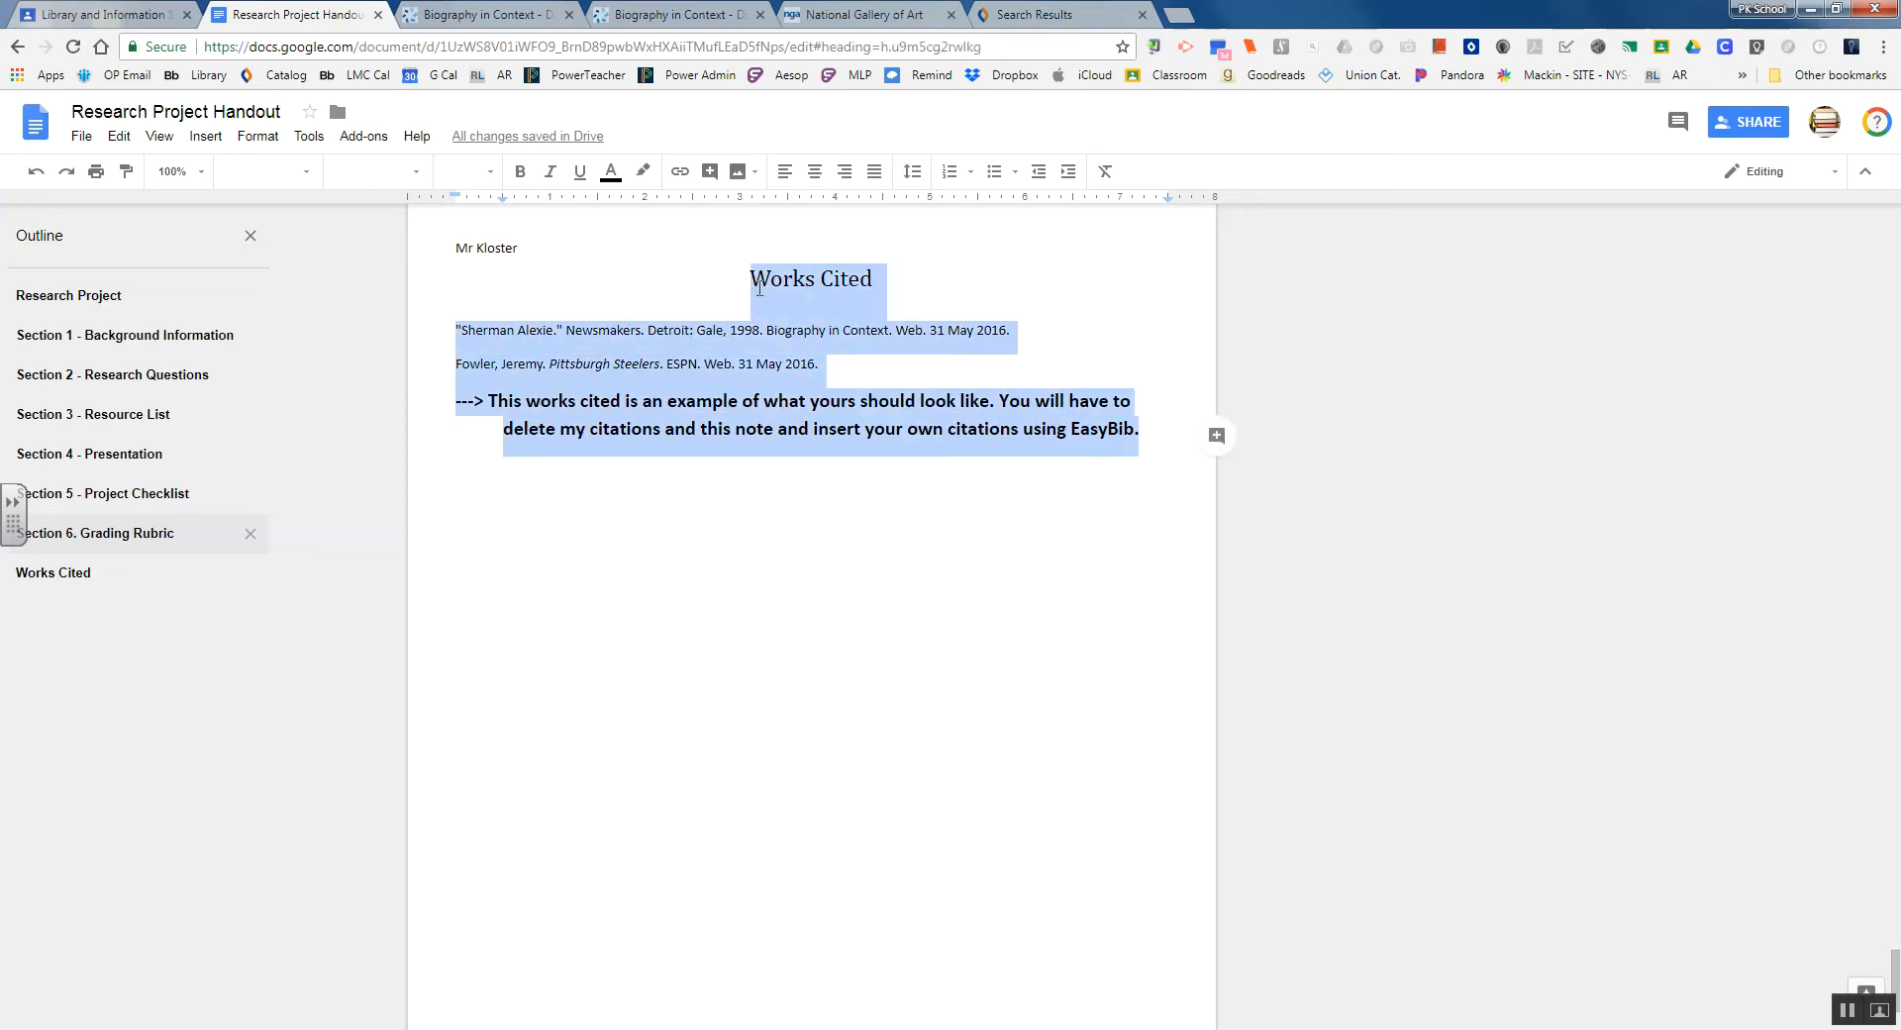
{"action": "key", "text": "BackSpace"}
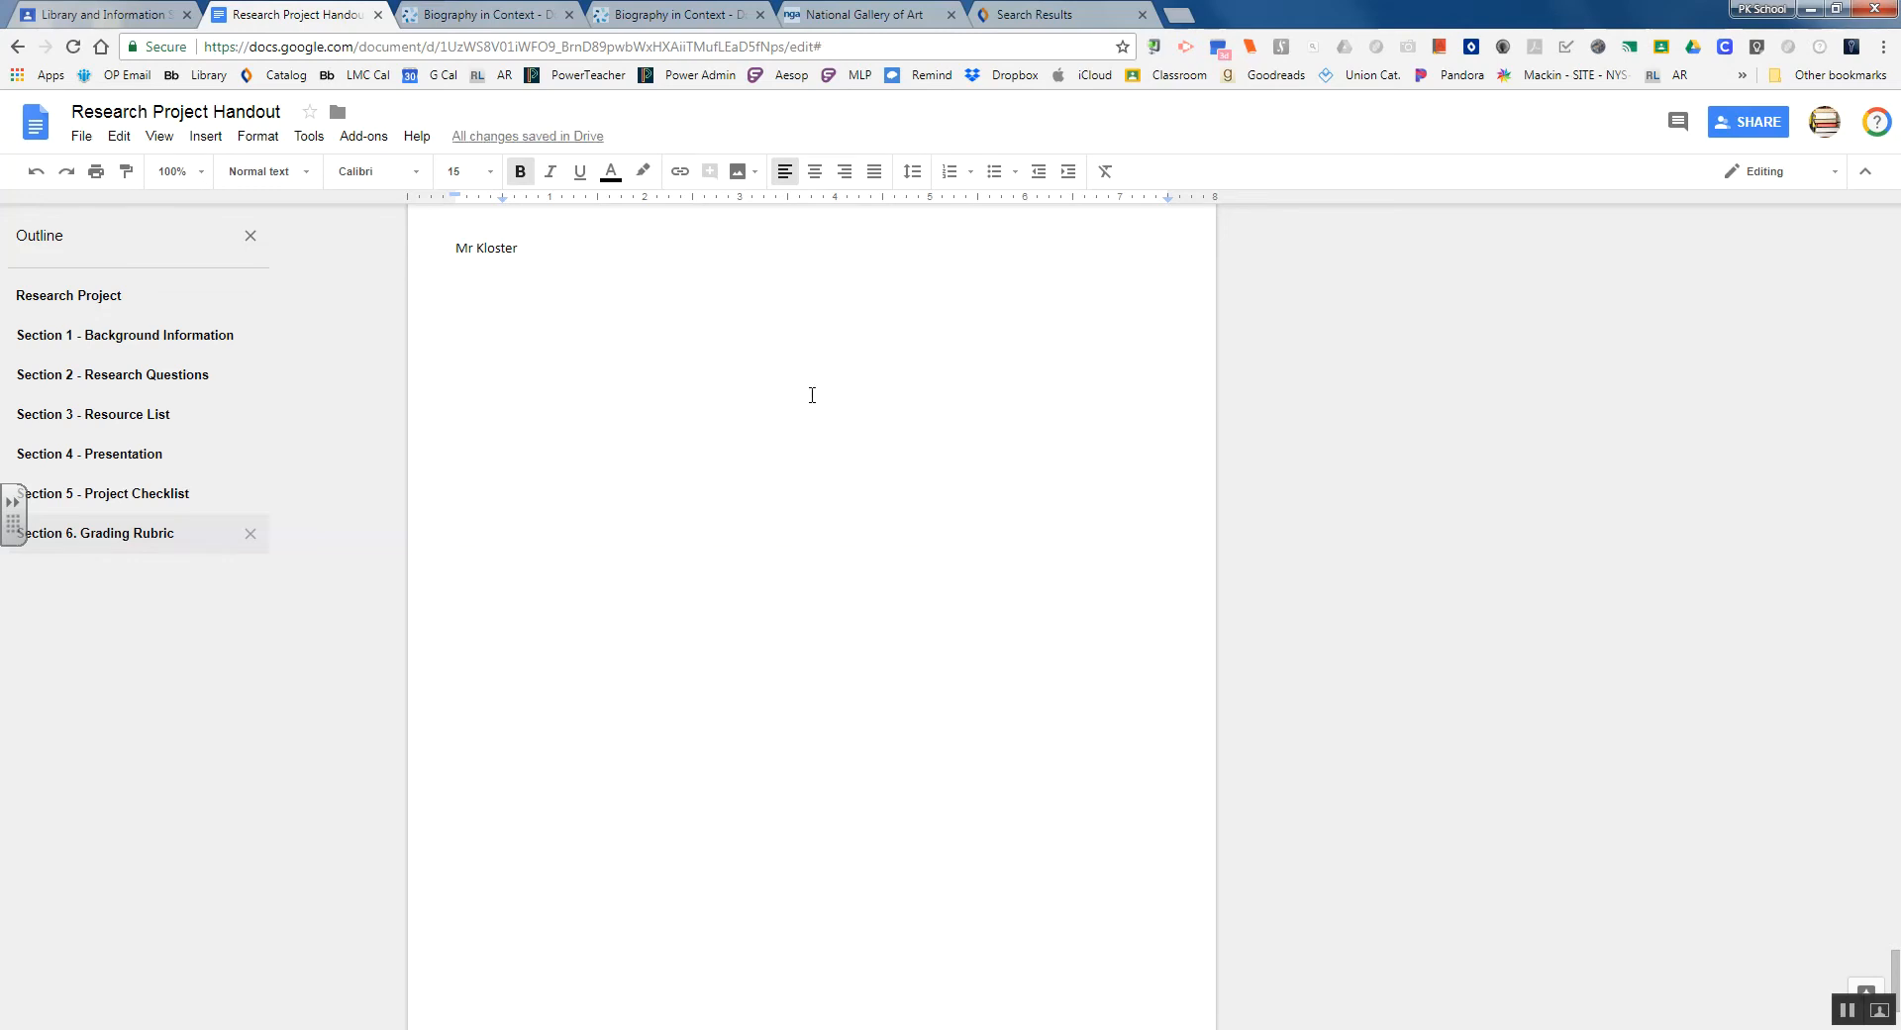
{"action": "scroll", "coordinate": [828, 451], "scroll_direction": "up", "scroll_amount": 1}
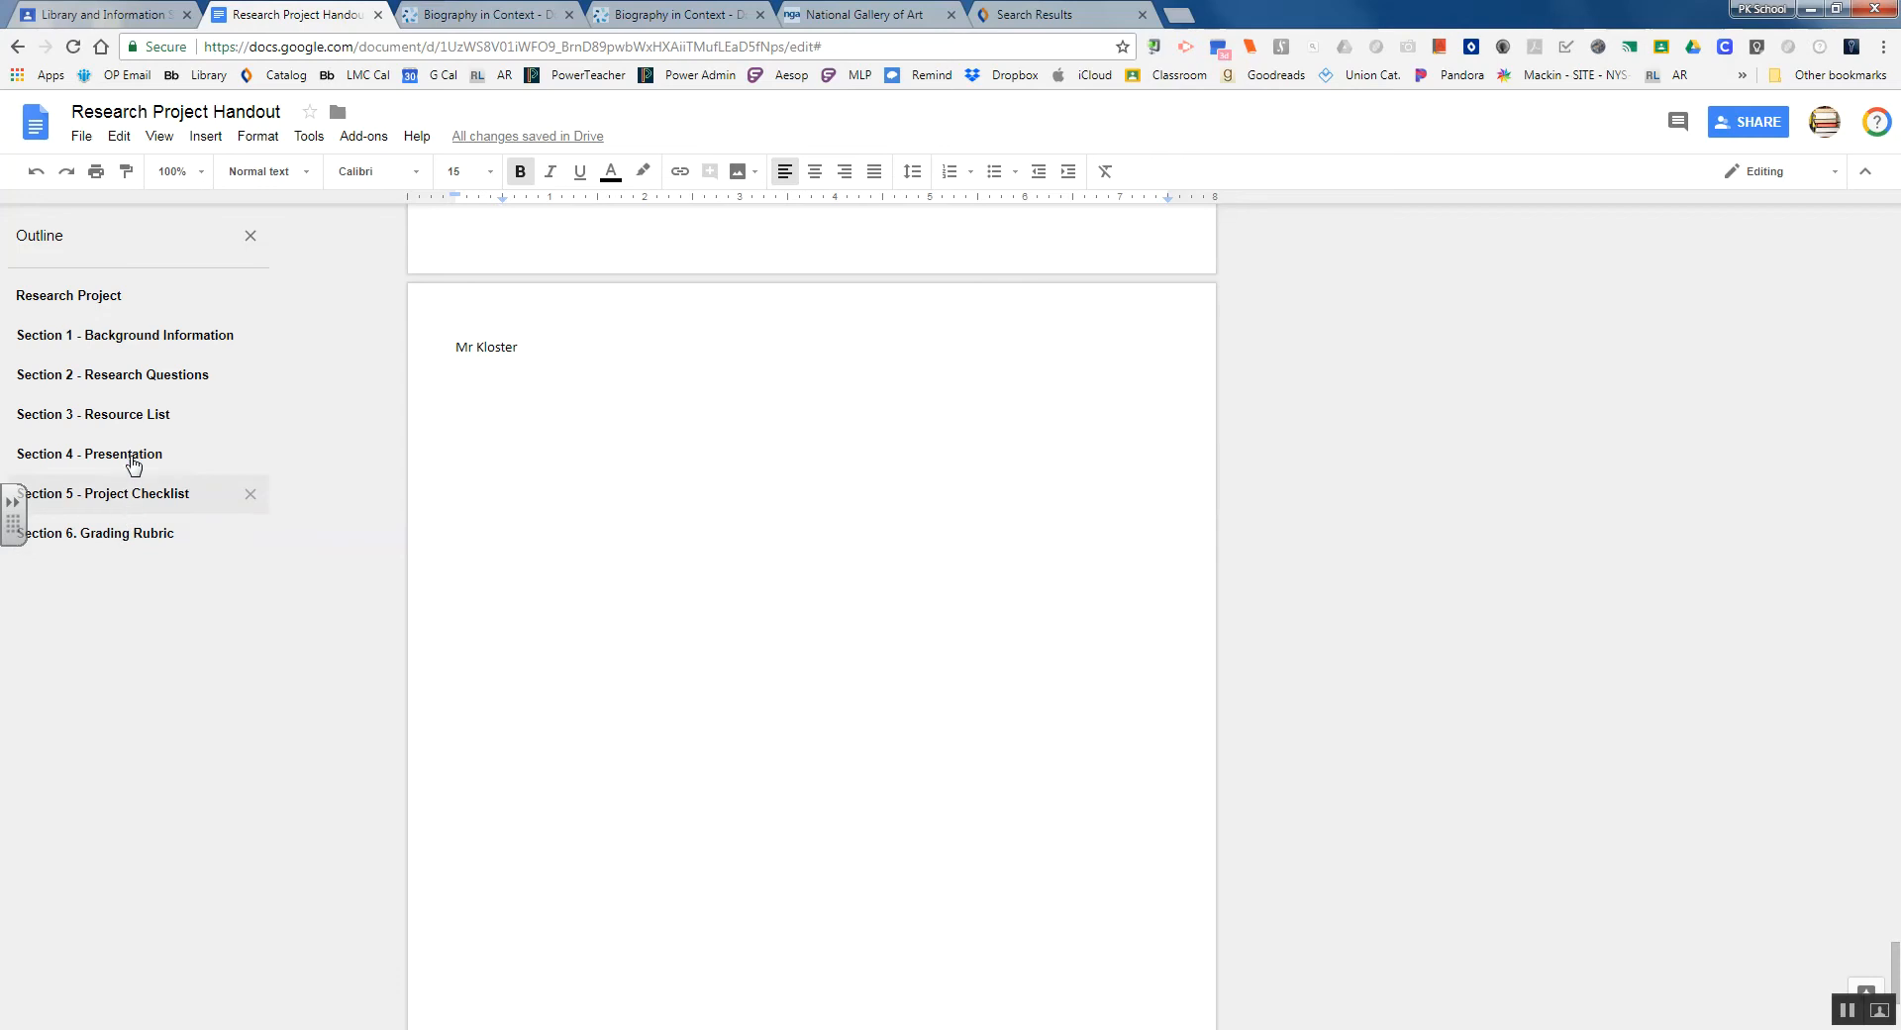
Go to the Section 3 - Resource List page through the outline
{"action": "left_click", "coordinate": [130, 423]}
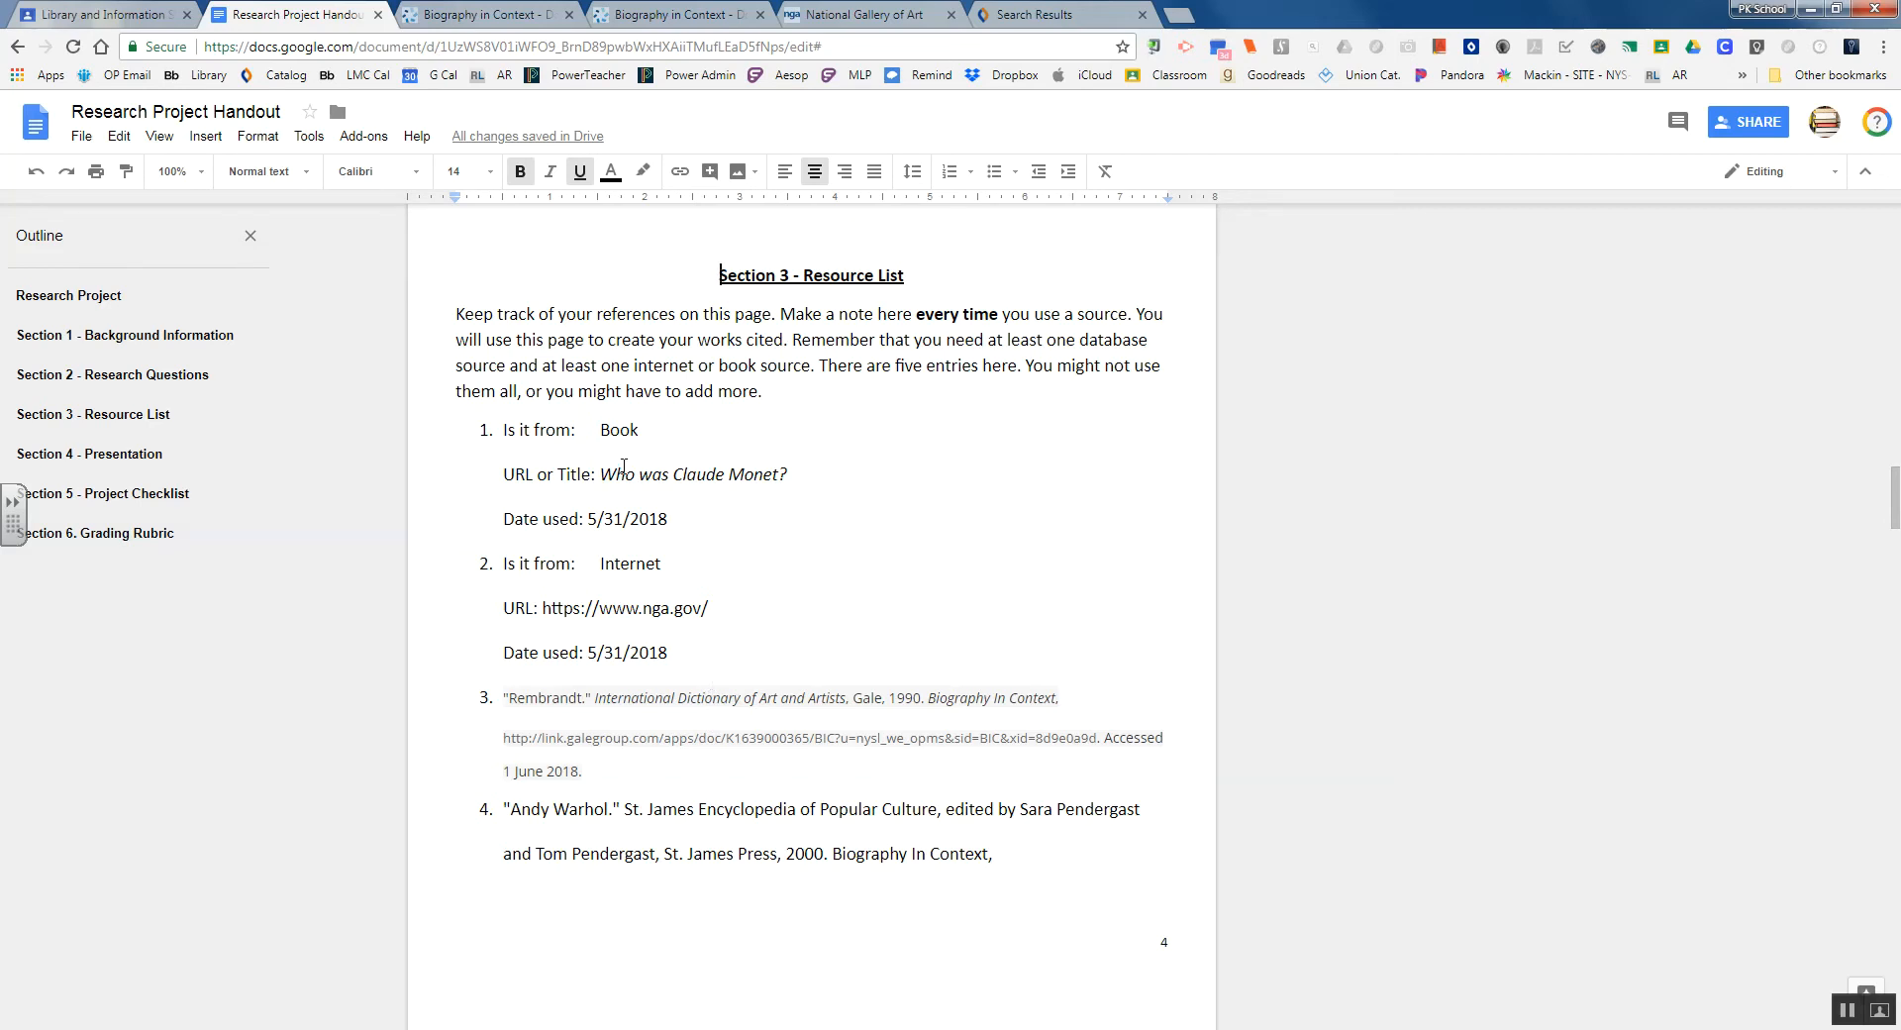
Open EasyBib Bibliography Creator's Manage Bibliography sidebar from the Add-ons menu
{"action": "left_click", "coordinate": [365, 137]}
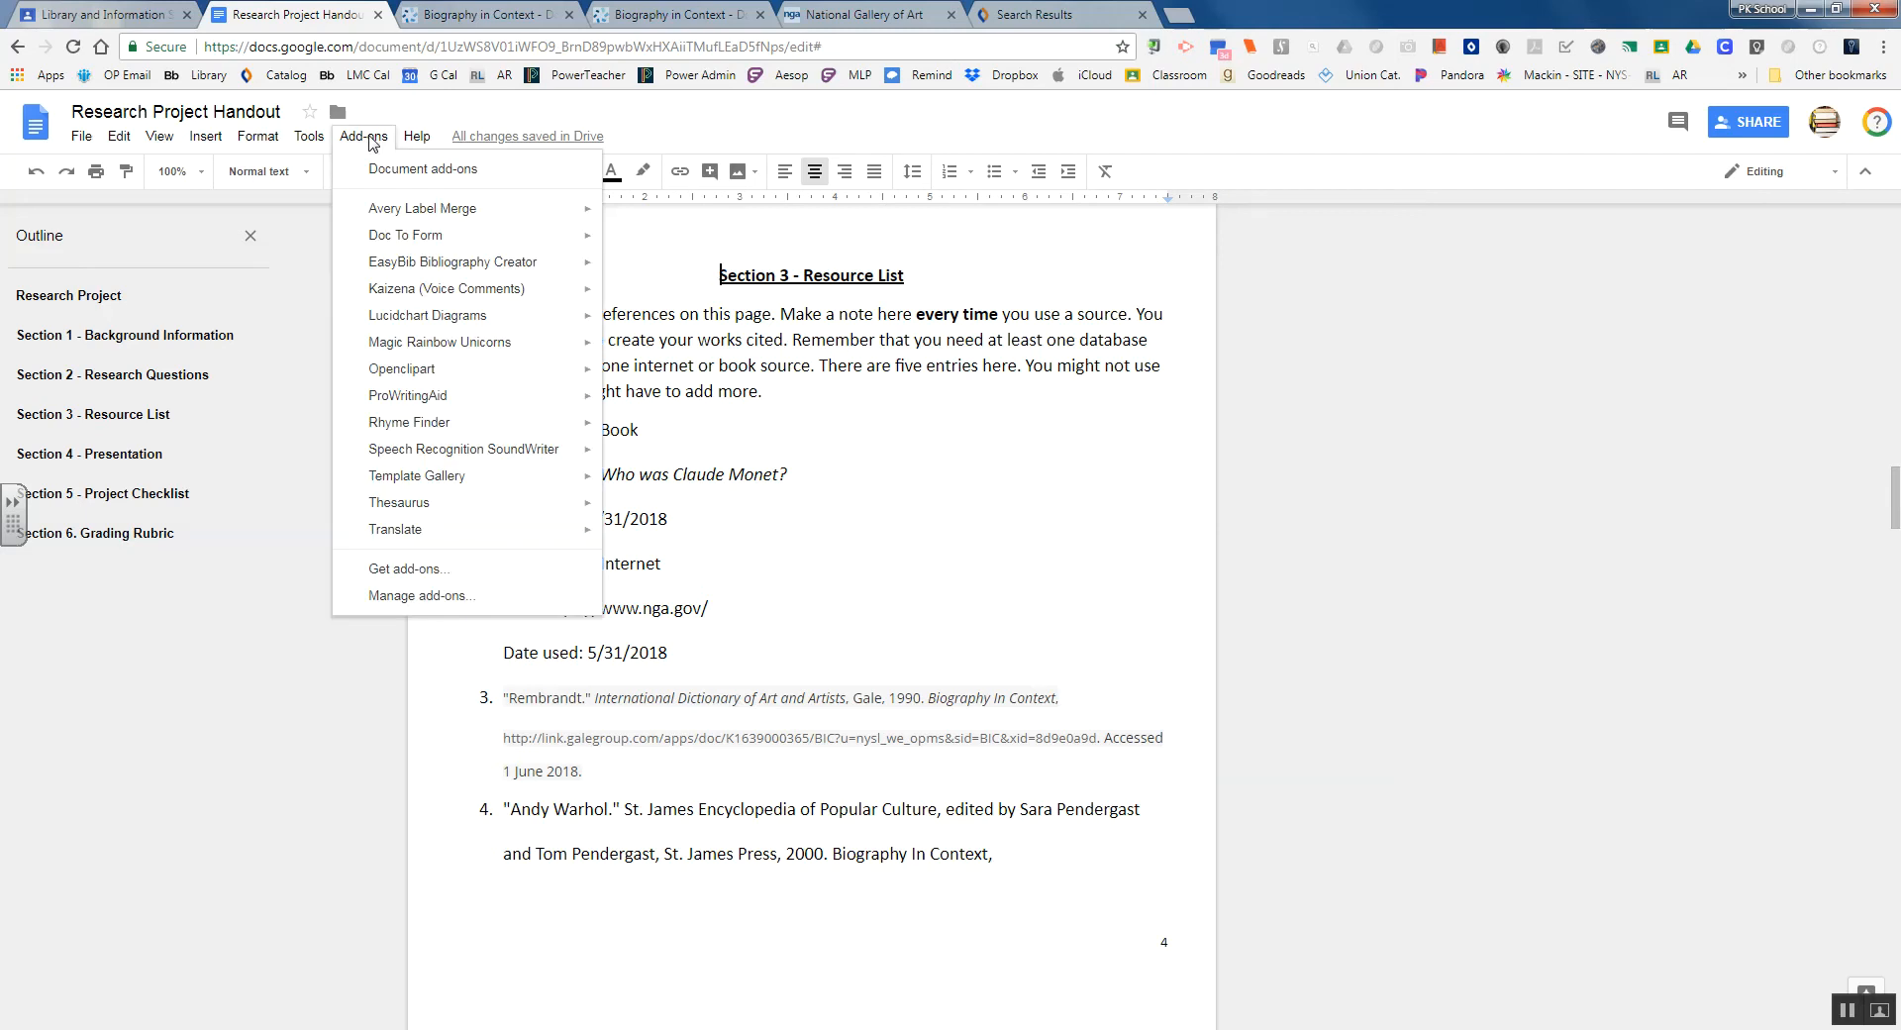
{"action": "mouse_move", "coordinate": [486, 266]}
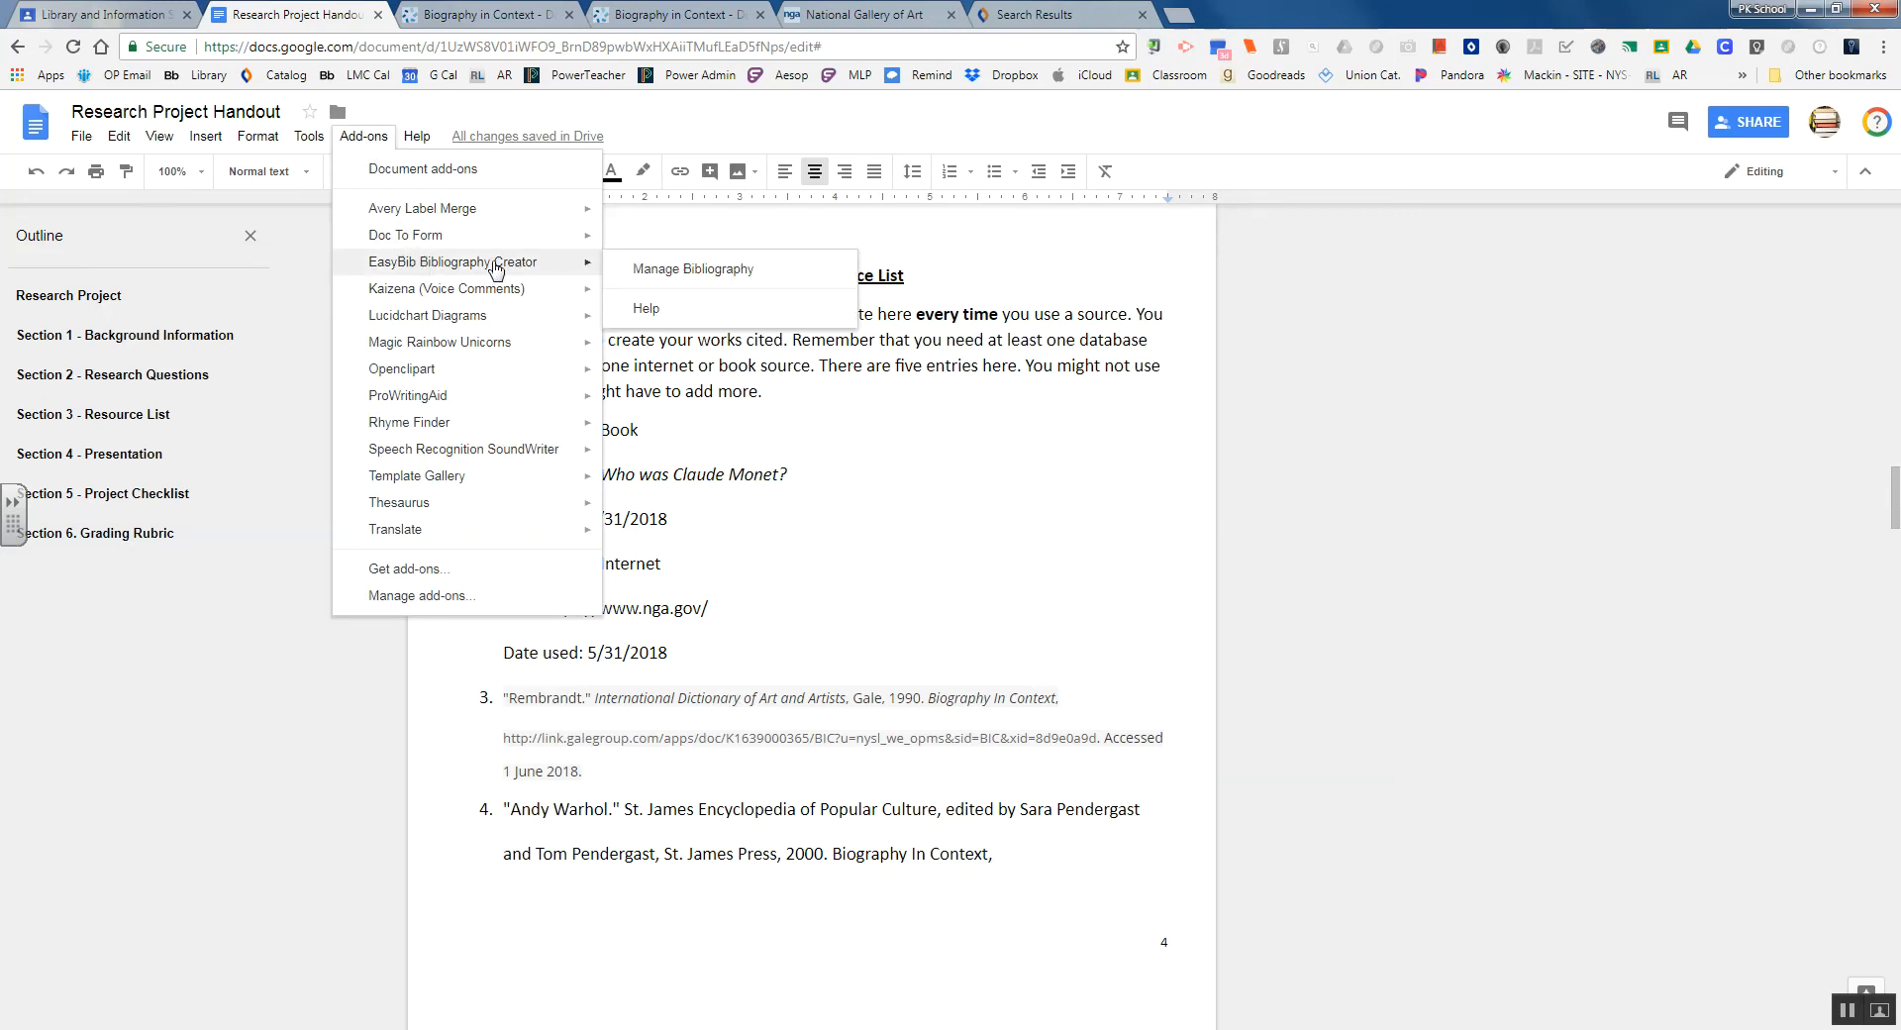
{"action": "left_click", "coordinate": [679, 270]}
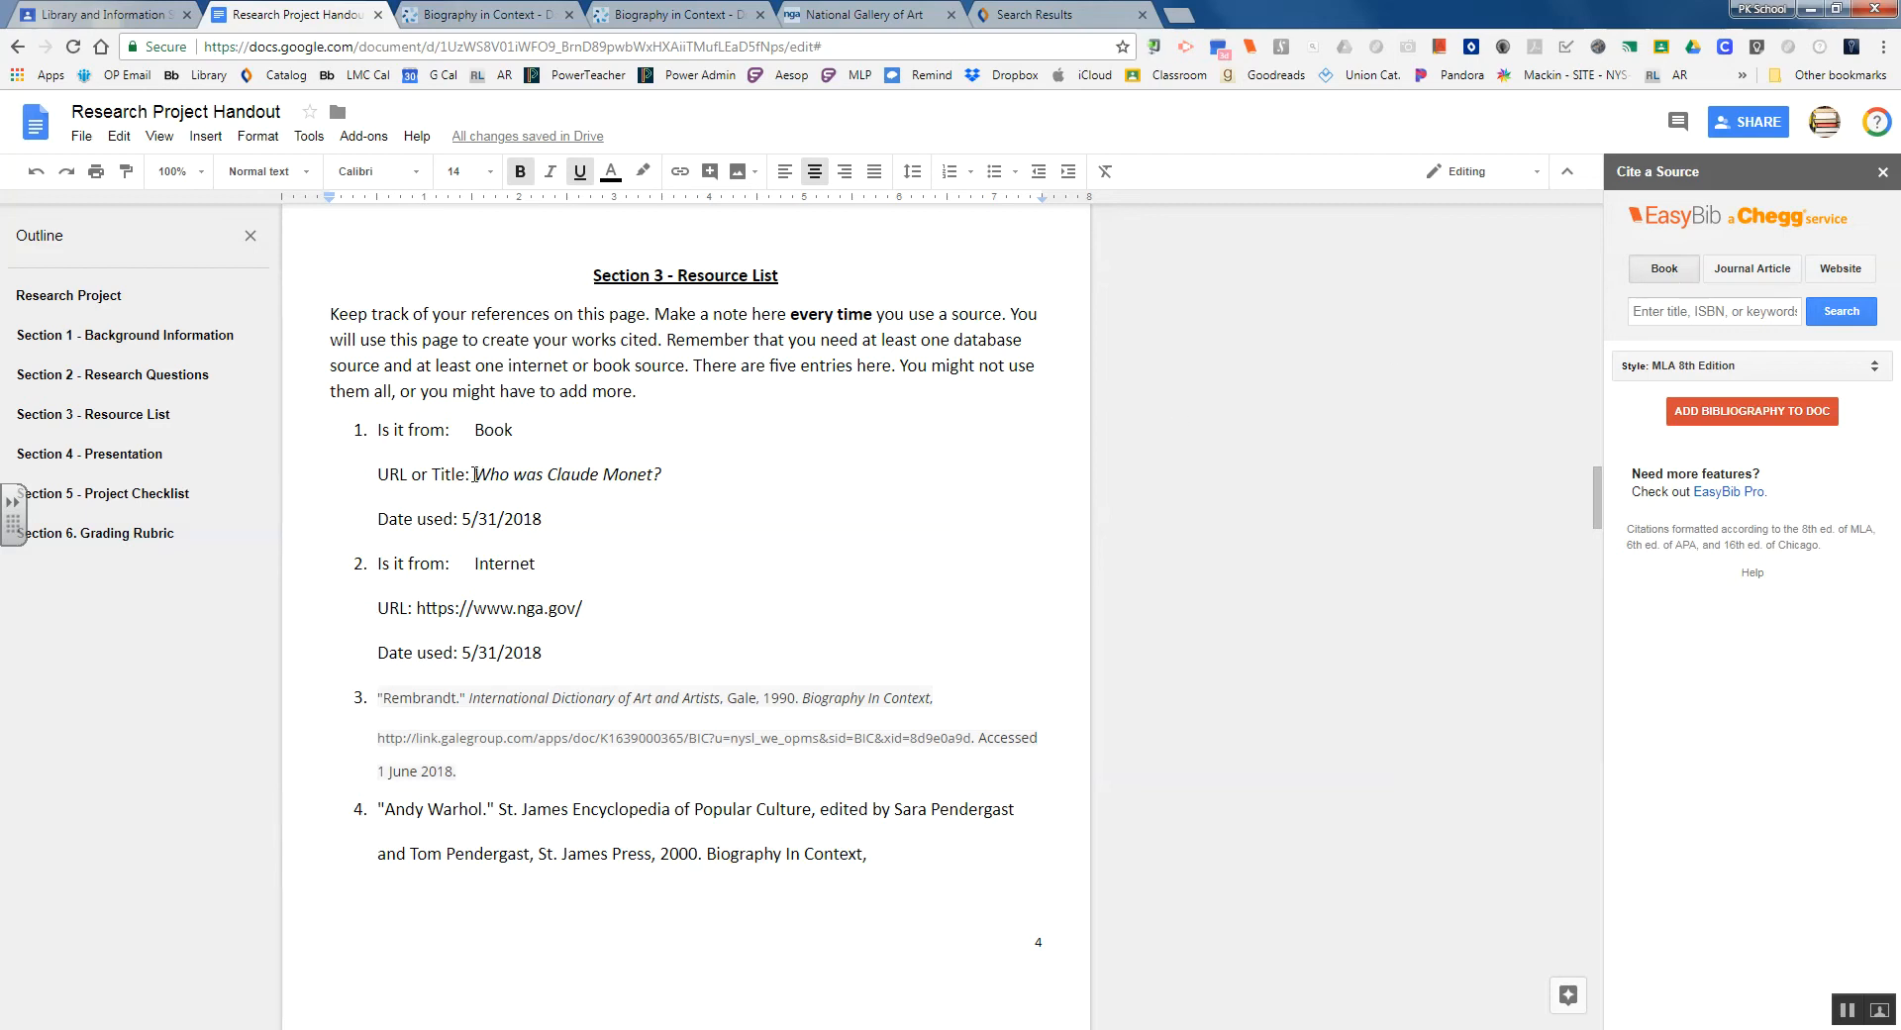
Copy the title 'Who was Claude Monet?' into EasyBib's book search and run the search
{"action": "left_click_drag", "start_coordinate": [474, 474], "coordinate": [642, 480]}
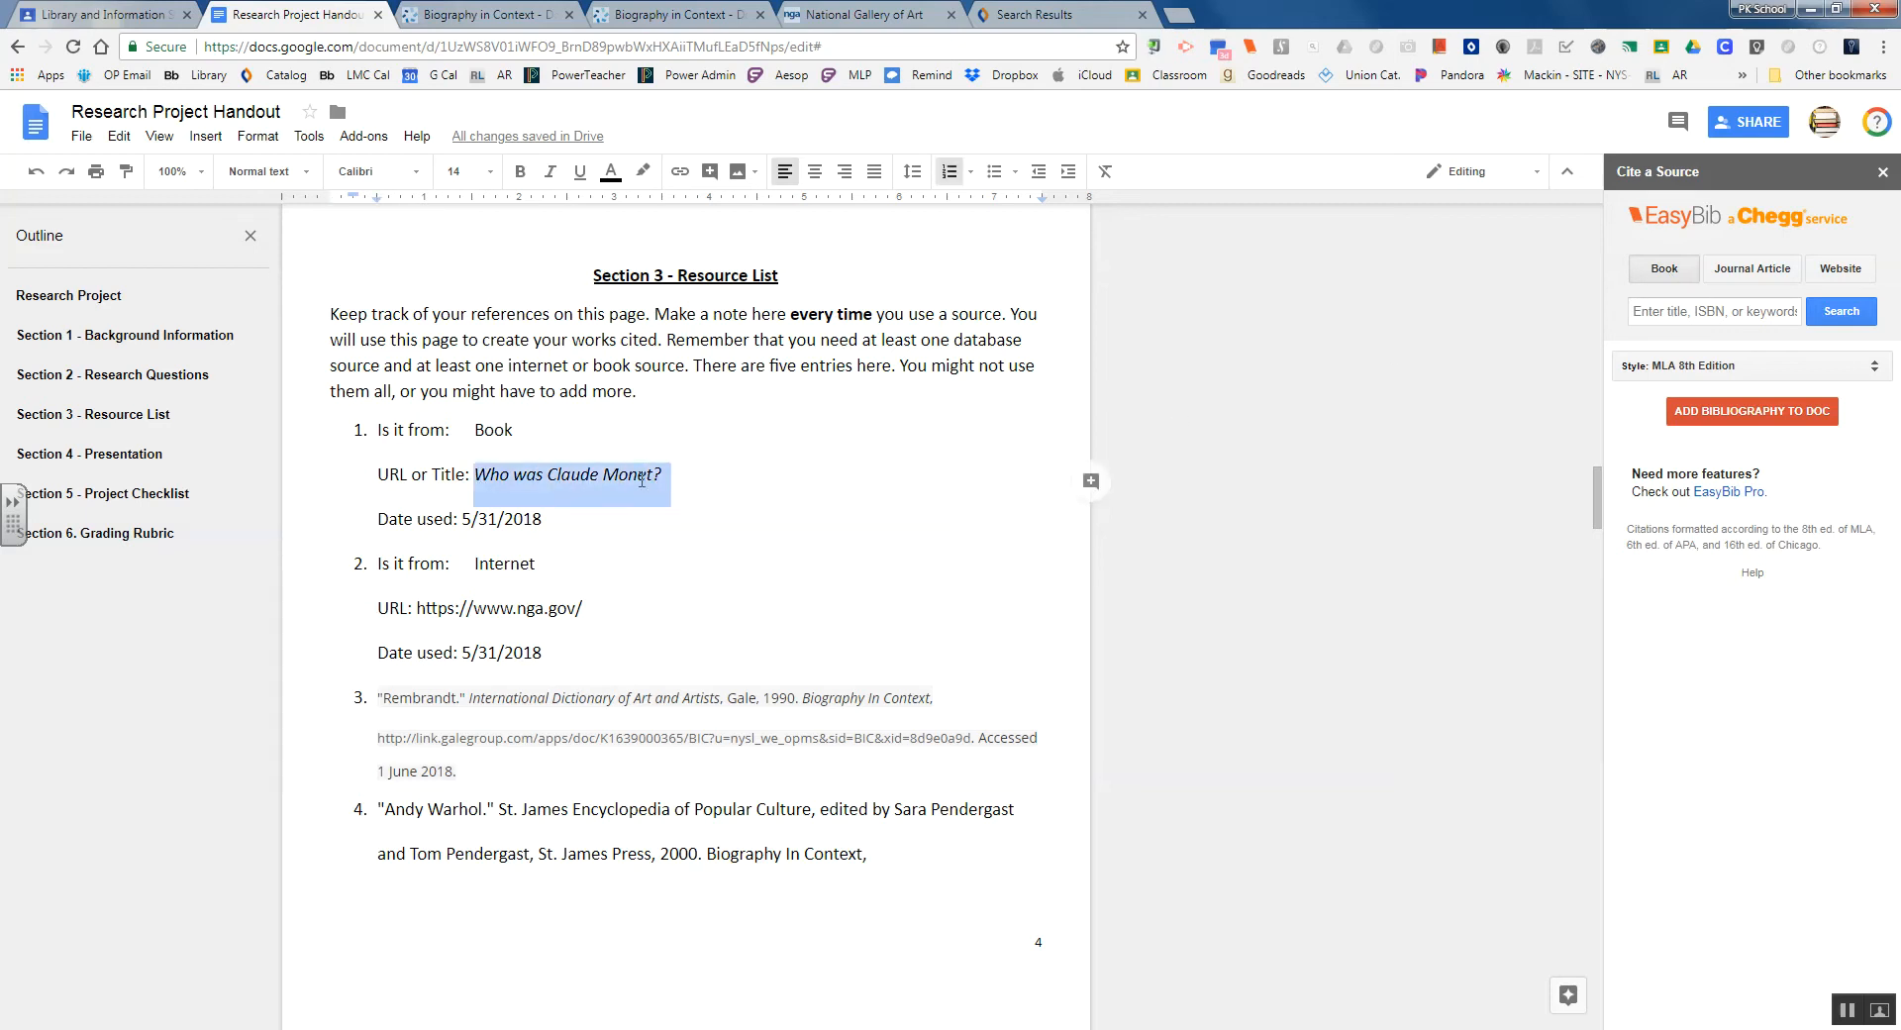
{"action": "right_click", "coordinate": [643, 480]}
{"action": "left_click", "coordinate": [681, 525]}
{"action": "left_click", "coordinate": [1689, 312]}
{"action": "right_click", "coordinate": [1689, 312]}
{"action": "left_click", "coordinate": [1711, 420]}
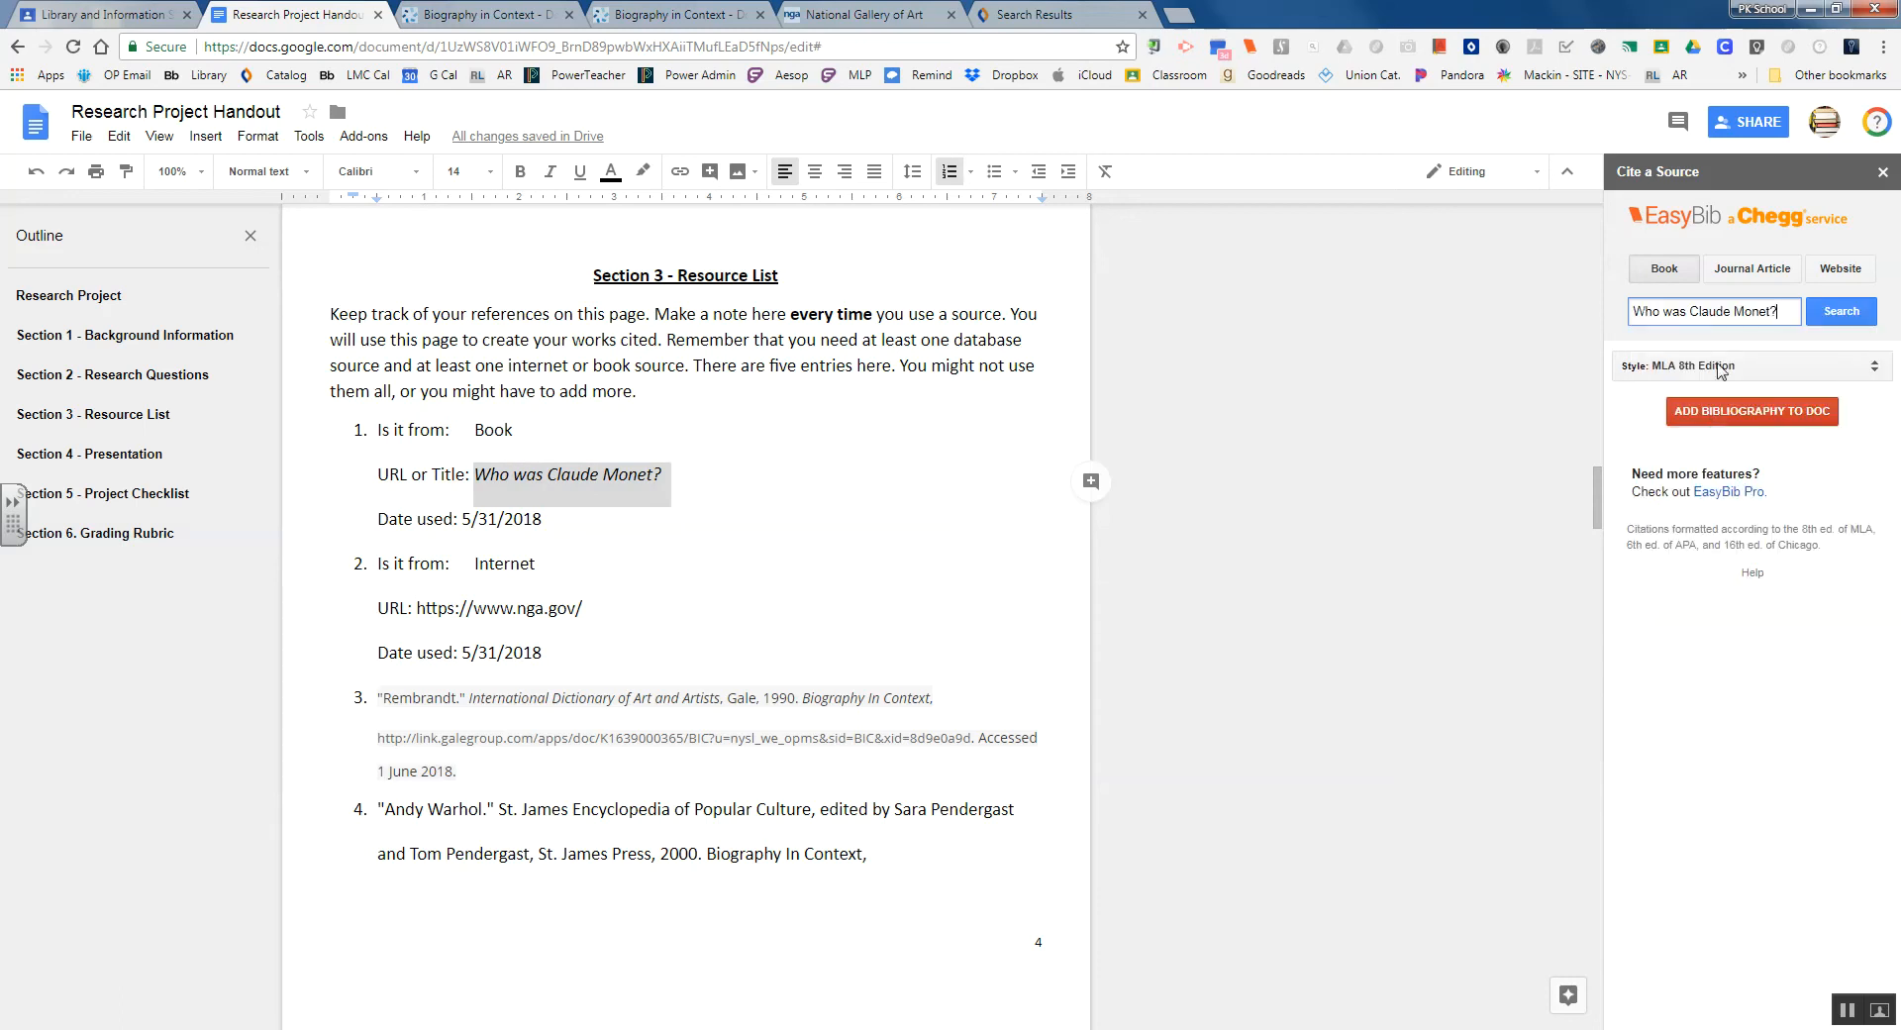
{"action": "left_click", "coordinate": [1837, 311]}
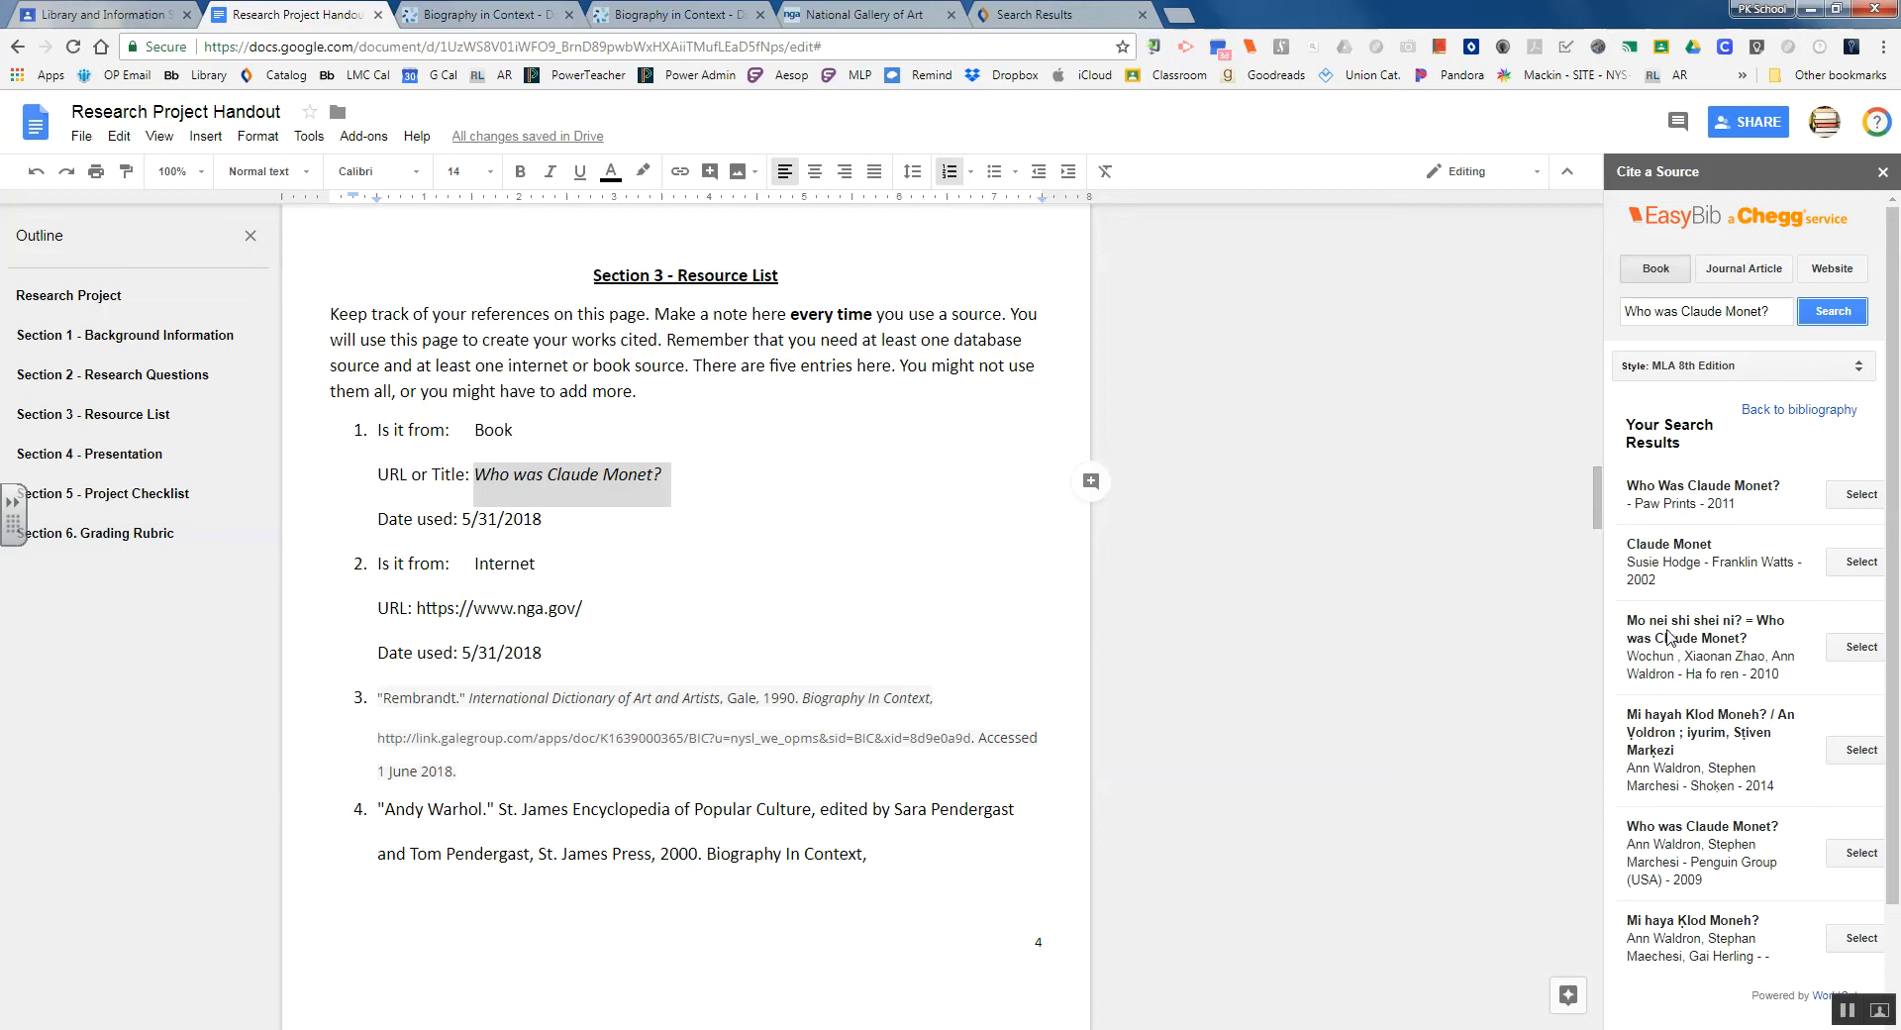
{"action": "scroll", "coordinate": [1701, 674], "scroll_direction": "down", "scroll_amount": 1}
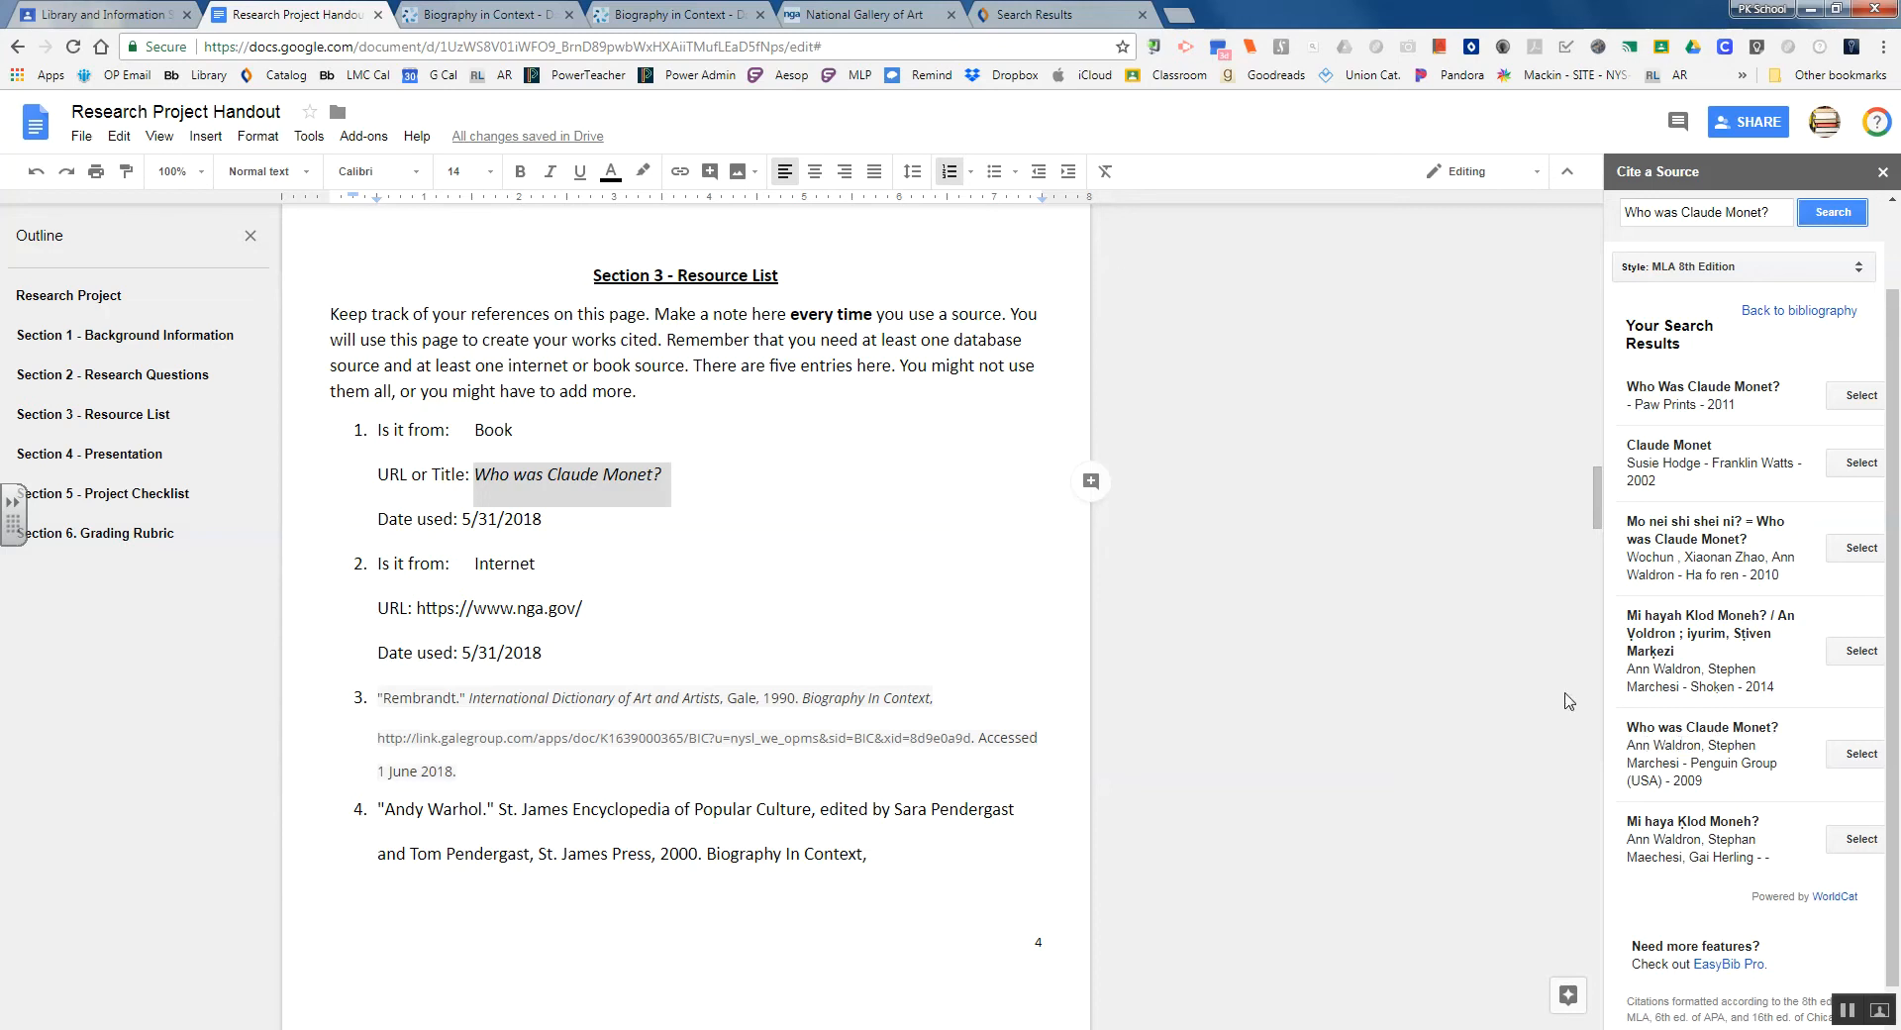
Check the library catalog record, then cite the 2009 Penguin edition of Who Was Claude Monet?
{"action": "left_click", "coordinate": [1062, 20]}
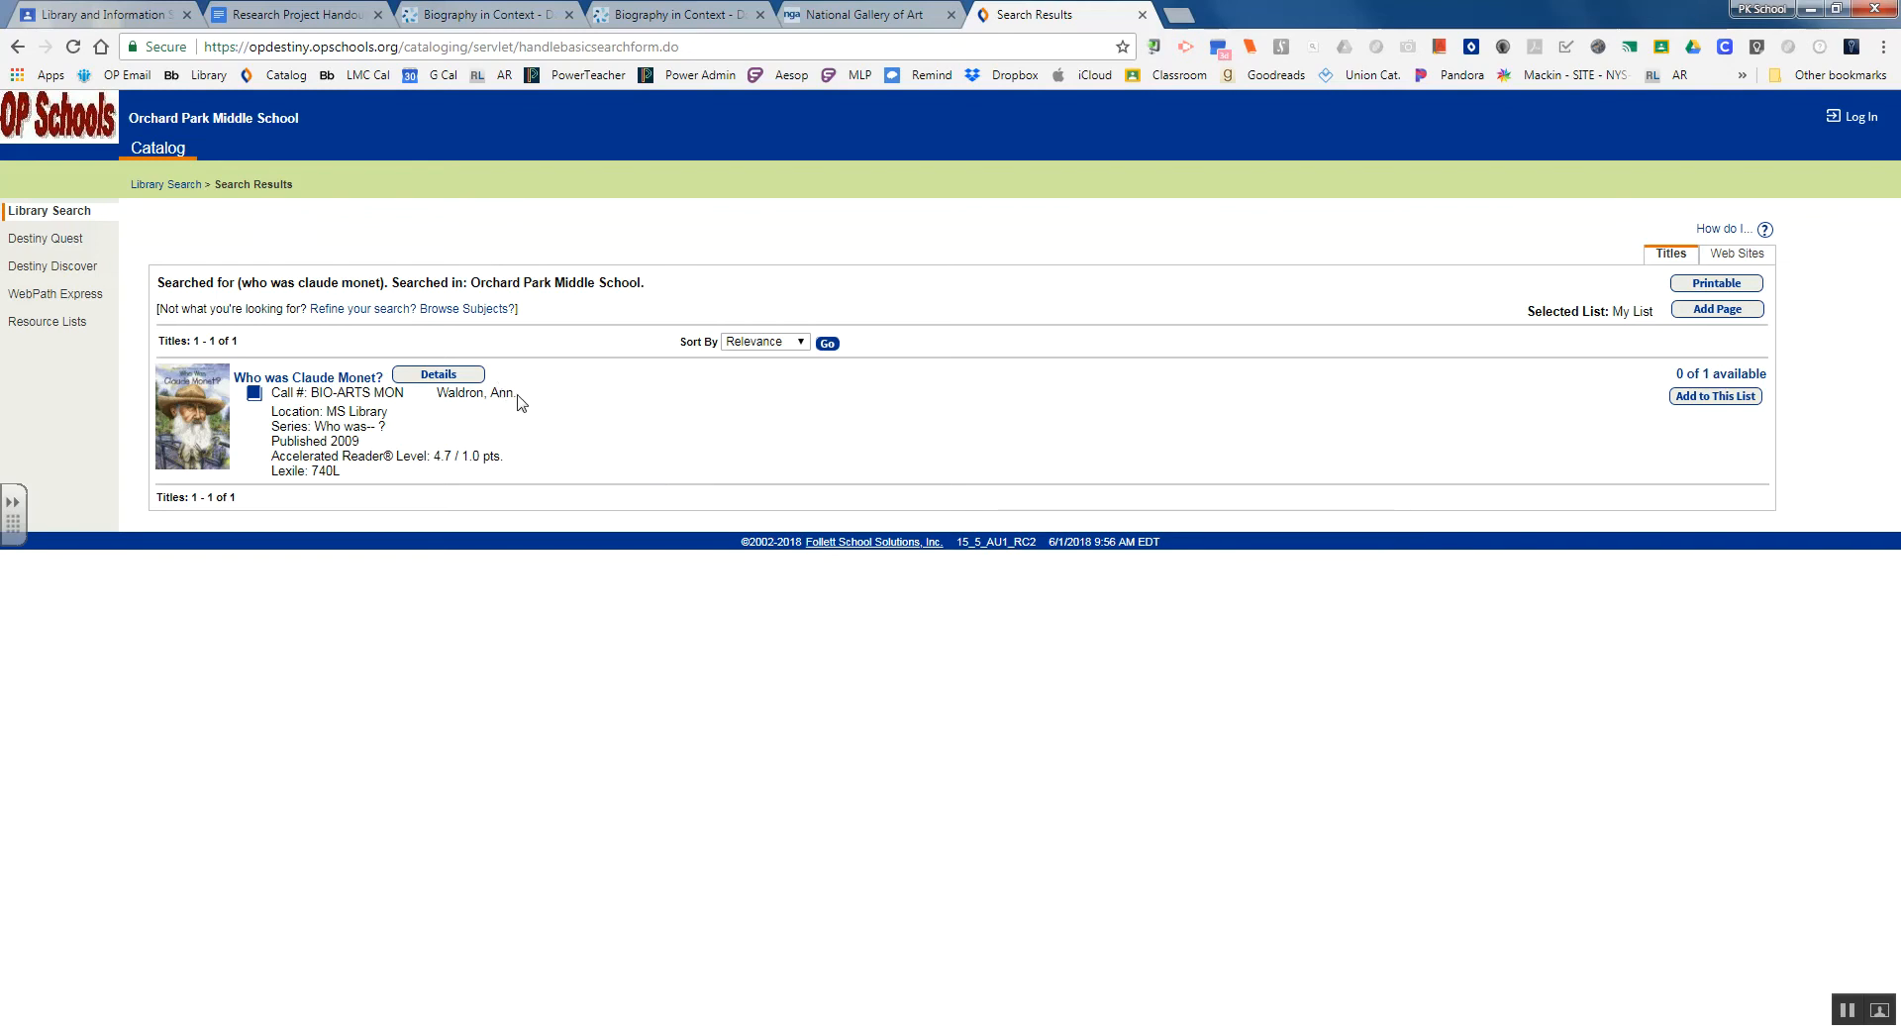
{"action": "left_click", "coordinate": [297, 16]}
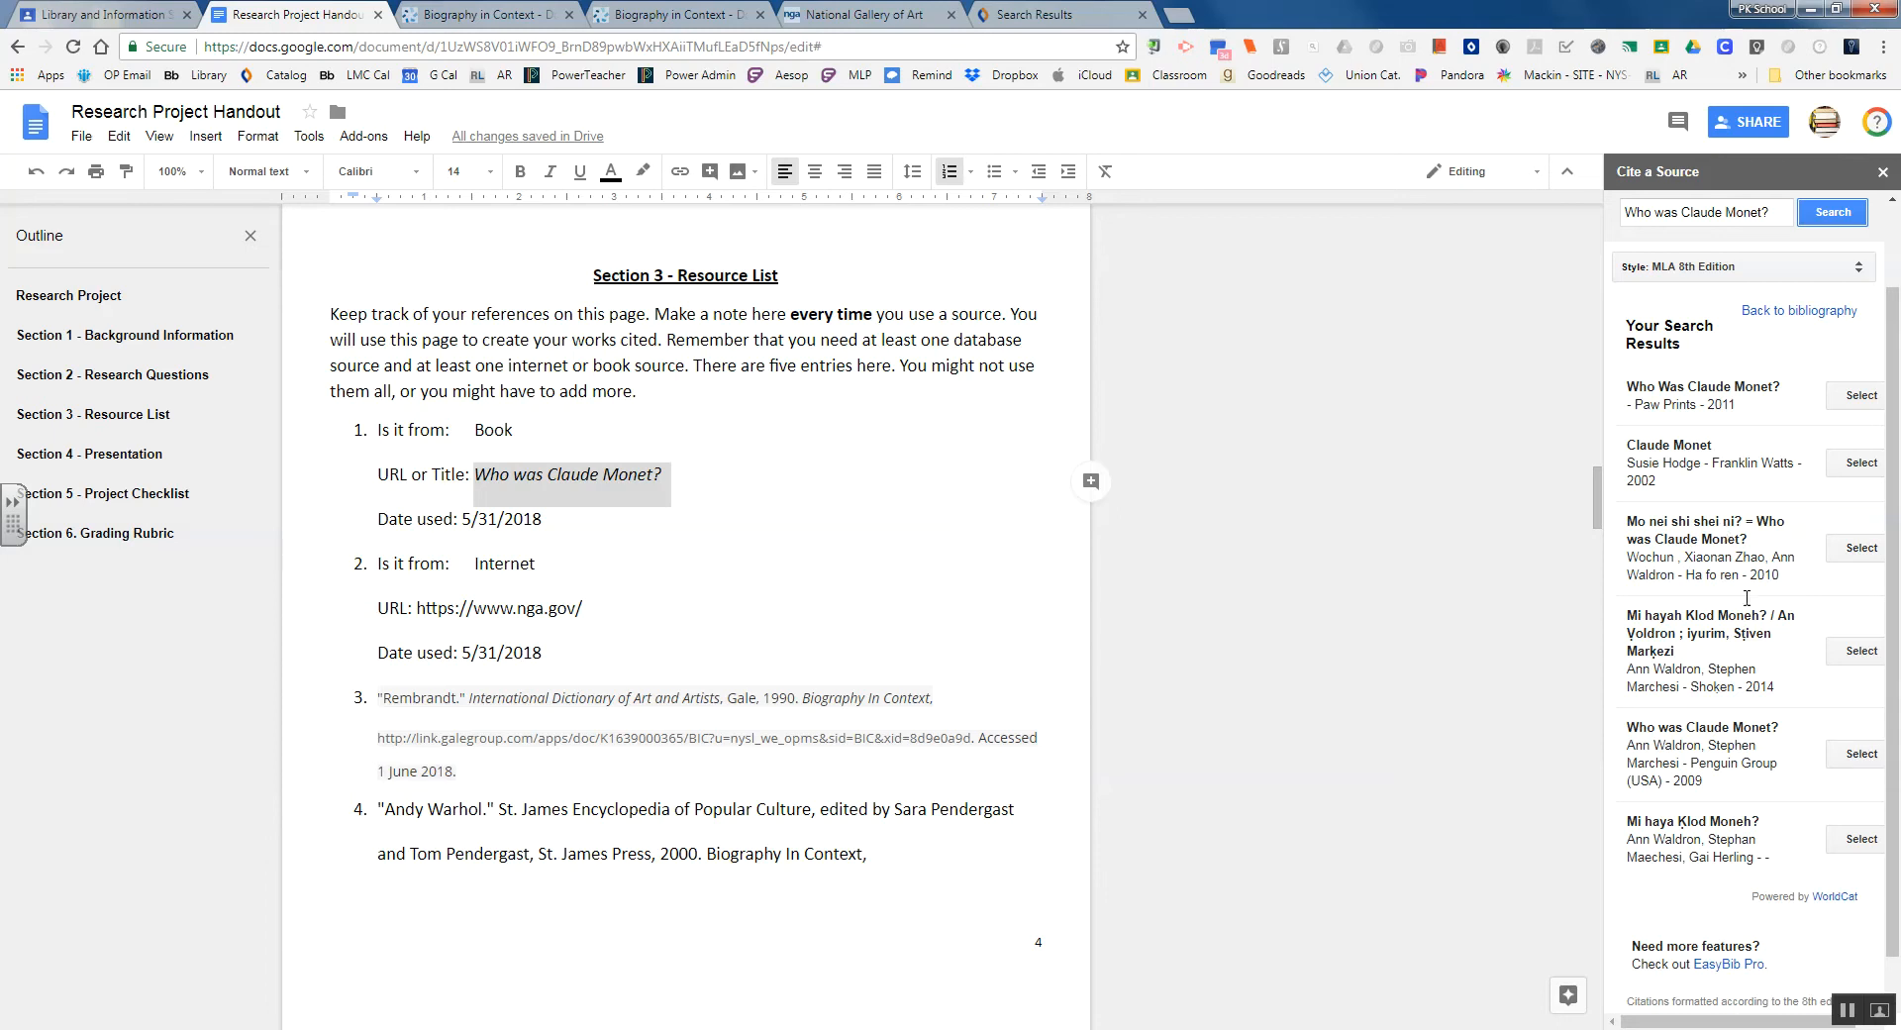
{"action": "left_click", "coordinate": [1839, 758]}
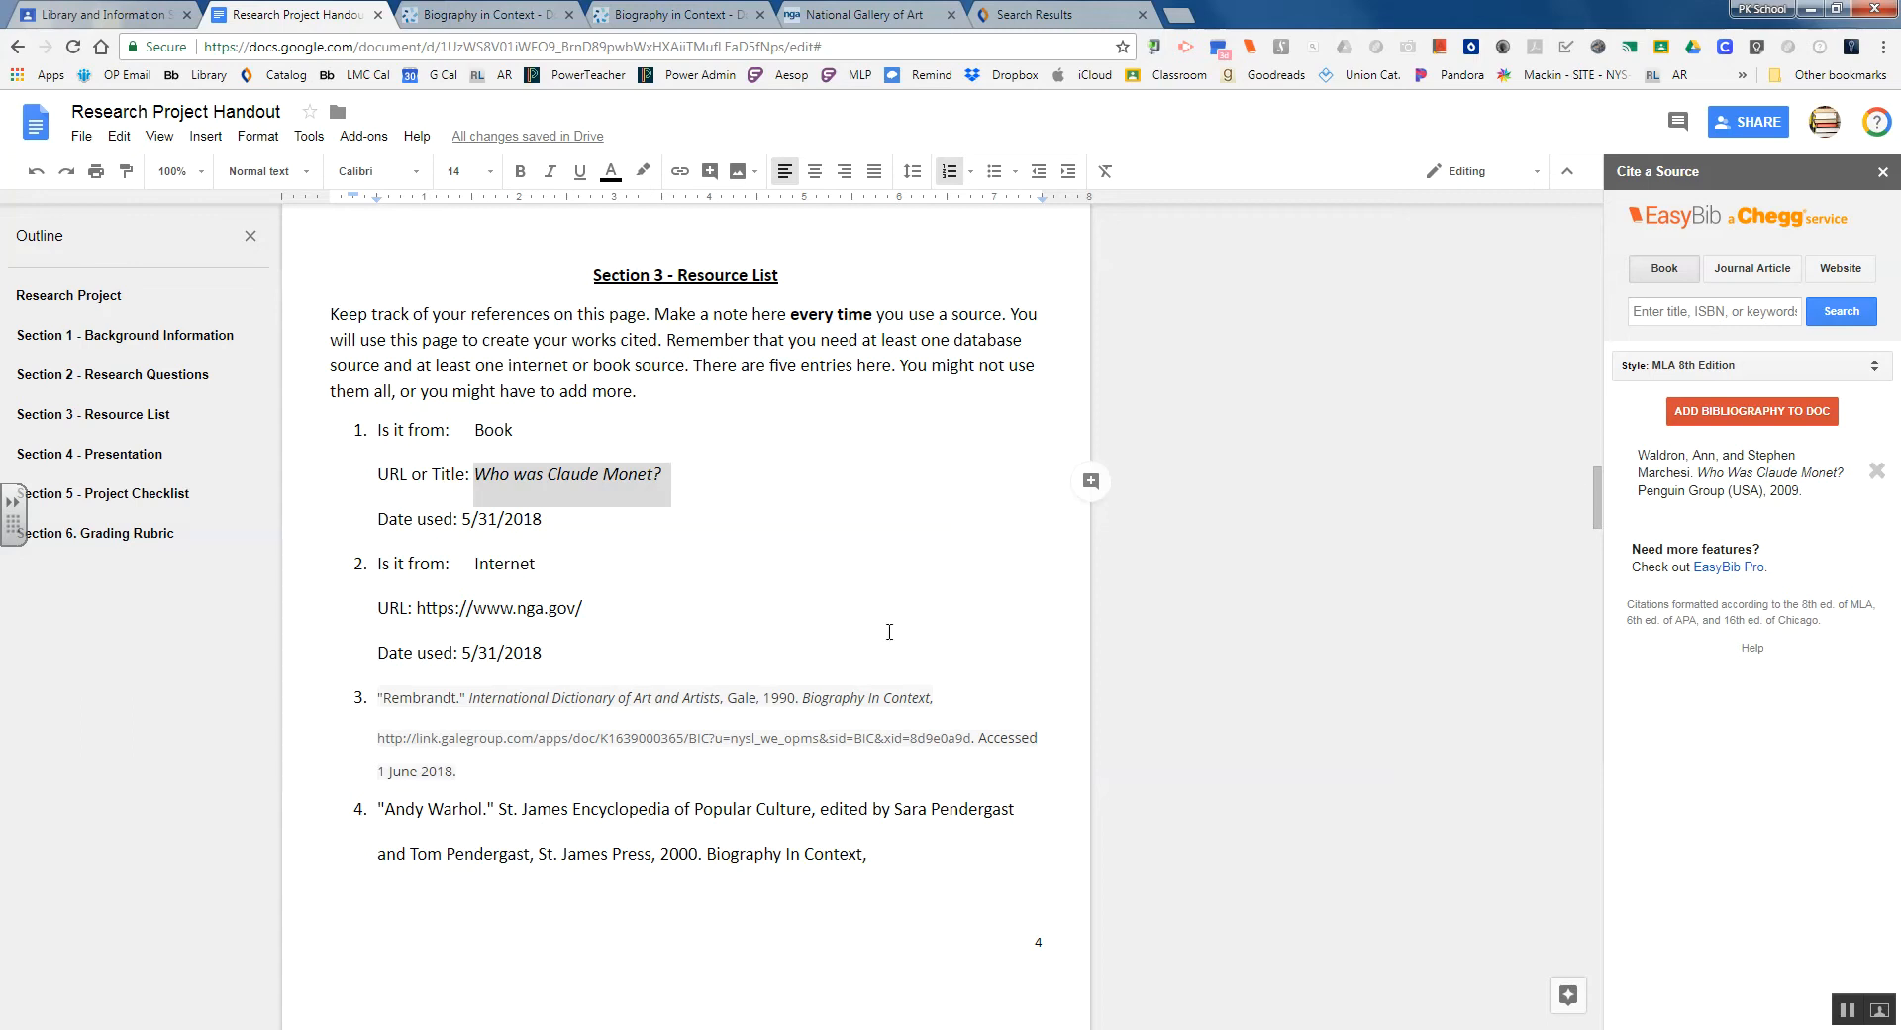
{"action": "left_click", "coordinate": [654, 614]}
{"action": "scroll", "coordinate": [643, 592], "scroll_direction": "down", "scroll_amount": 1}
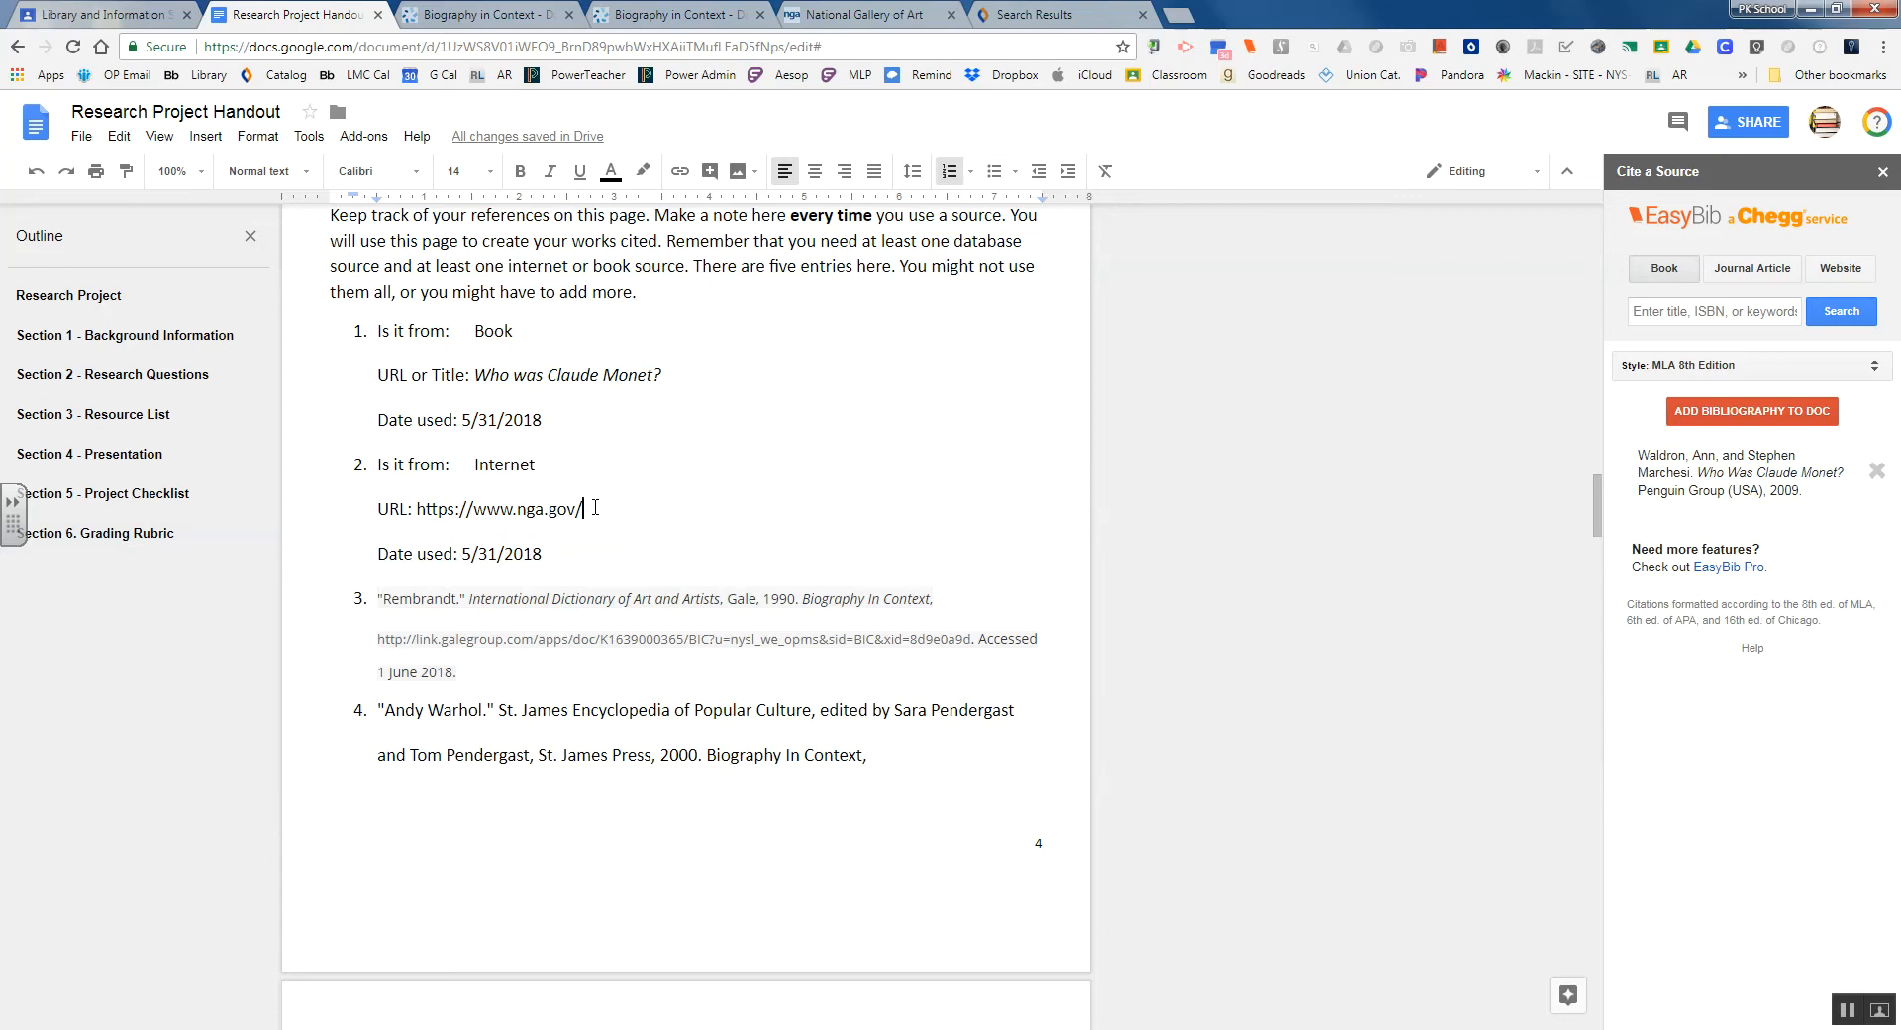
{"action": "scroll", "coordinate": [606, 634], "scroll_direction": "down", "scroll_amount": 1}
{"action": "scroll", "coordinate": [606, 594], "scroll_direction": "up", "scroll_amount": 1}
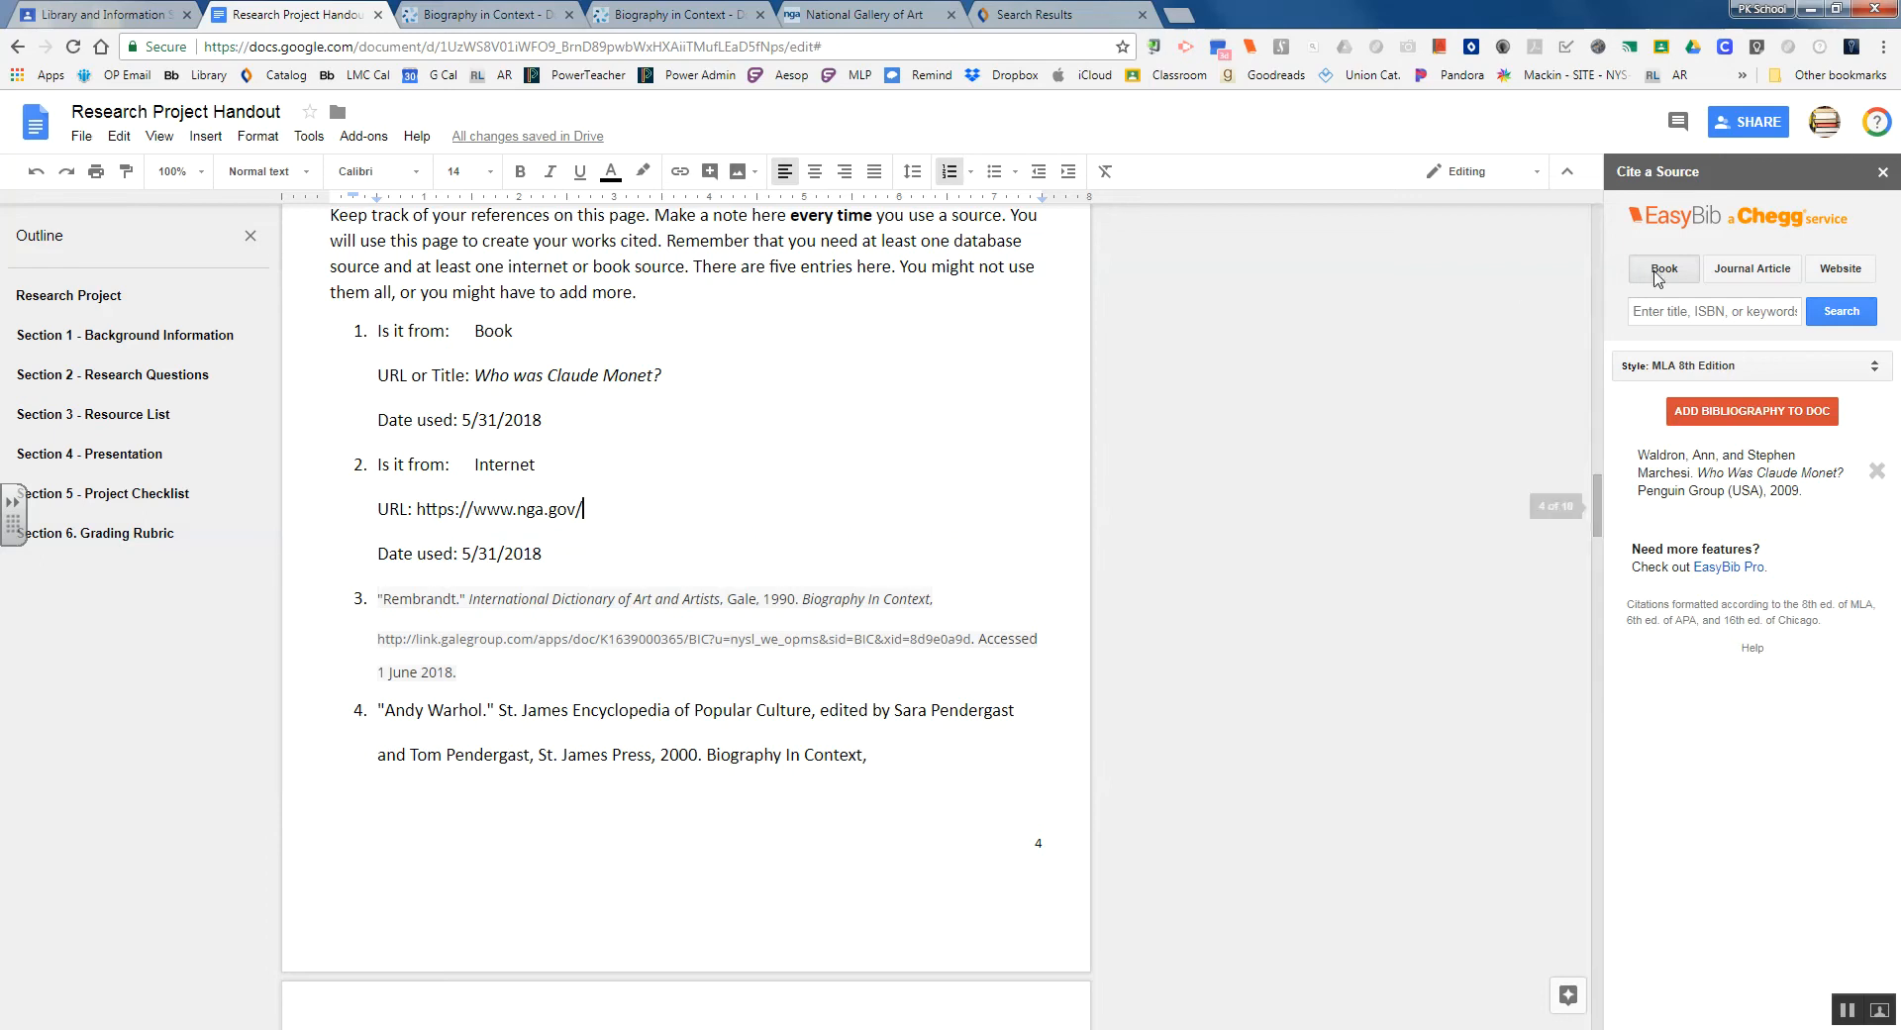
{"action": "left_click", "coordinate": [1858, 274]}
{"action": "left_click_drag", "start_coordinate": [592, 509], "coordinate": [421, 512]}
{"action": "right_click", "coordinate": [491, 511]}
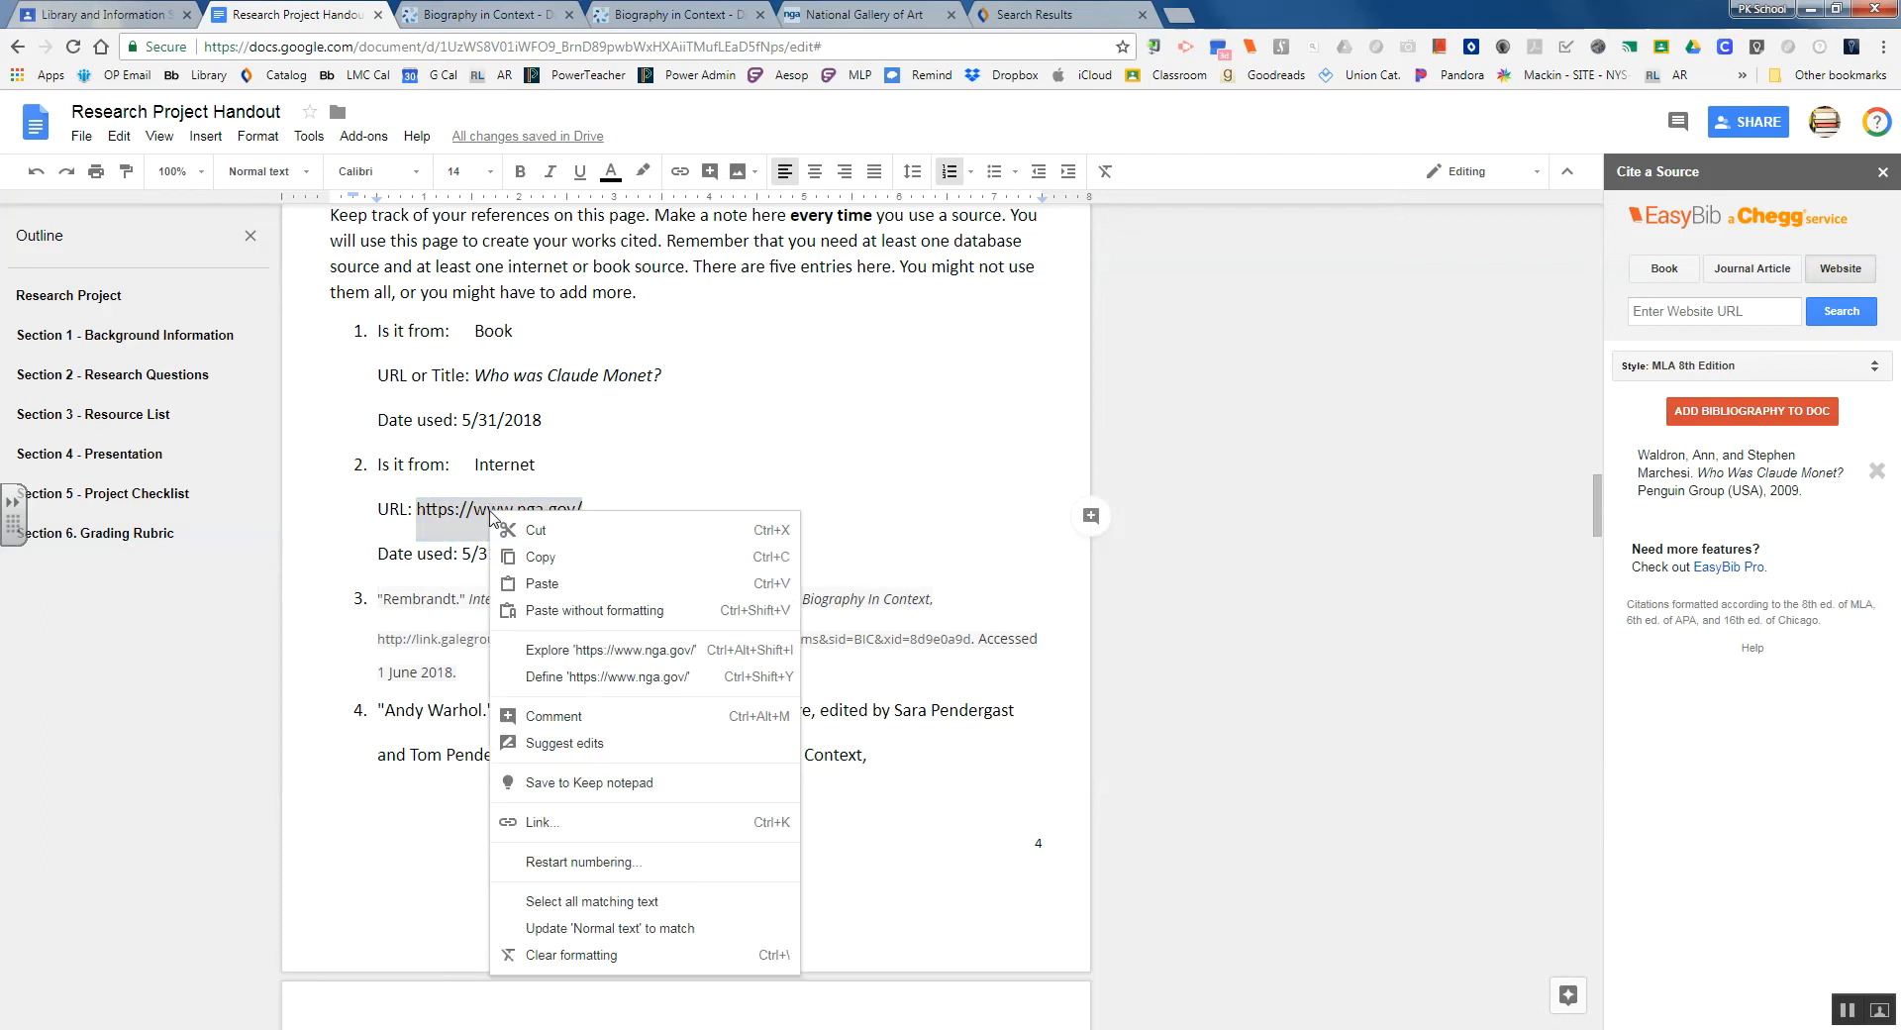
{"action": "left_click", "coordinate": [535, 561]}
{"action": "right_click", "coordinate": [1696, 315]}
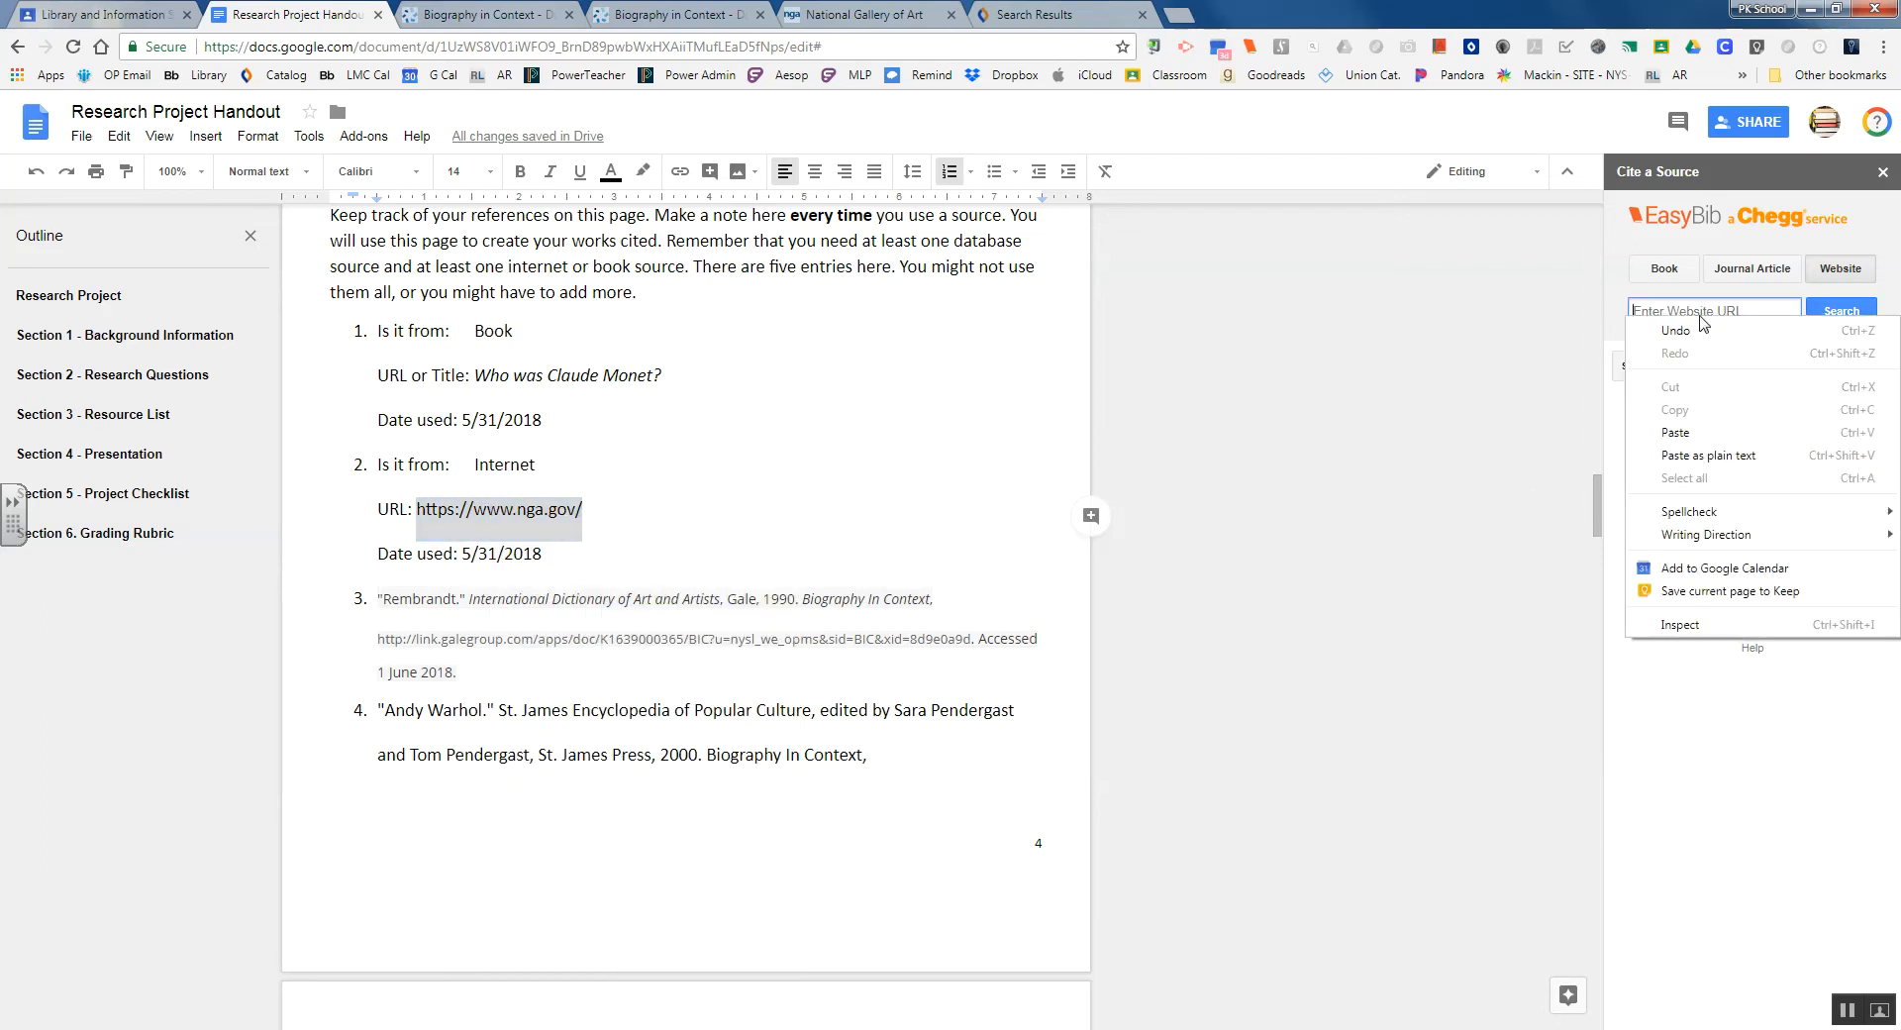
{"action": "left_click", "coordinate": [1736, 440]}
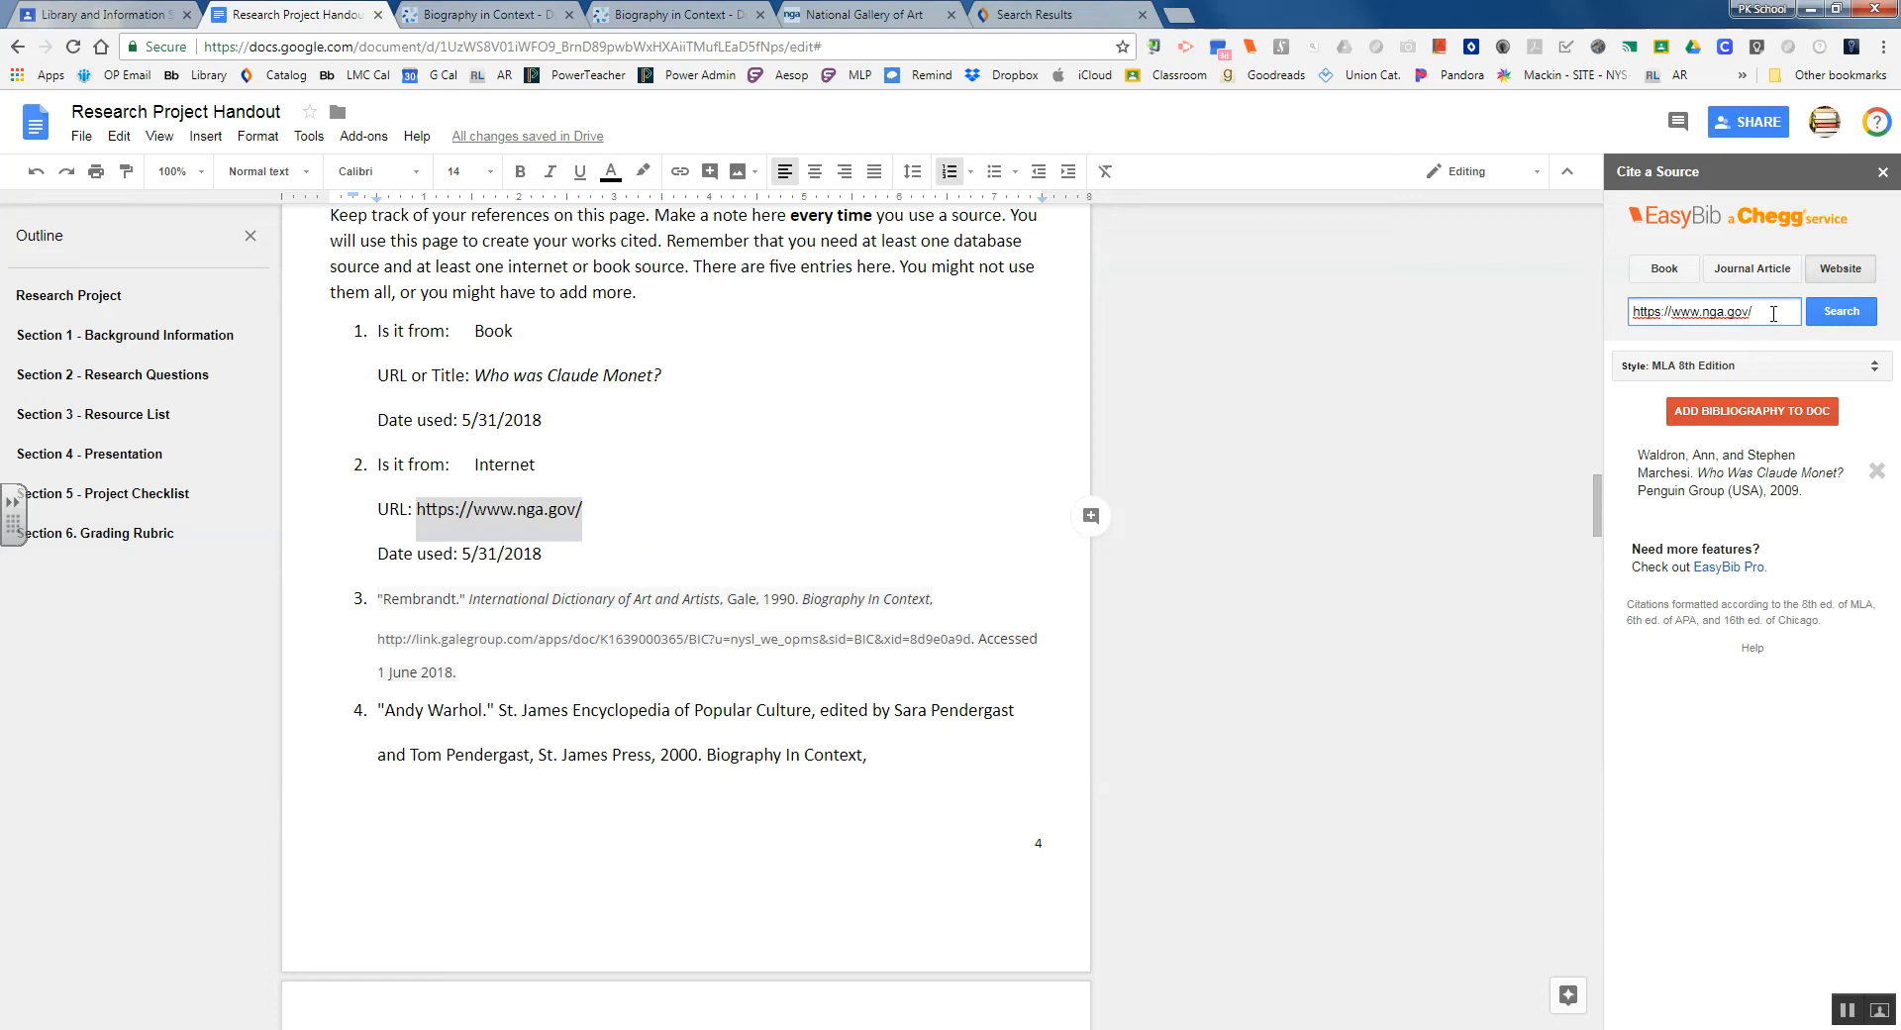
Add the National Gallery of Art website citation and compare its address on the gallery's site
{"action": "left_click", "coordinate": [1860, 313]}
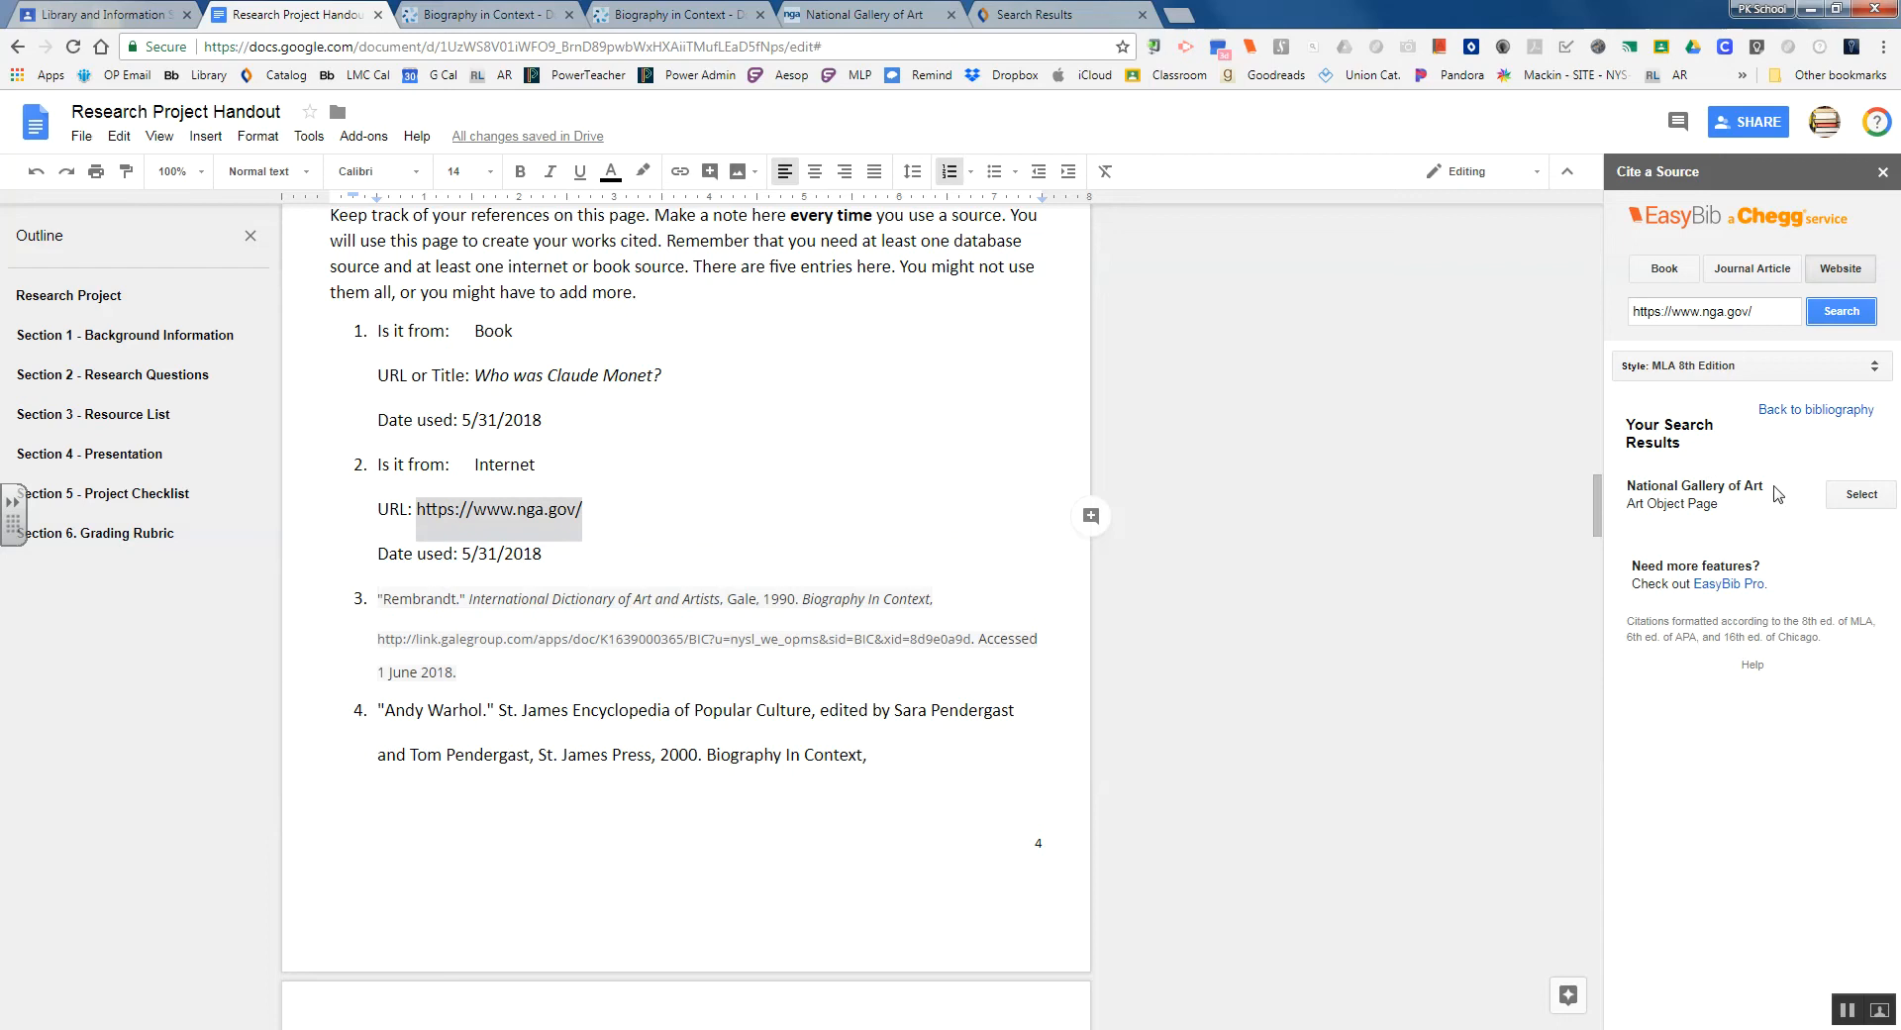
{"action": "left_click", "coordinate": [1861, 497]}
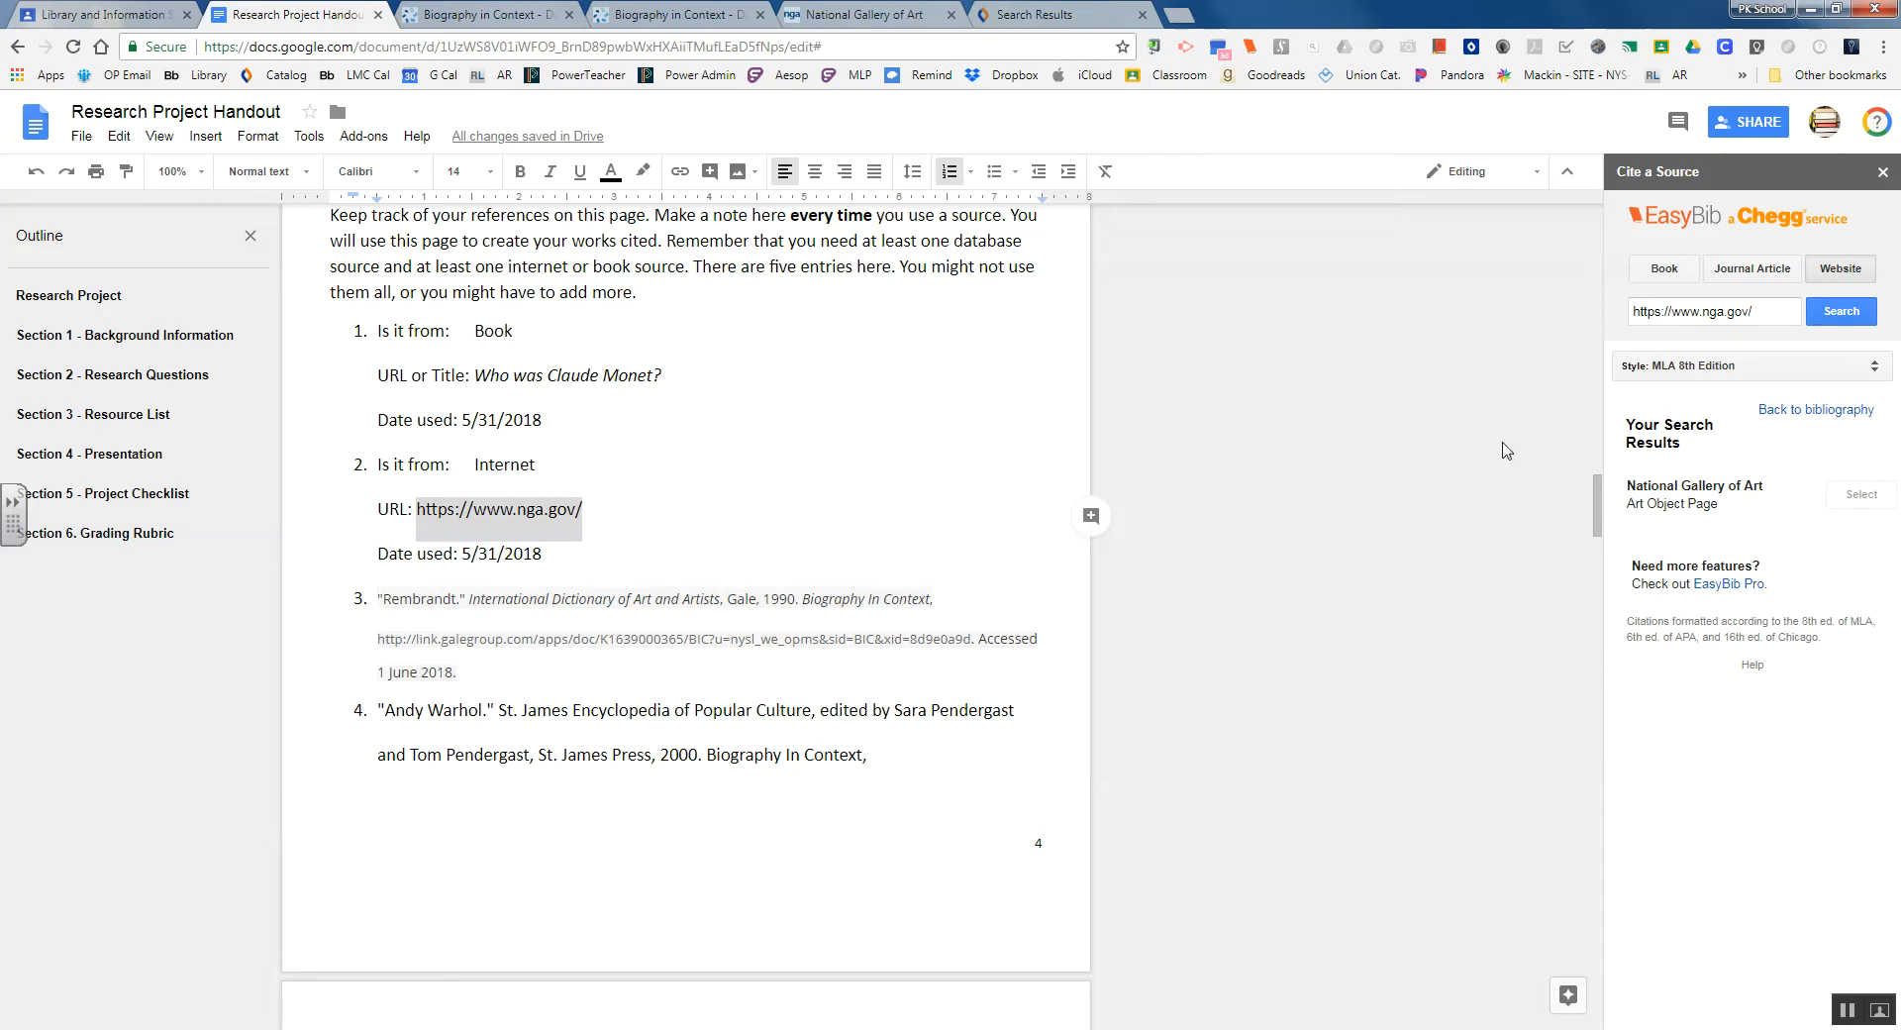
{"action": "left_click", "coordinate": [887, 13]}
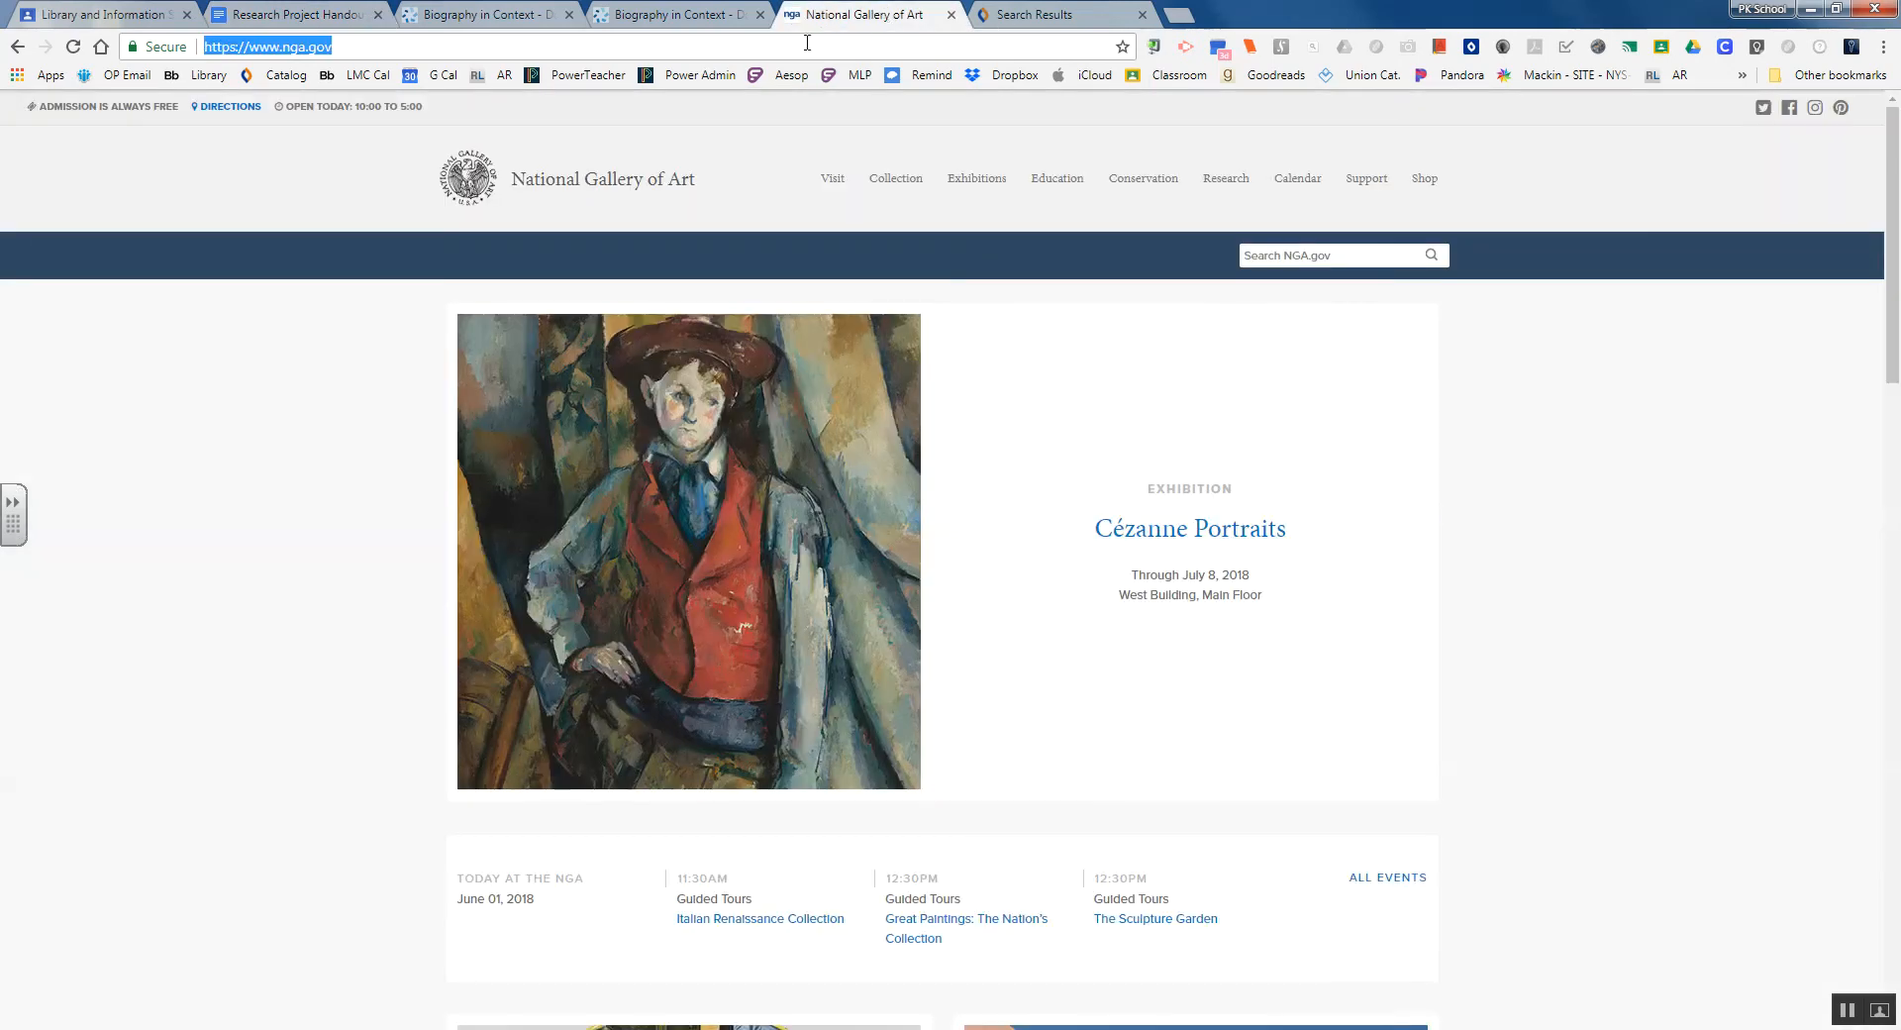
{"action": "left_click", "coordinate": [357, 45]}
{"action": "left_click_drag", "start_coordinate": [357, 45], "coordinate": [166, 45]}
{"action": "left_click", "coordinate": [240, 12]}
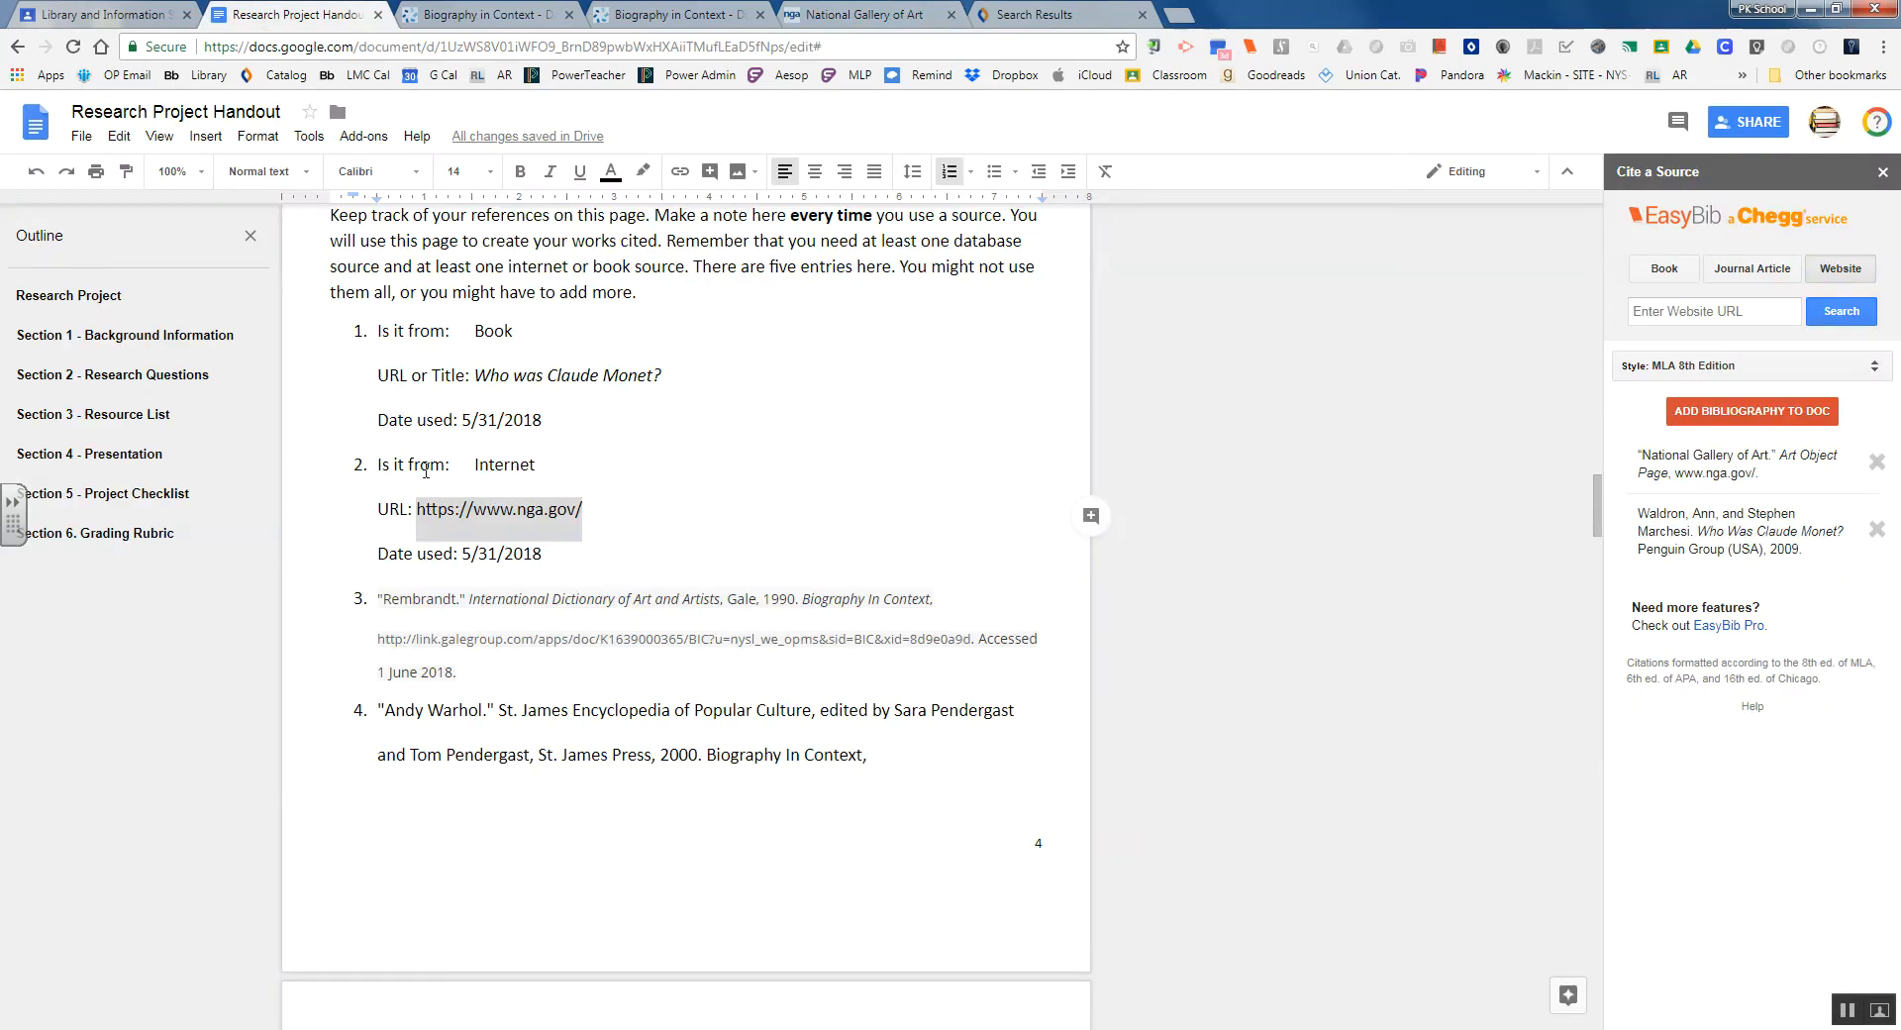
{"action": "left_click", "coordinate": [887, 14]}
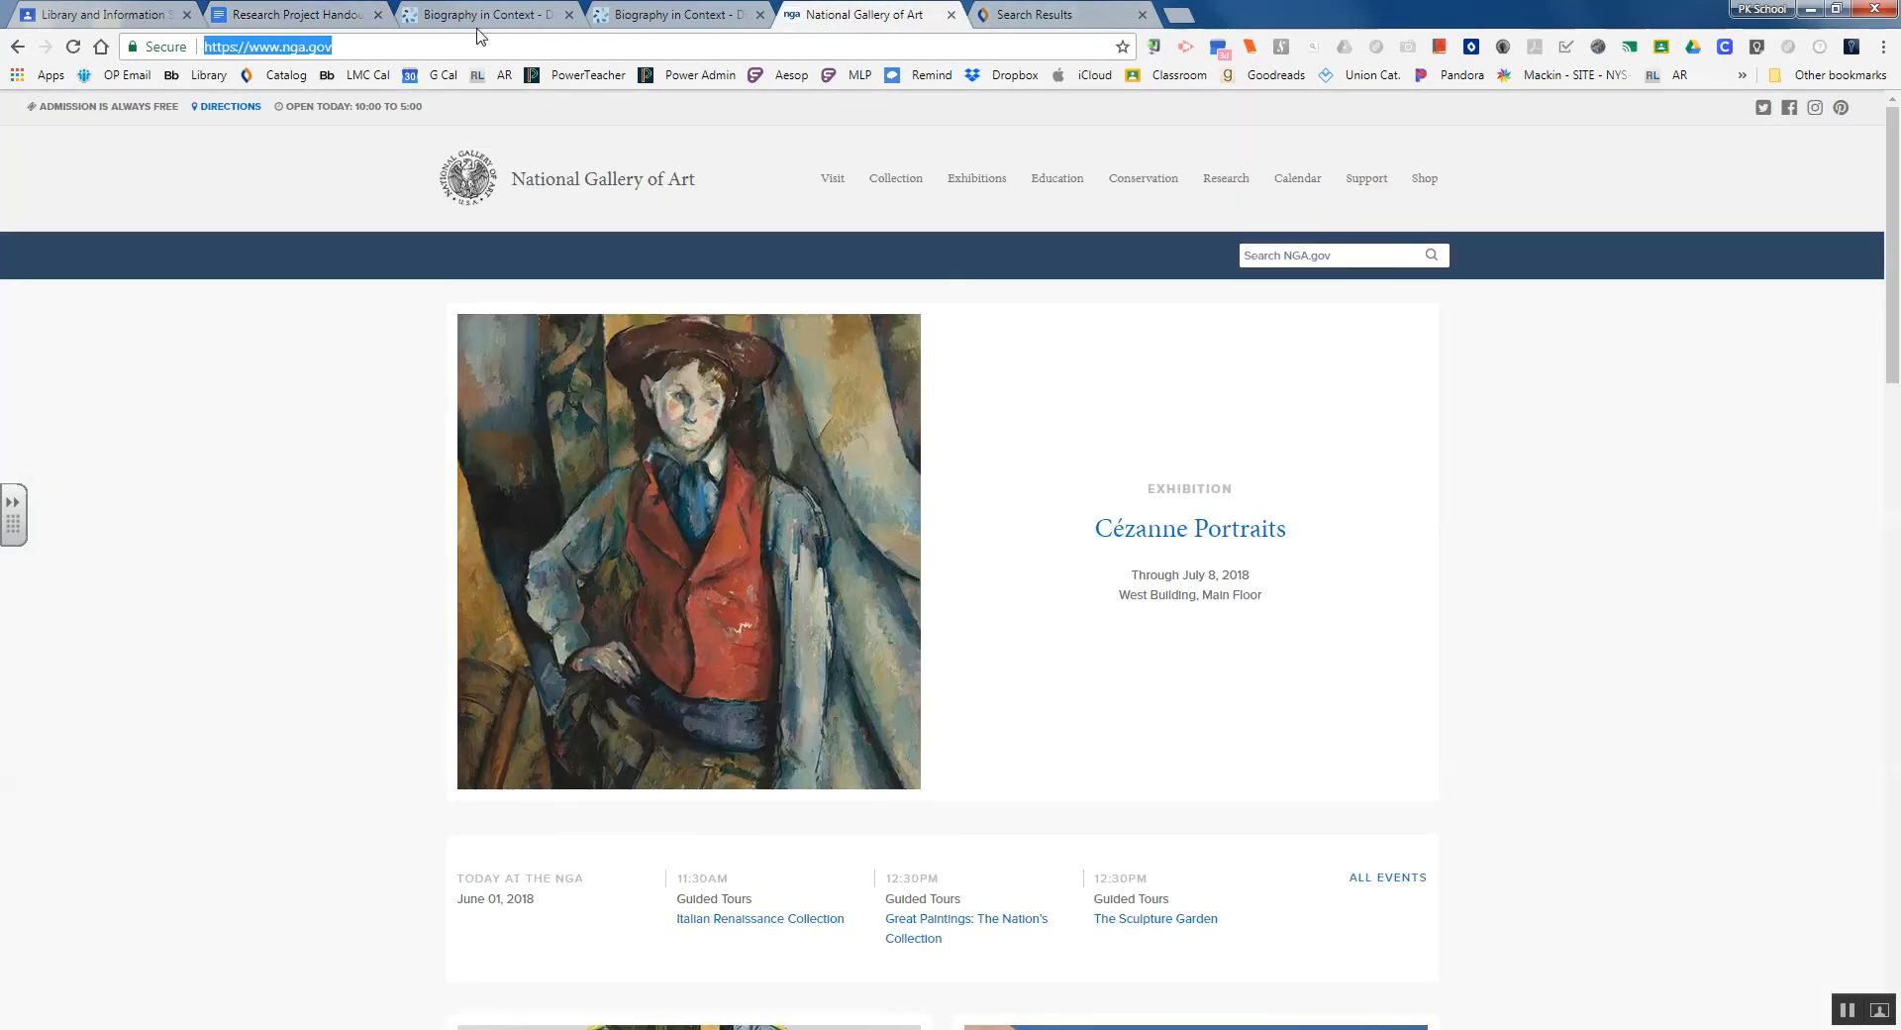
{"action": "left_click_drag", "start_coordinate": [337, 46], "coordinate": [204, 47]}
{"action": "left_click", "coordinate": [260, 13]}
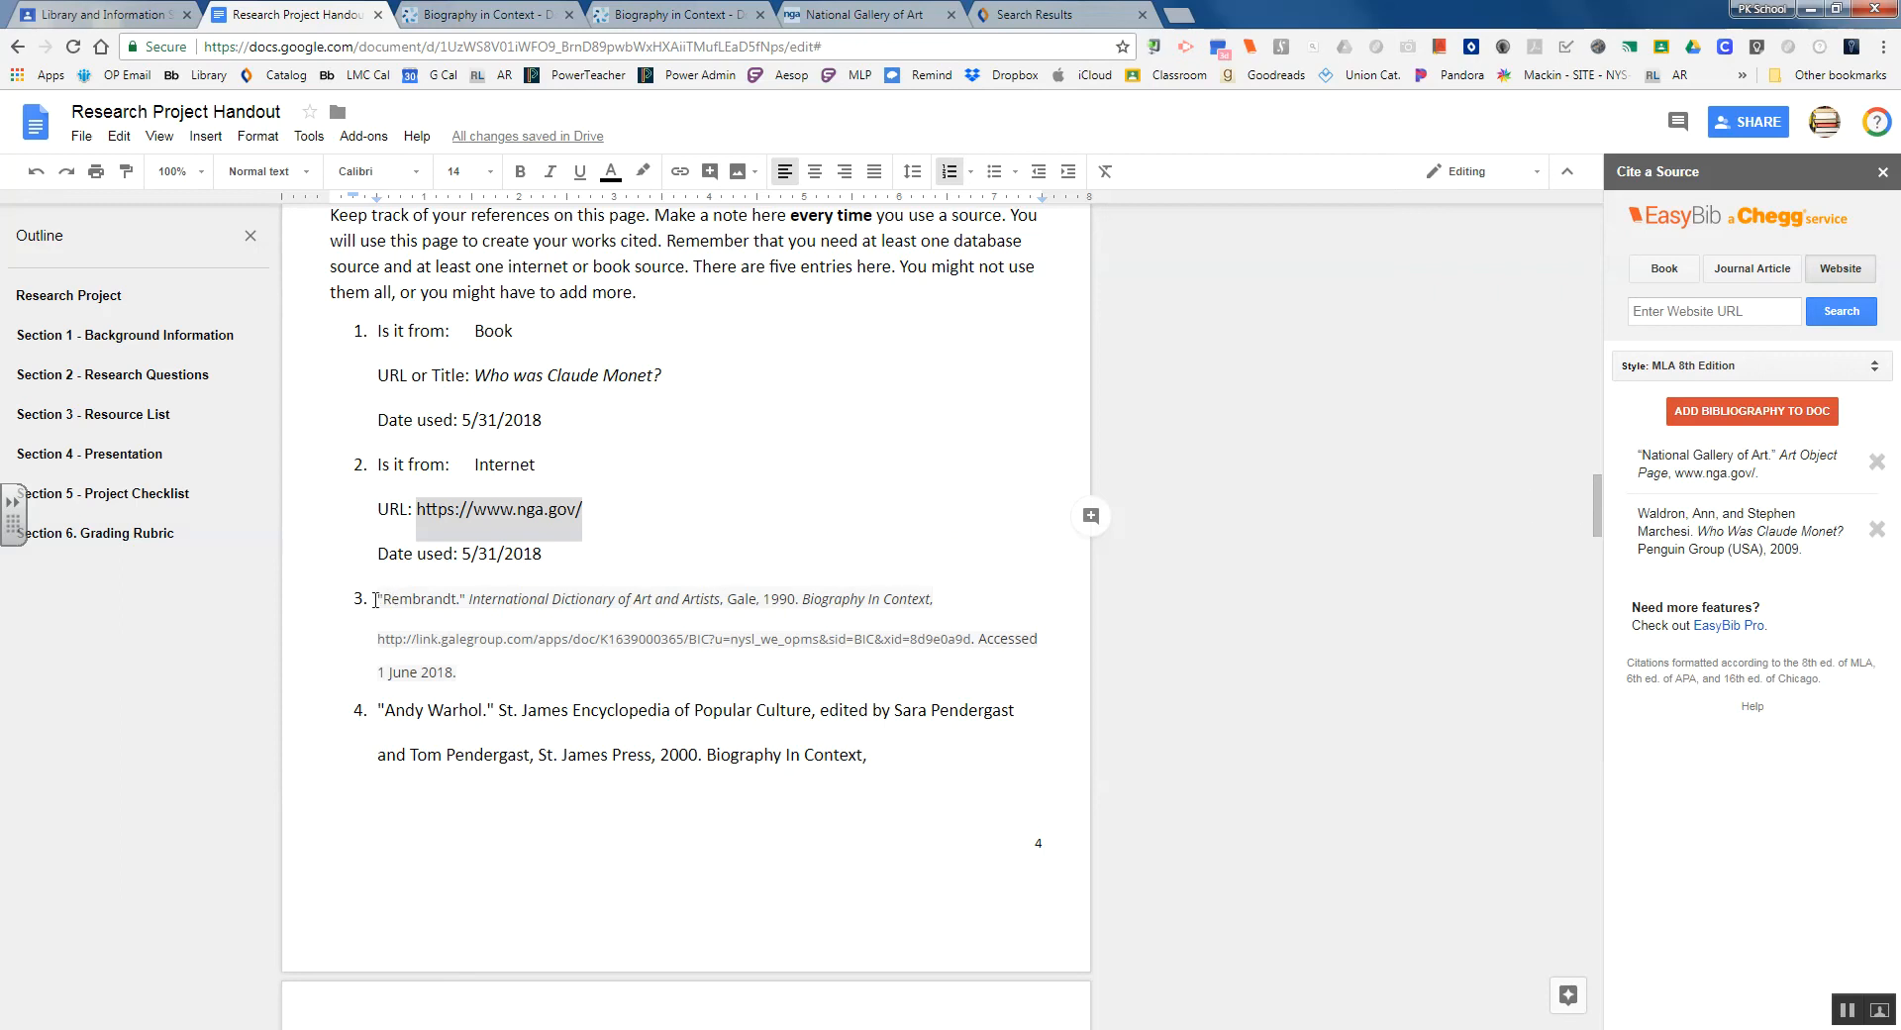
Insert the EasyBib bibliography after resource entry 4 and jump to the new Works Cited page
{"action": "left_click_drag", "start_coordinate": [375, 599], "coordinate": [895, 782]}
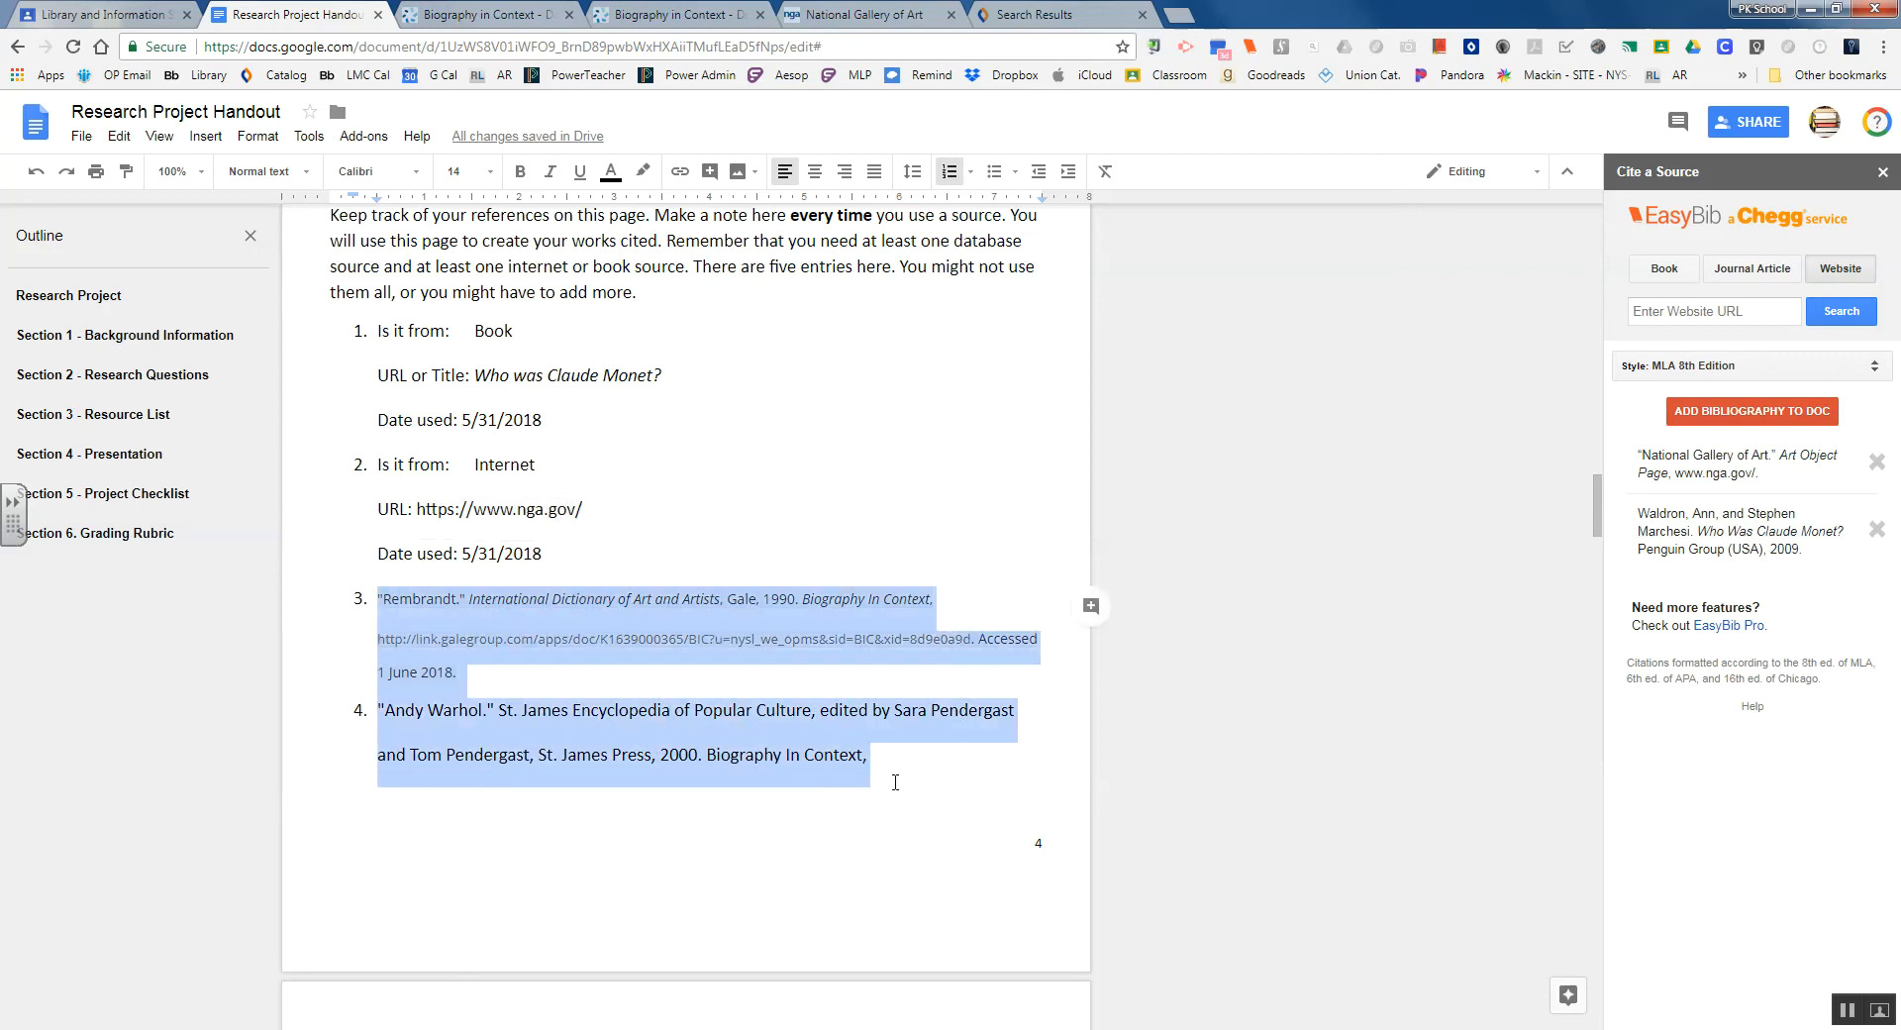
{"action": "left_click", "coordinate": [889, 765]}
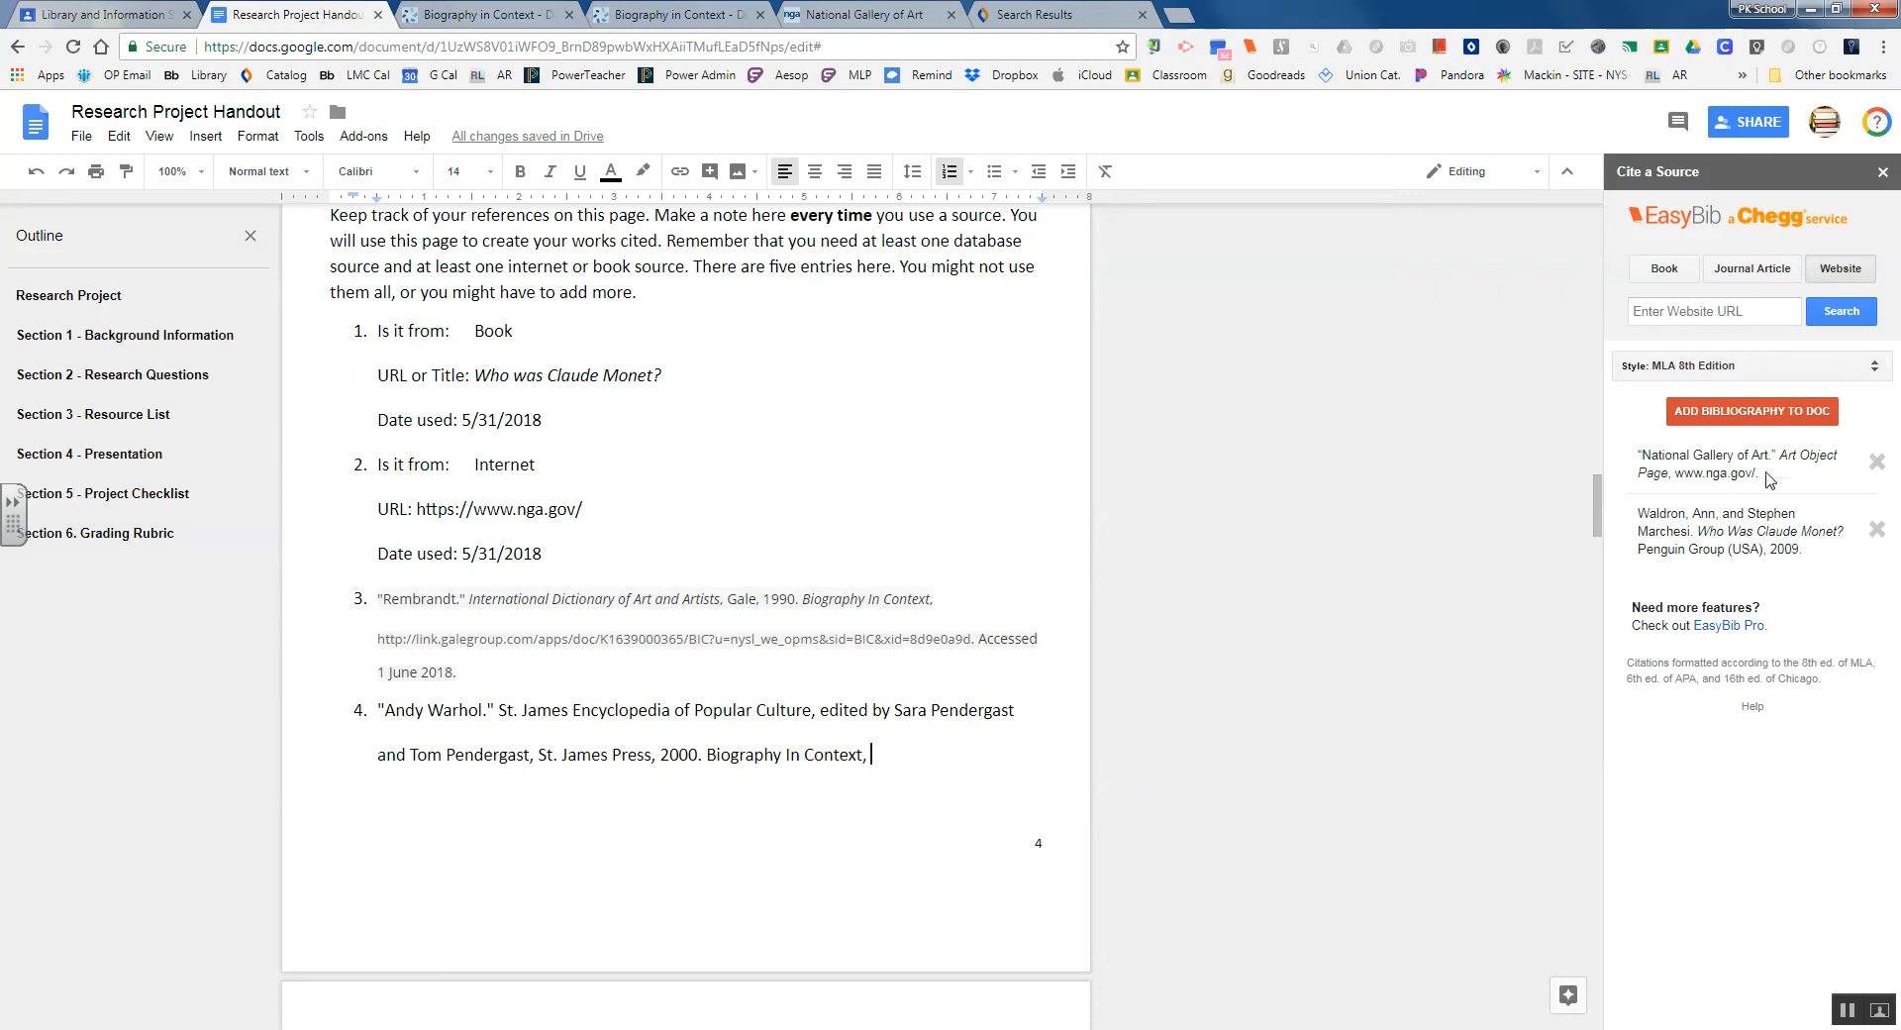
{"action": "left_click", "coordinate": [1712, 416]}
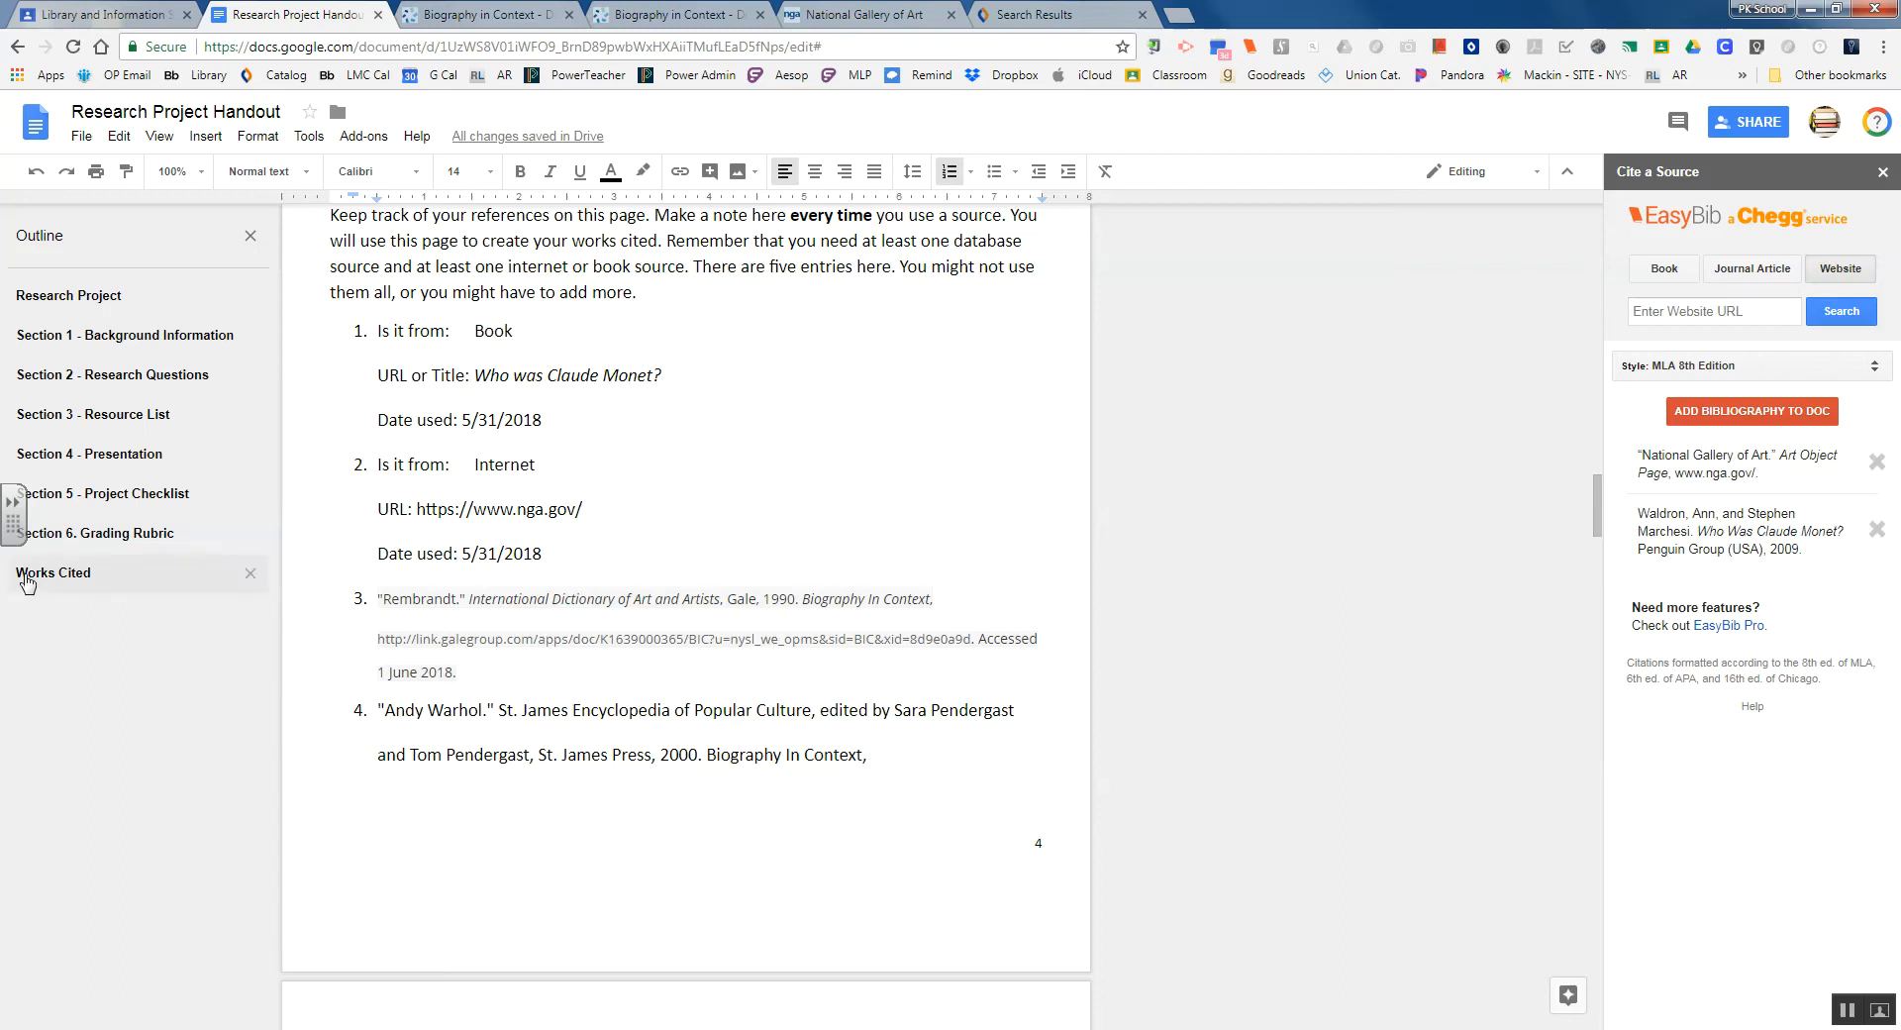
{"action": "left_click", "coordinate": [64, 577]}
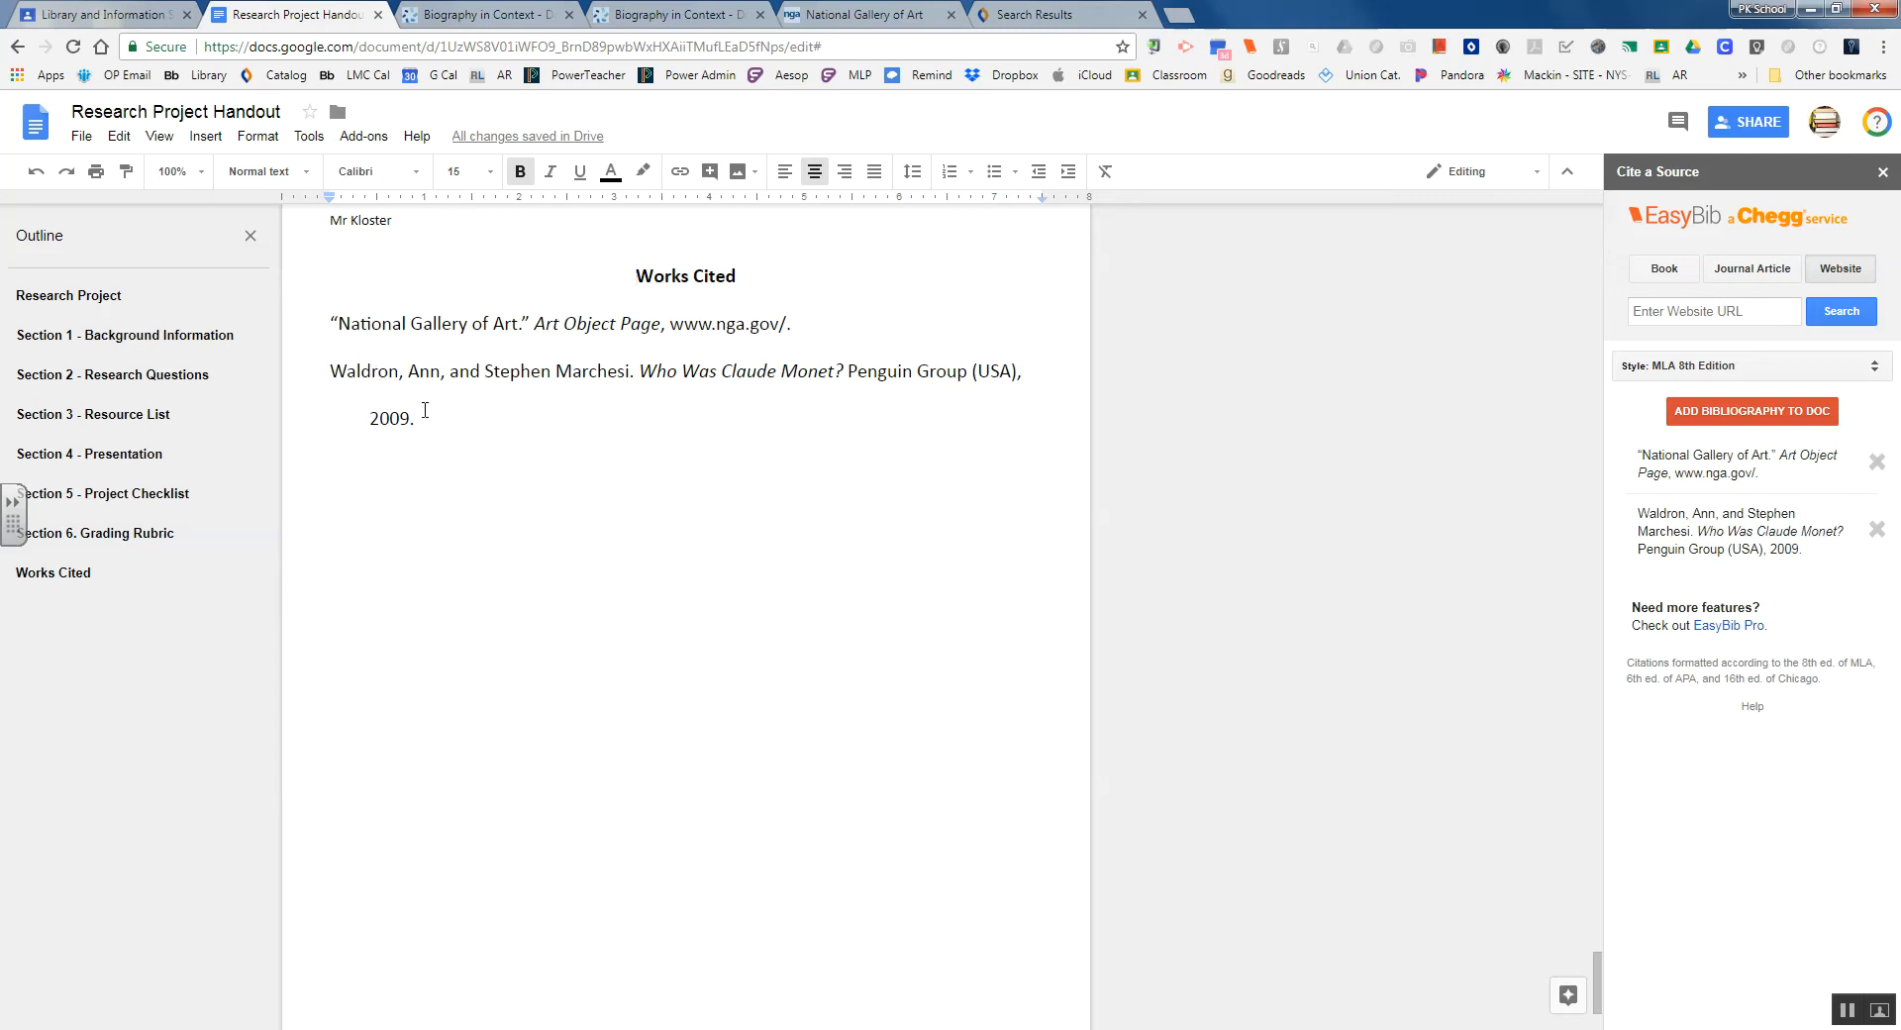
Copy the Andy Warhol citation from resource entry 4 in Section 3, then return to Works Cited
{"action": "left_click", "coordinate": [108, 418]}
{"action": "scroll", "coordinate": [468, 669], "scroll_direction": "down", "scroll_amount": 2}
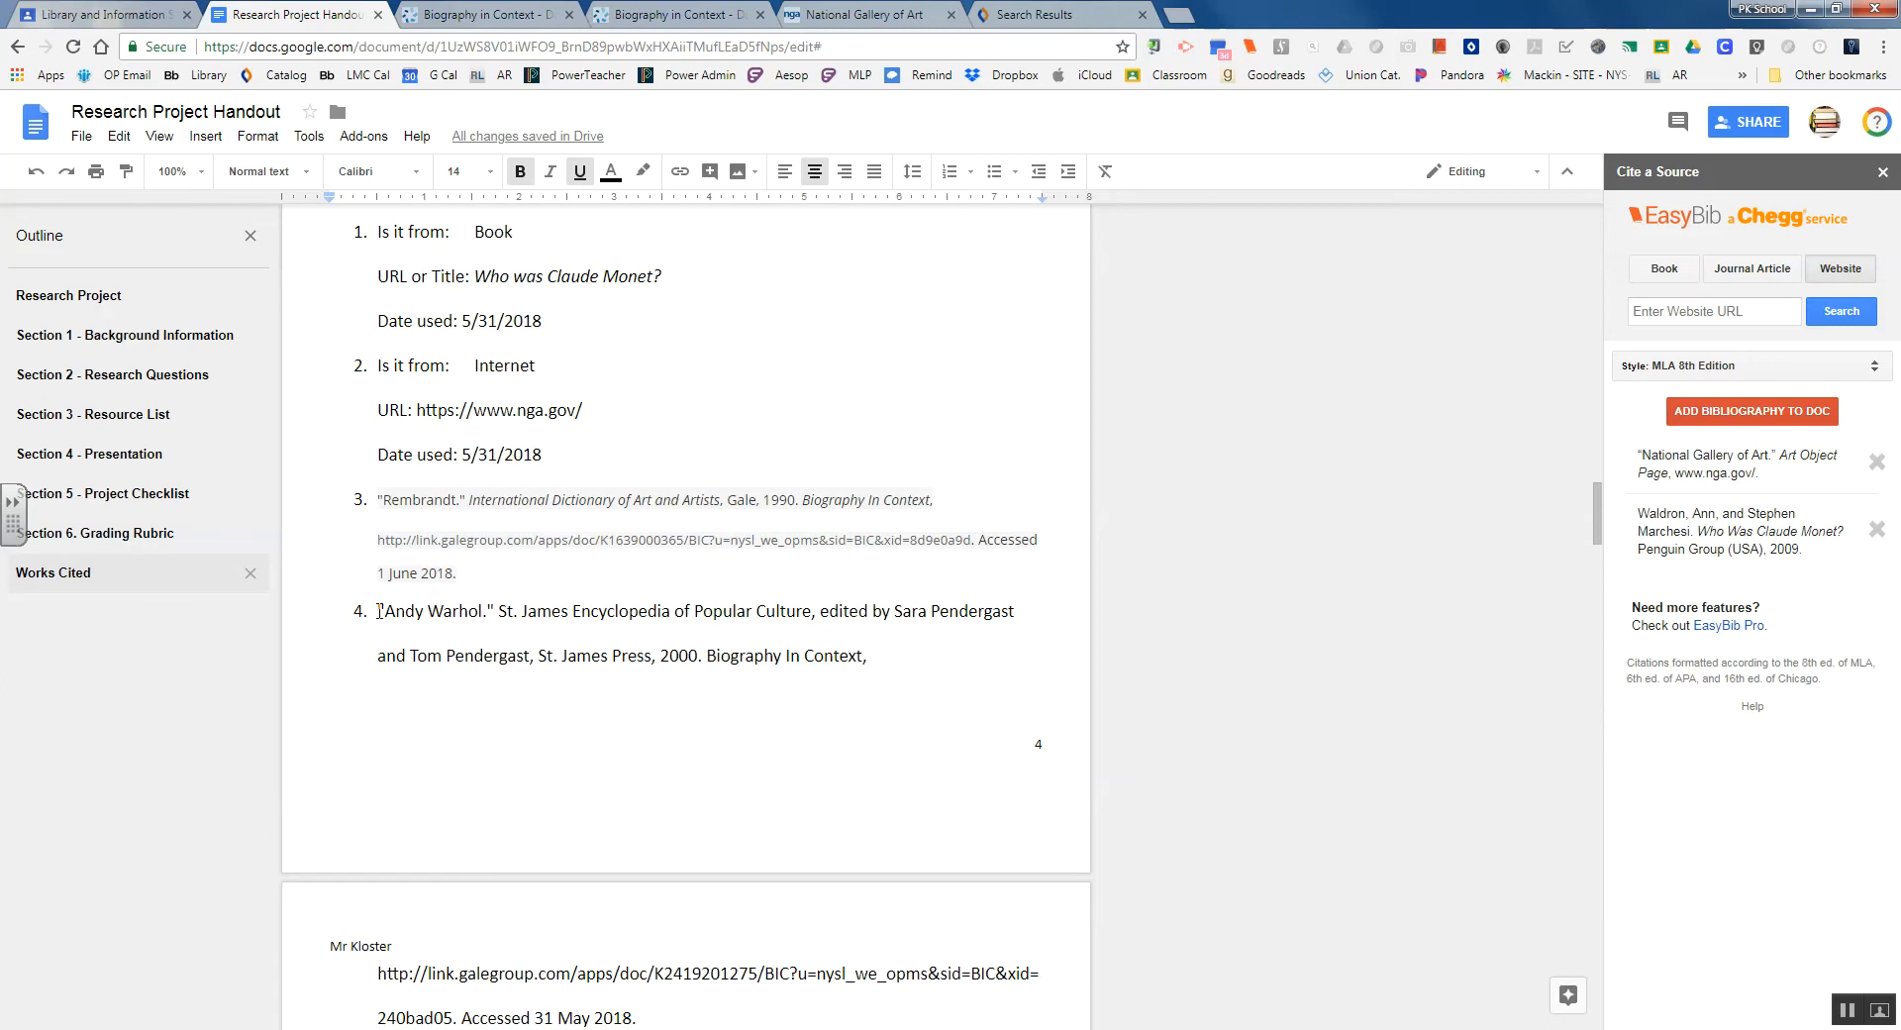
{"action": "left_click_drag", "start_coordinate": [379, 609], "coordinate": [651, 818]}
{"action": "key", "text": "ctrl+c"}
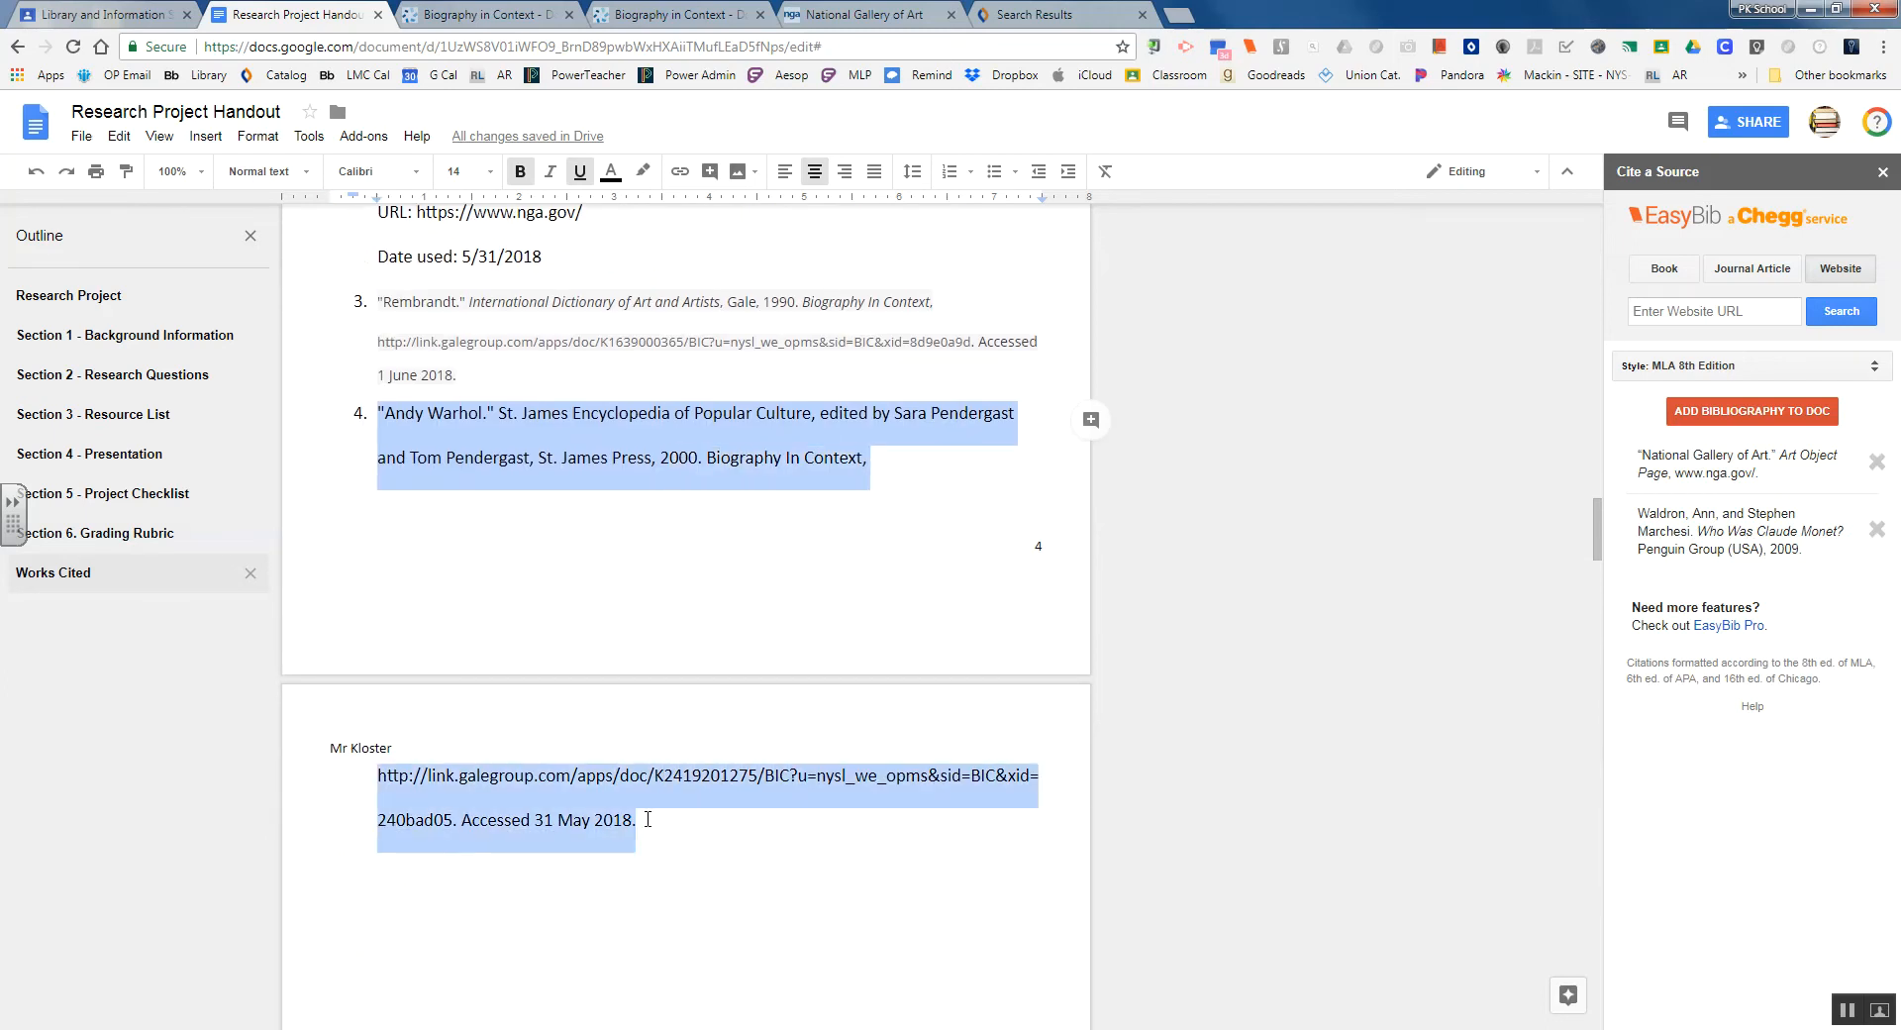
{"action": "right_click", "coordinate": [668, 473]}
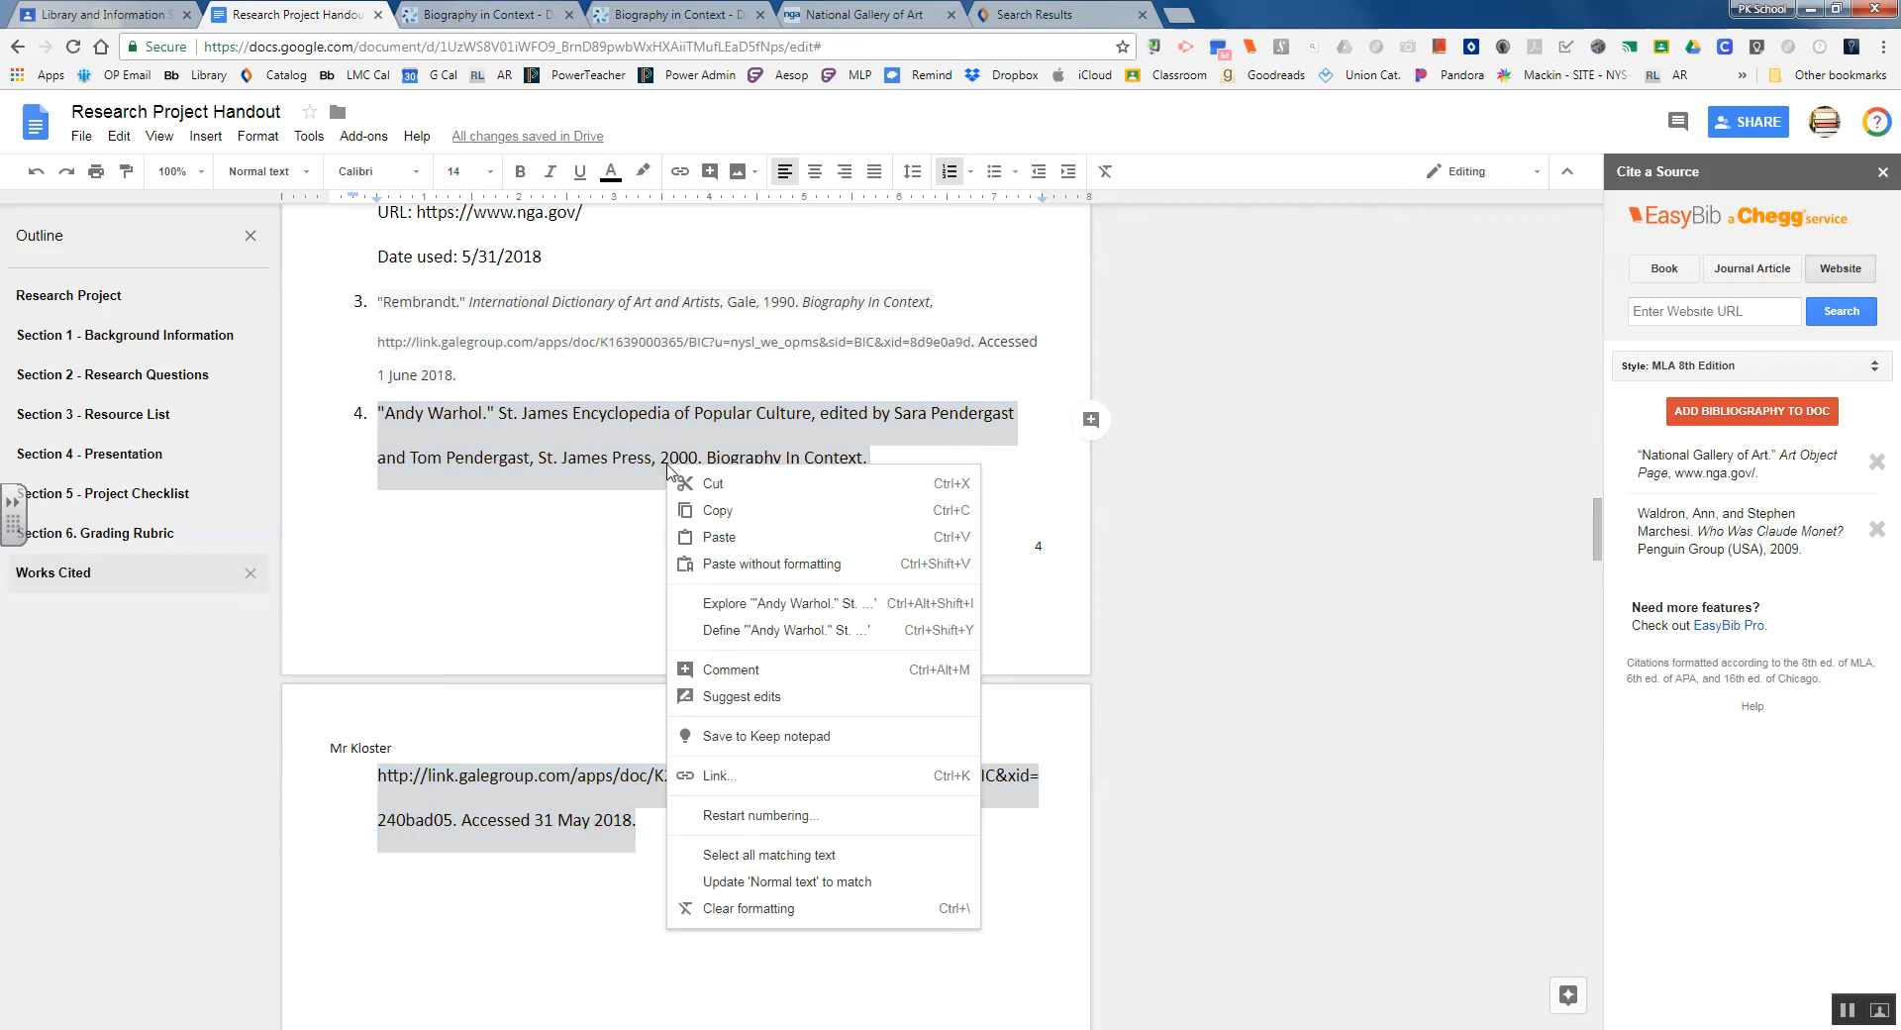
{"action": "left_click", "coordinate": [715, 505]}
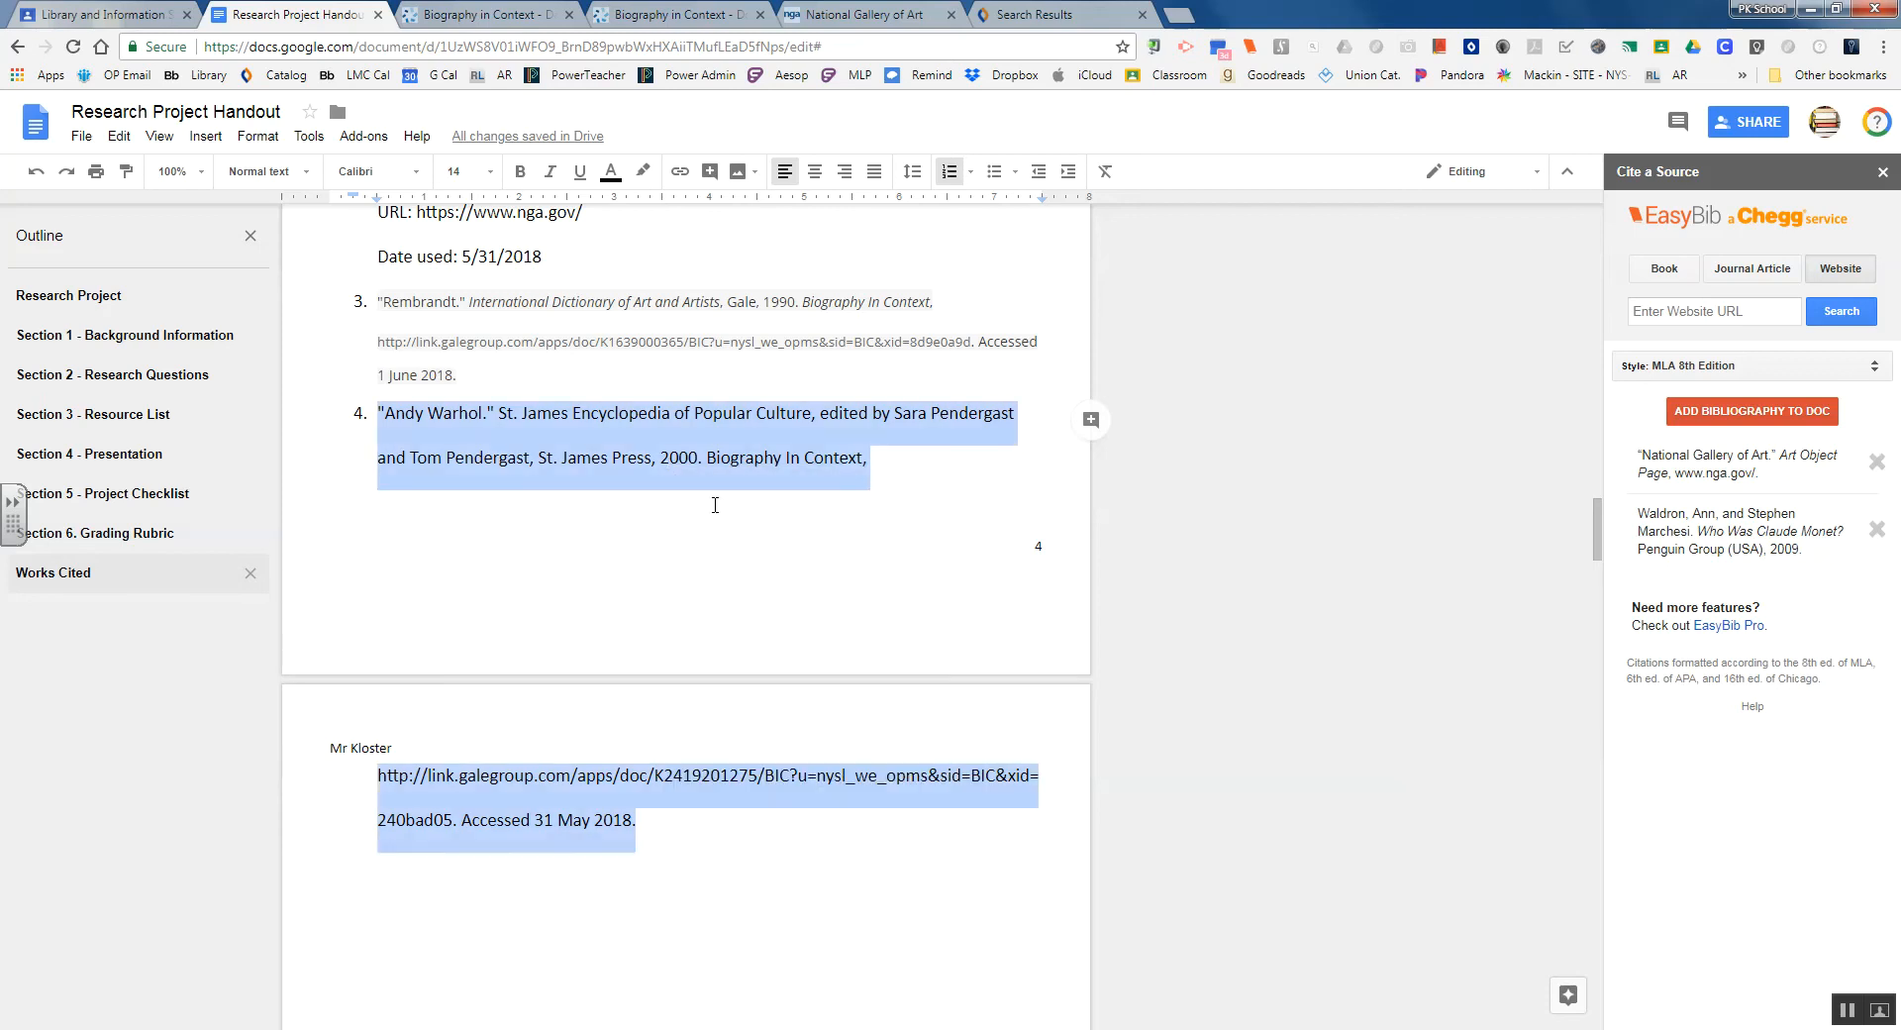
{"action": "left_click", "coordinate": [65, 579]}
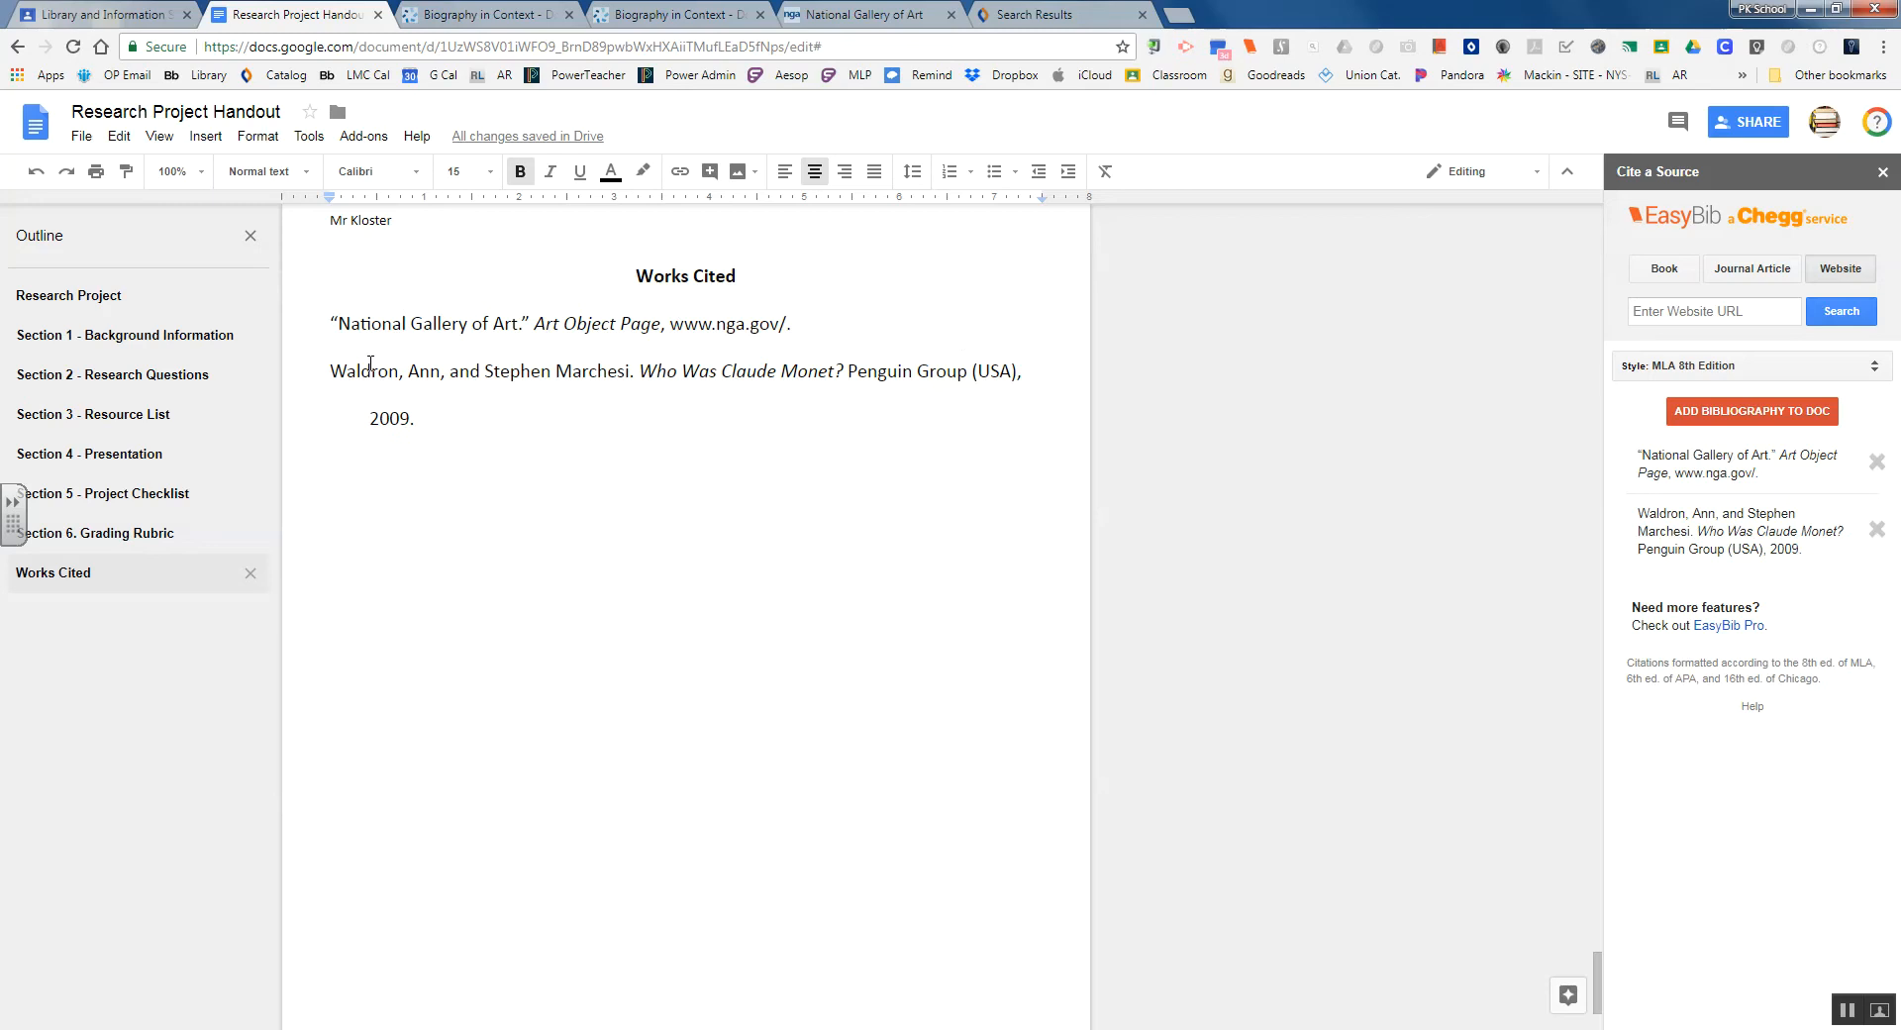
Insert the Andy Warhol citation as plain text on a new line above the National Gallery of Art entry
{"action": "left_click", "coordinate": [330, 324]}
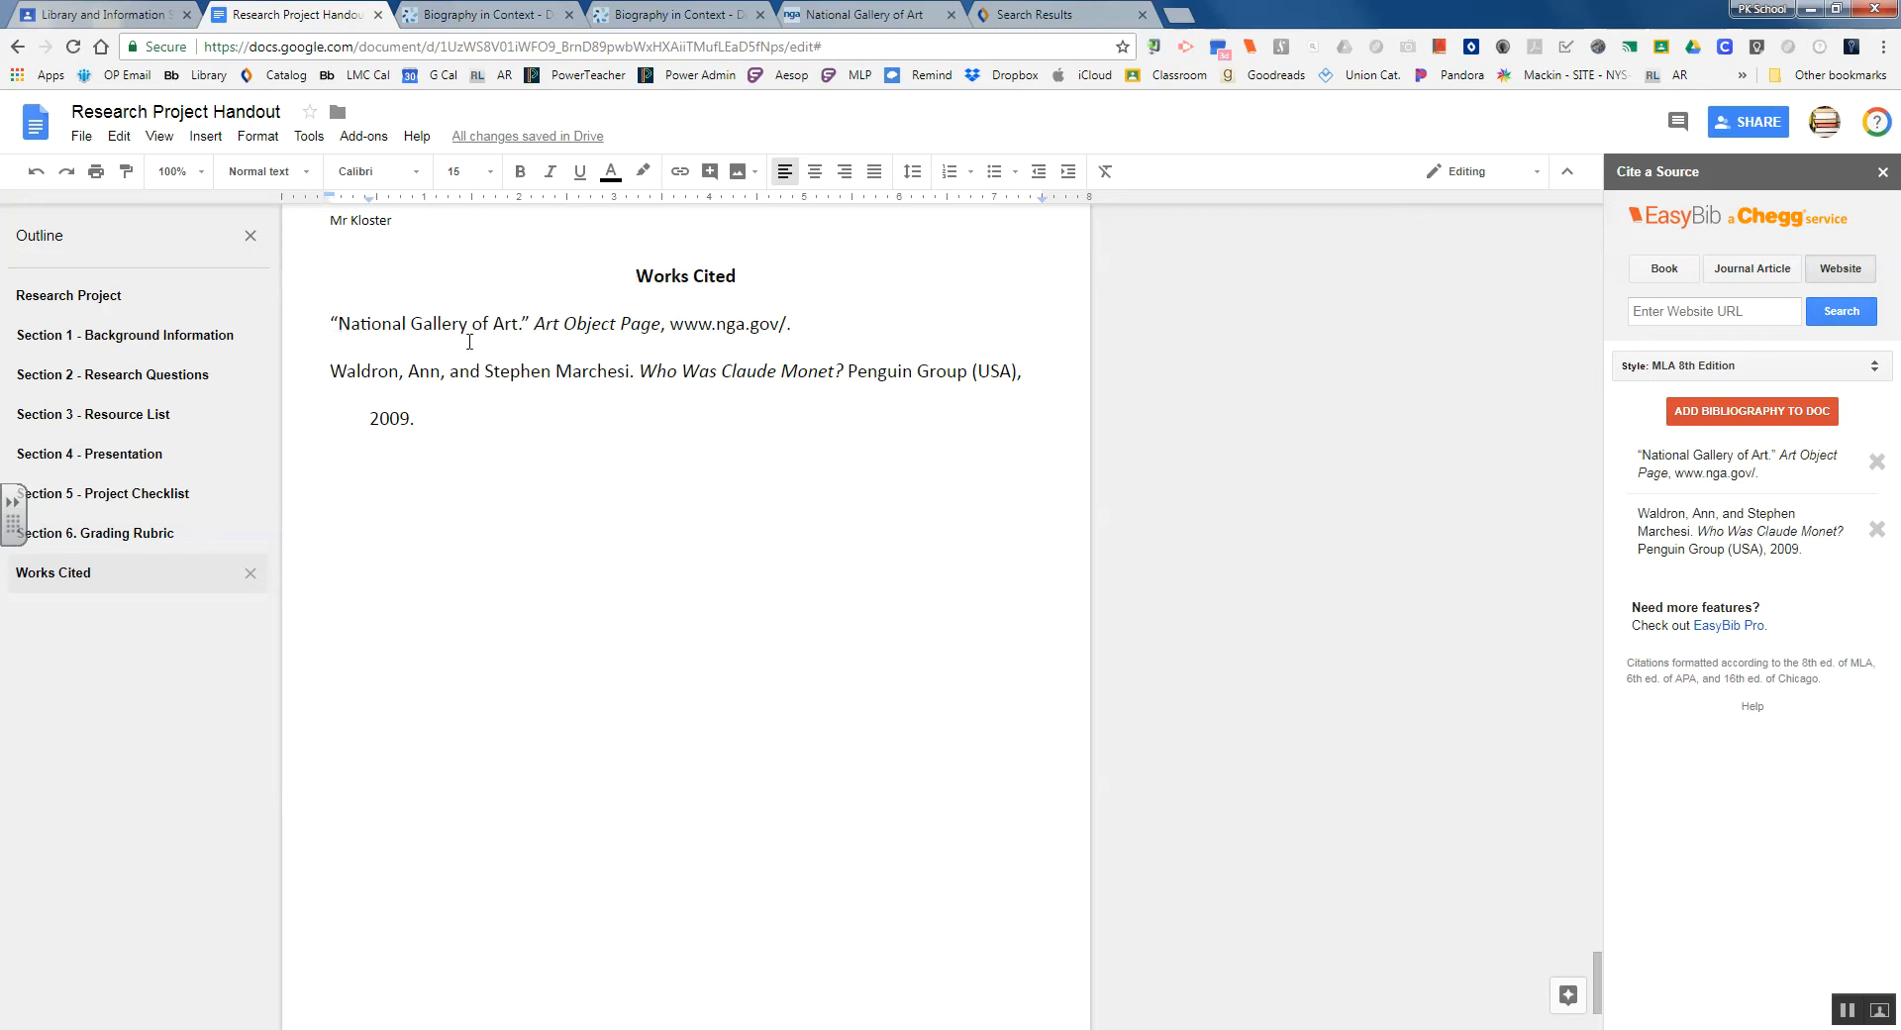
{"action": "key", "text": "Return"}
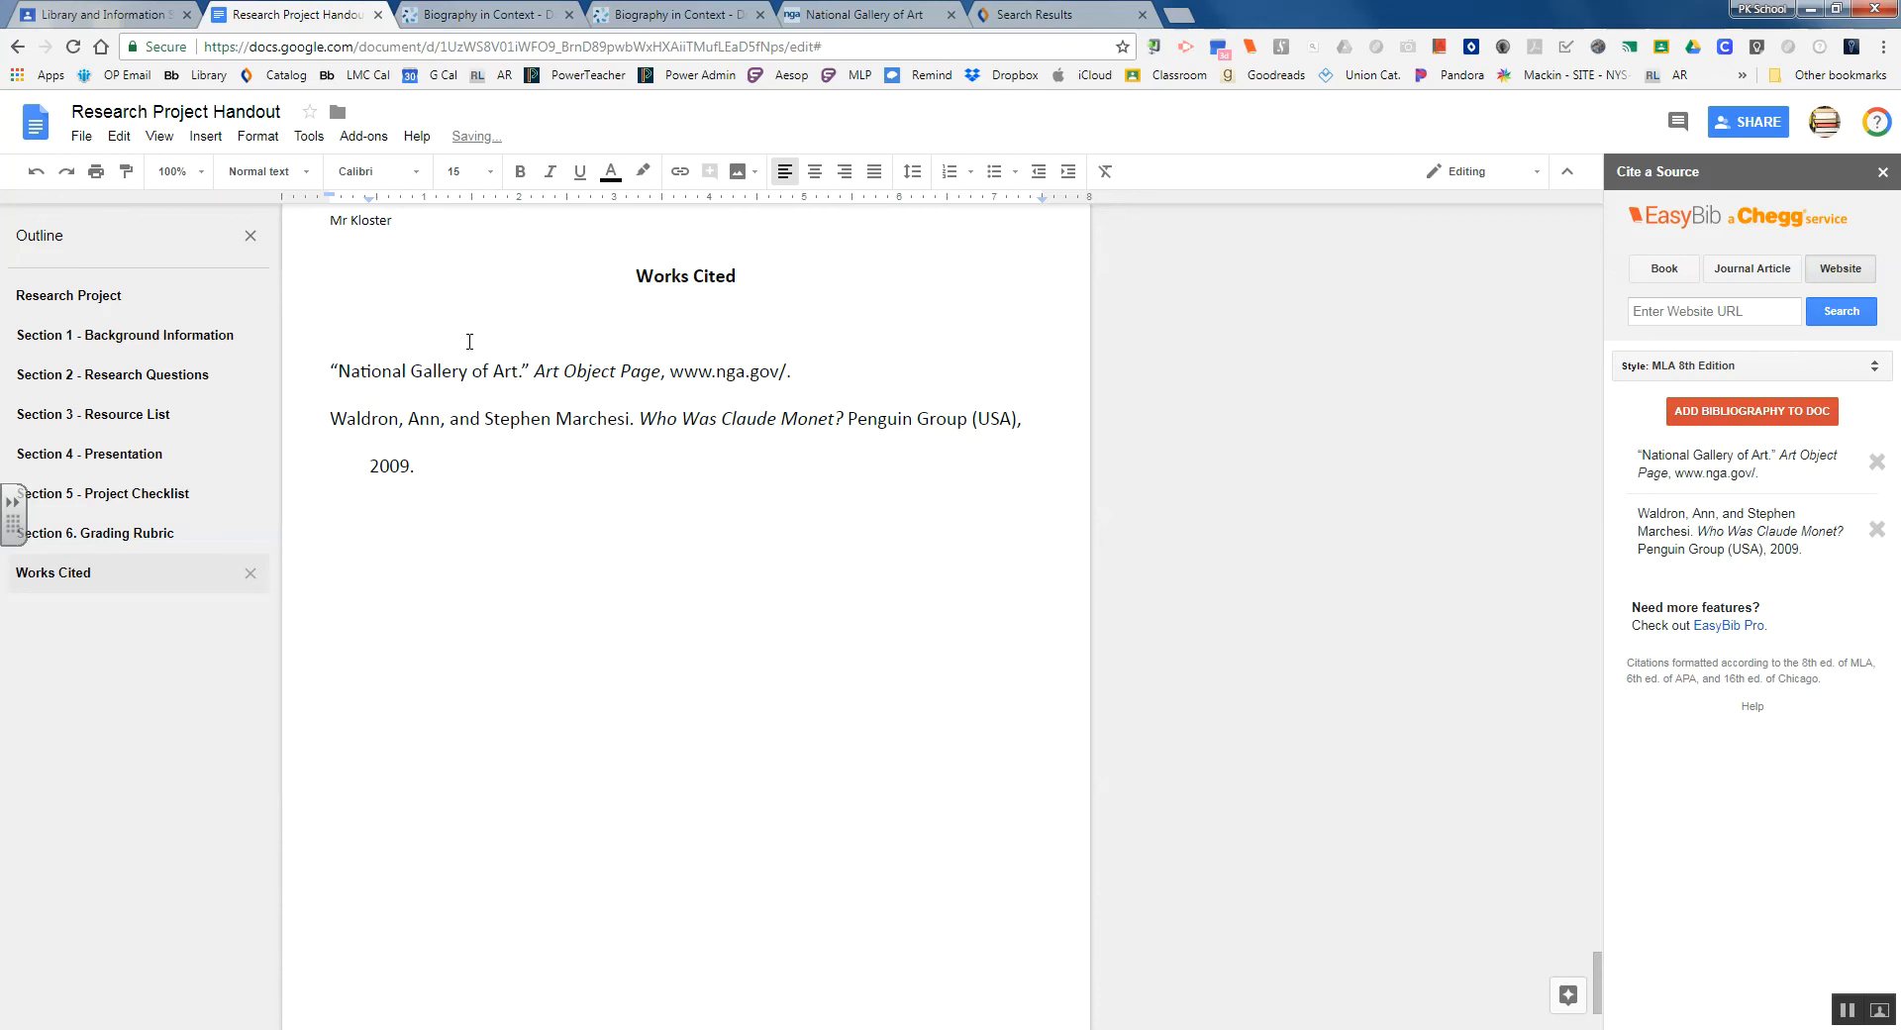
{"action": "right_click", "coordinate": [416, 322]}
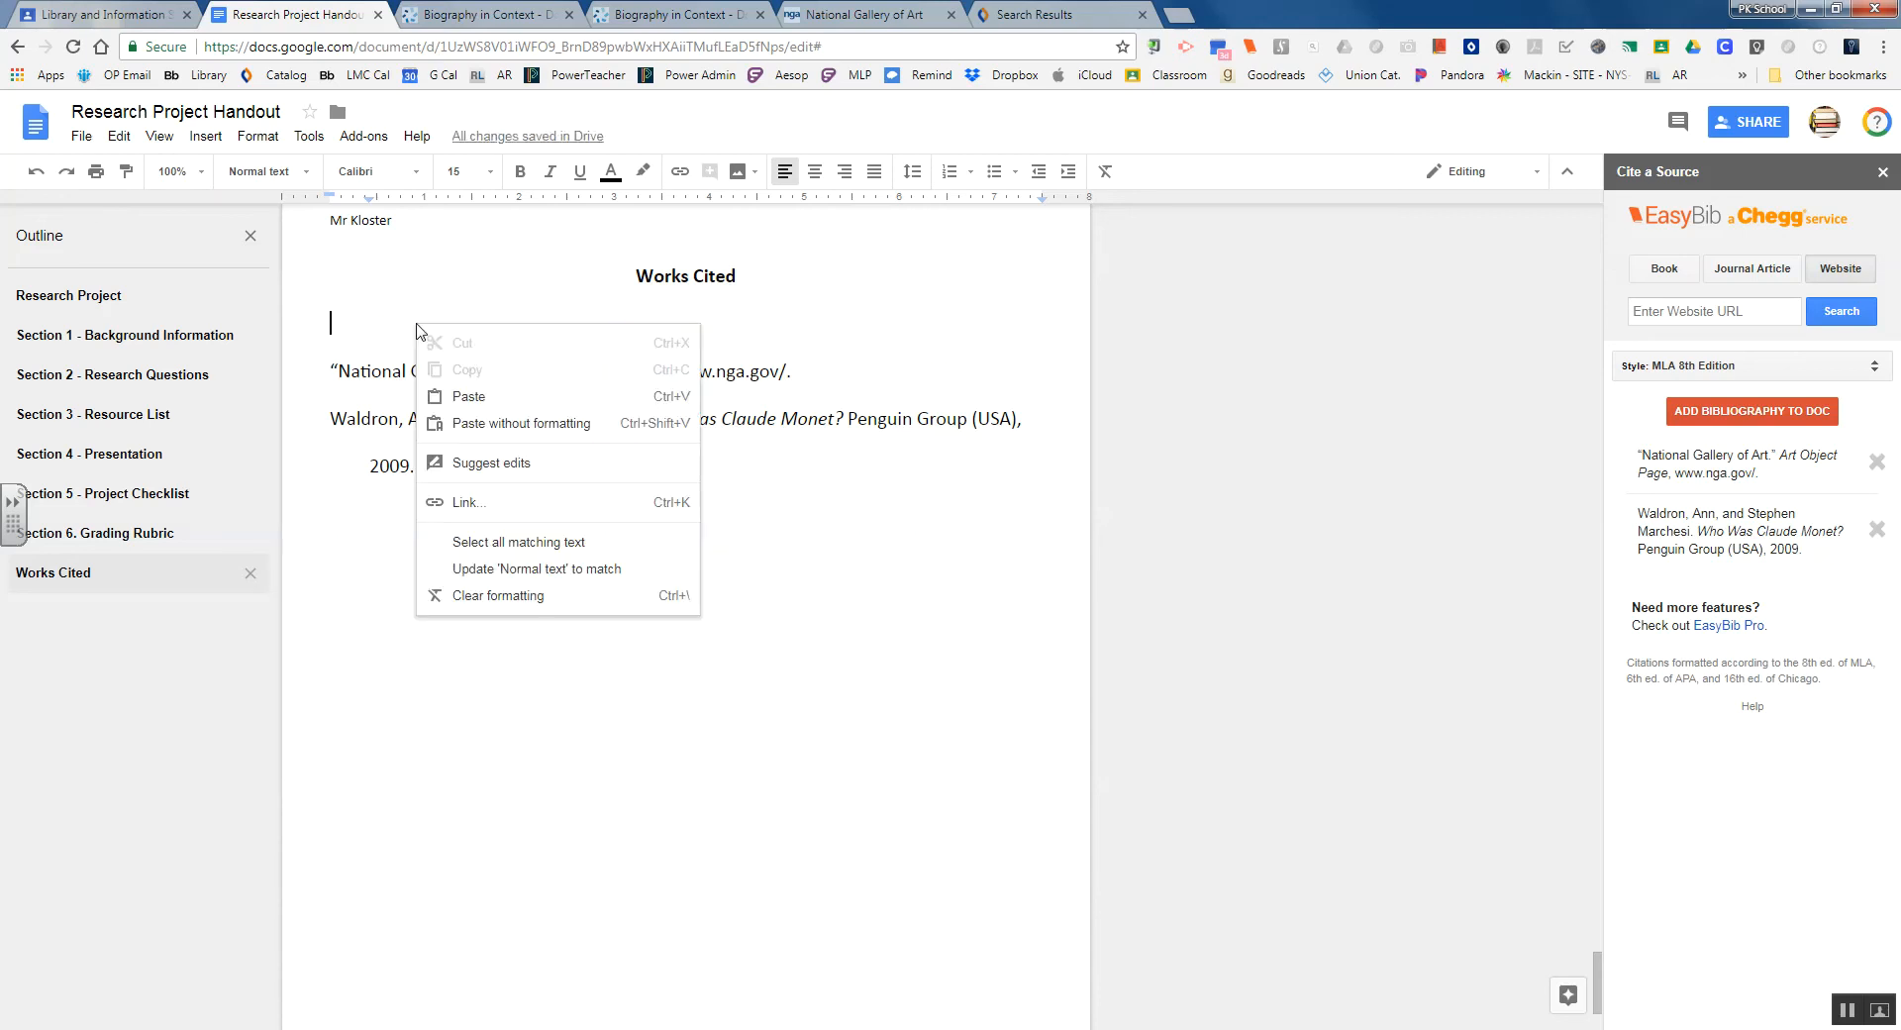
{"action": "left_click", "coordinate": [470, 396]}
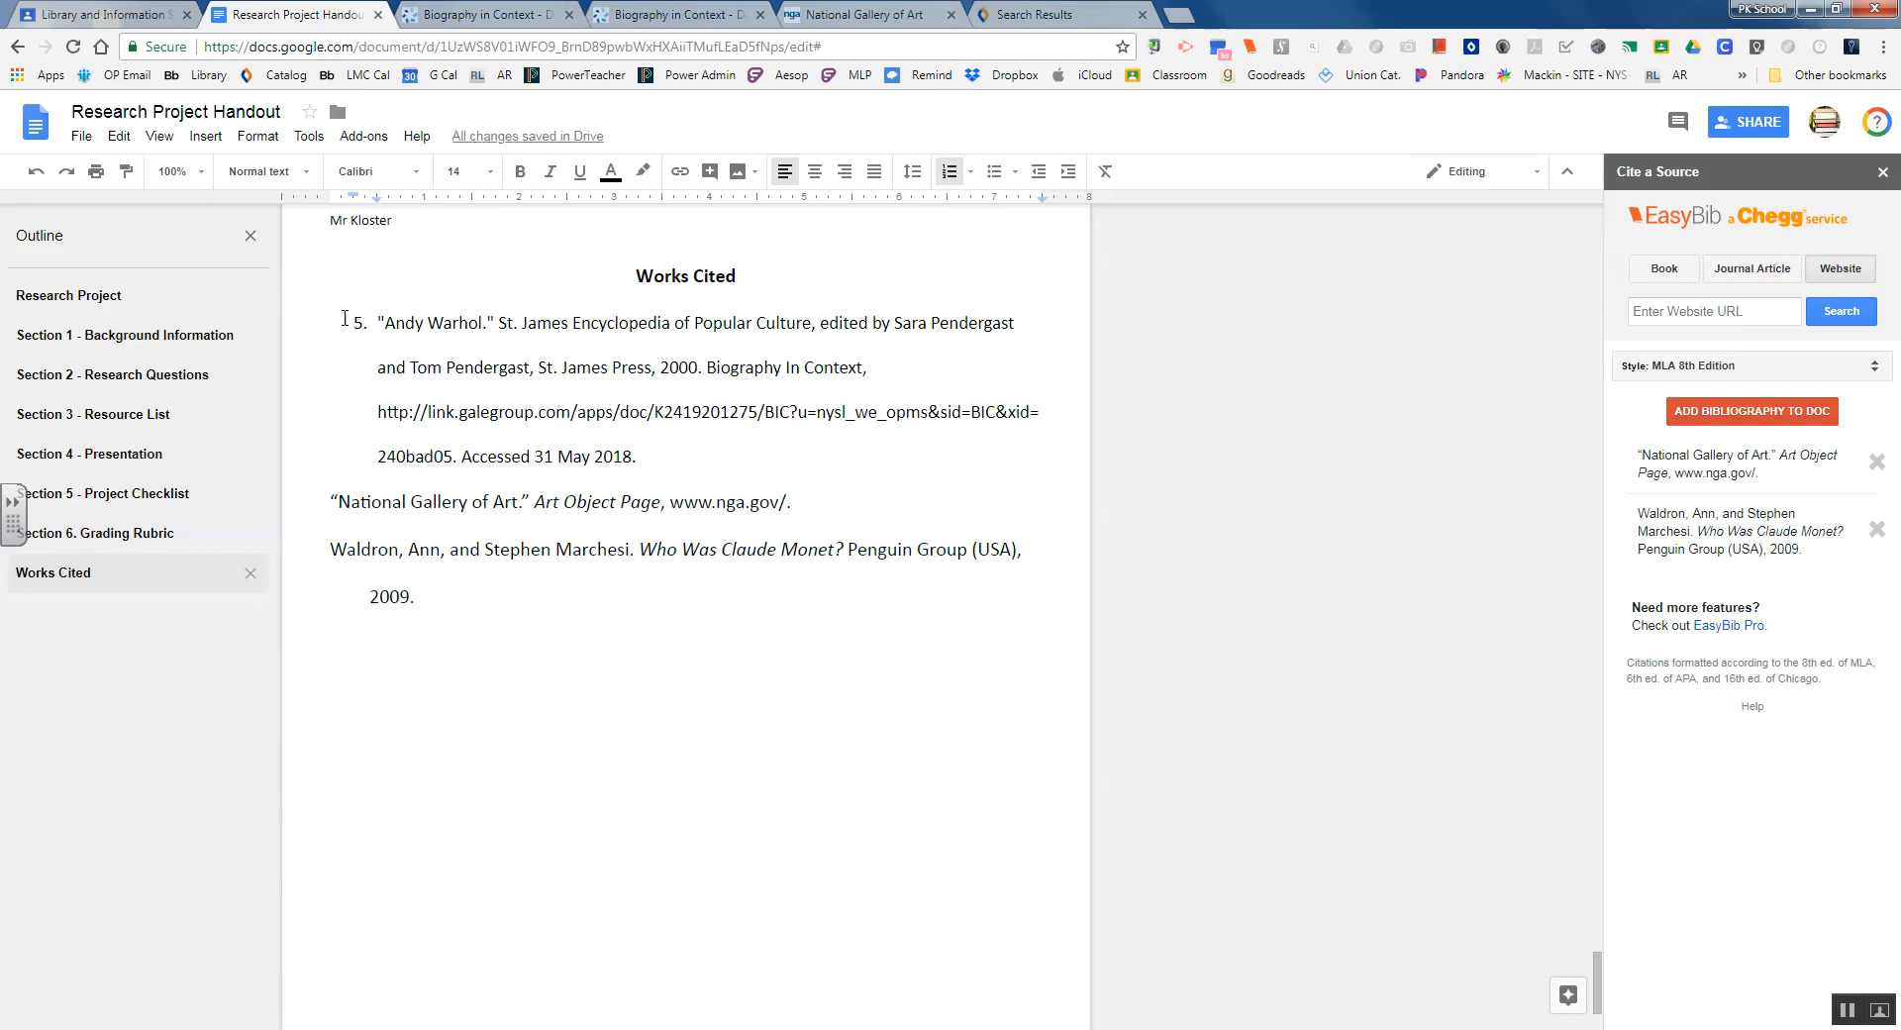
{"action": "key", "text": "ctrl+z"}
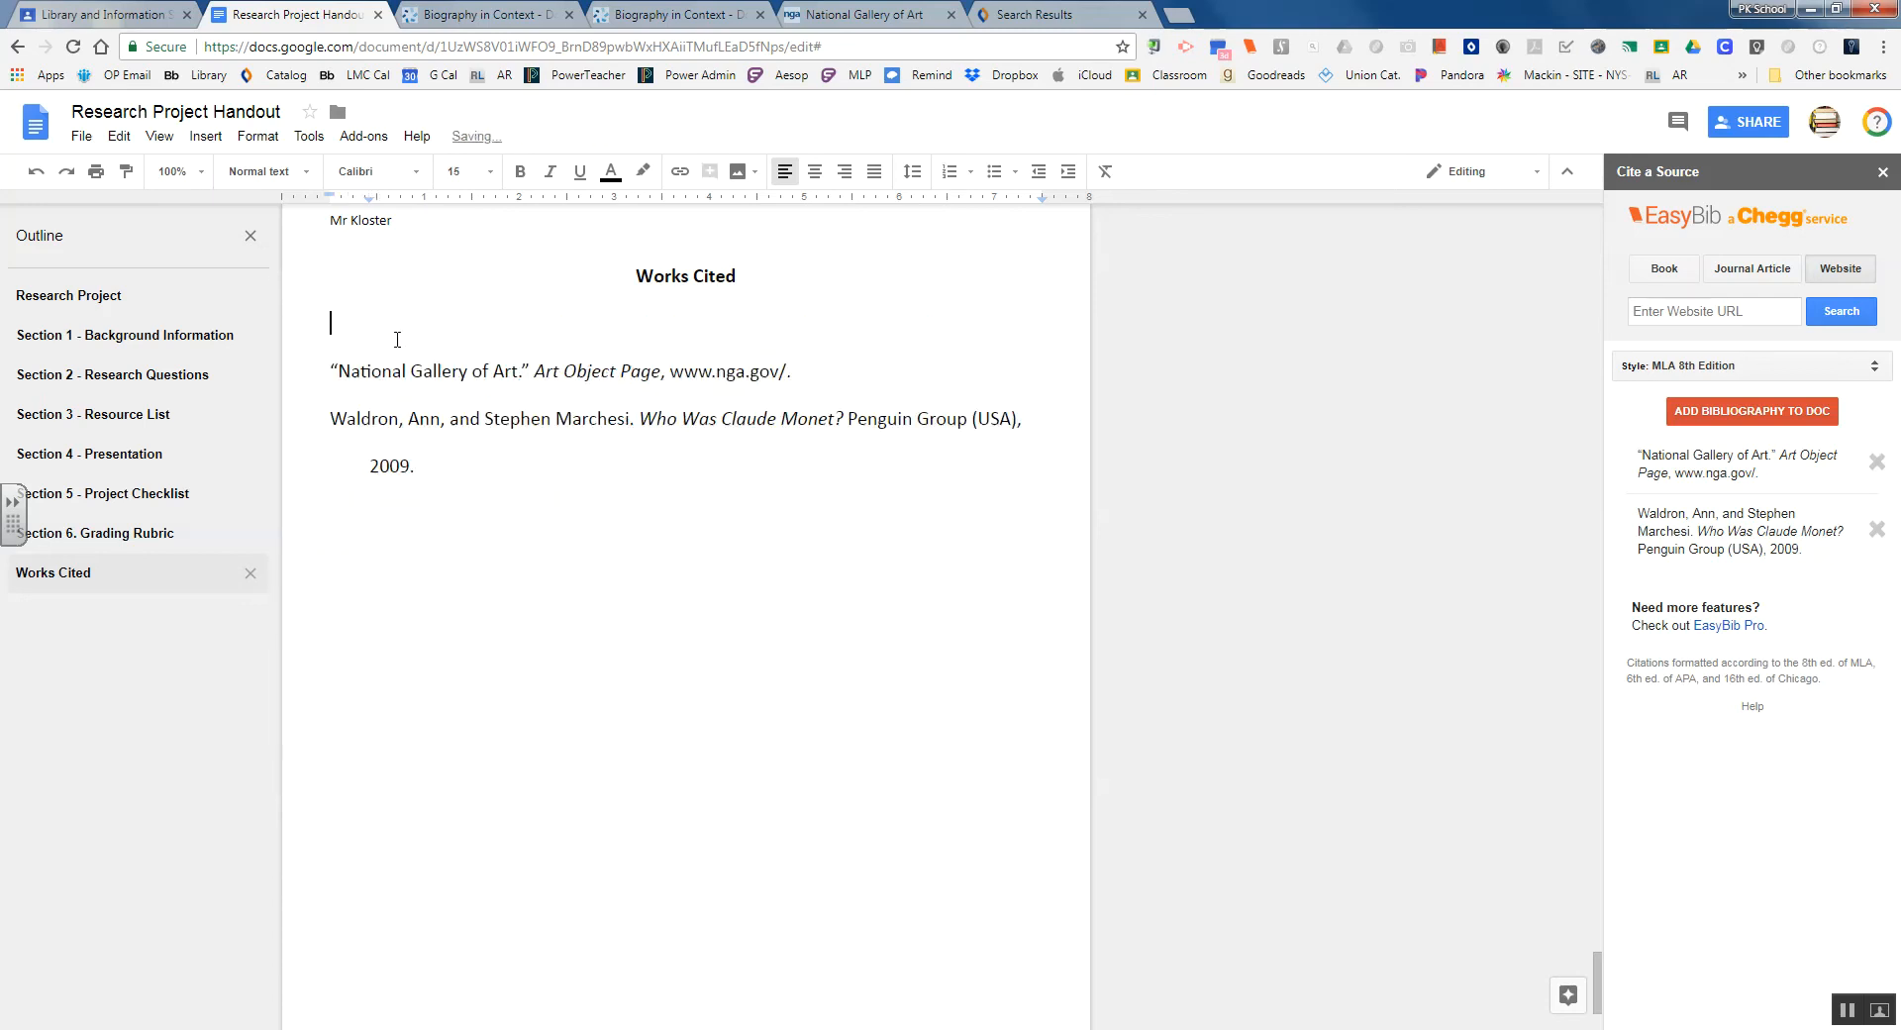
{"action": "right_click", "coordinate": [345, 320]}
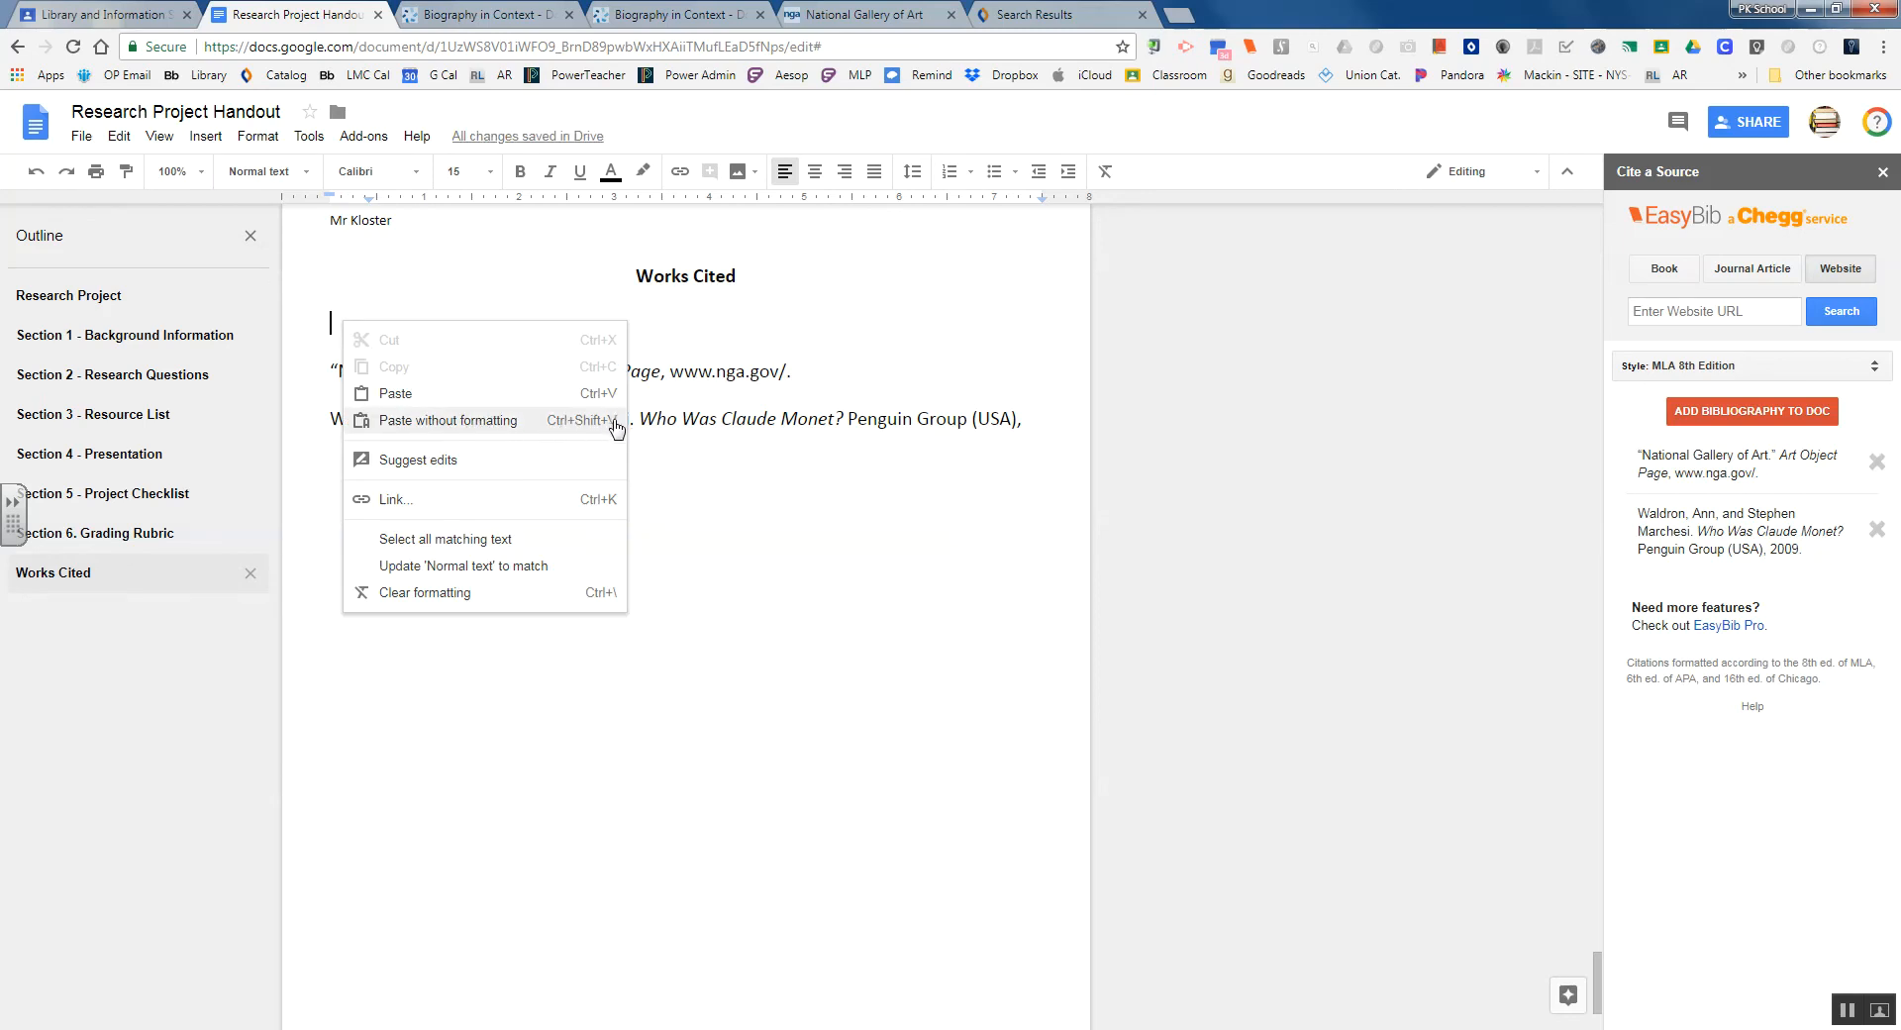
{"action": "left_click", "coordinate": [586, 424]}
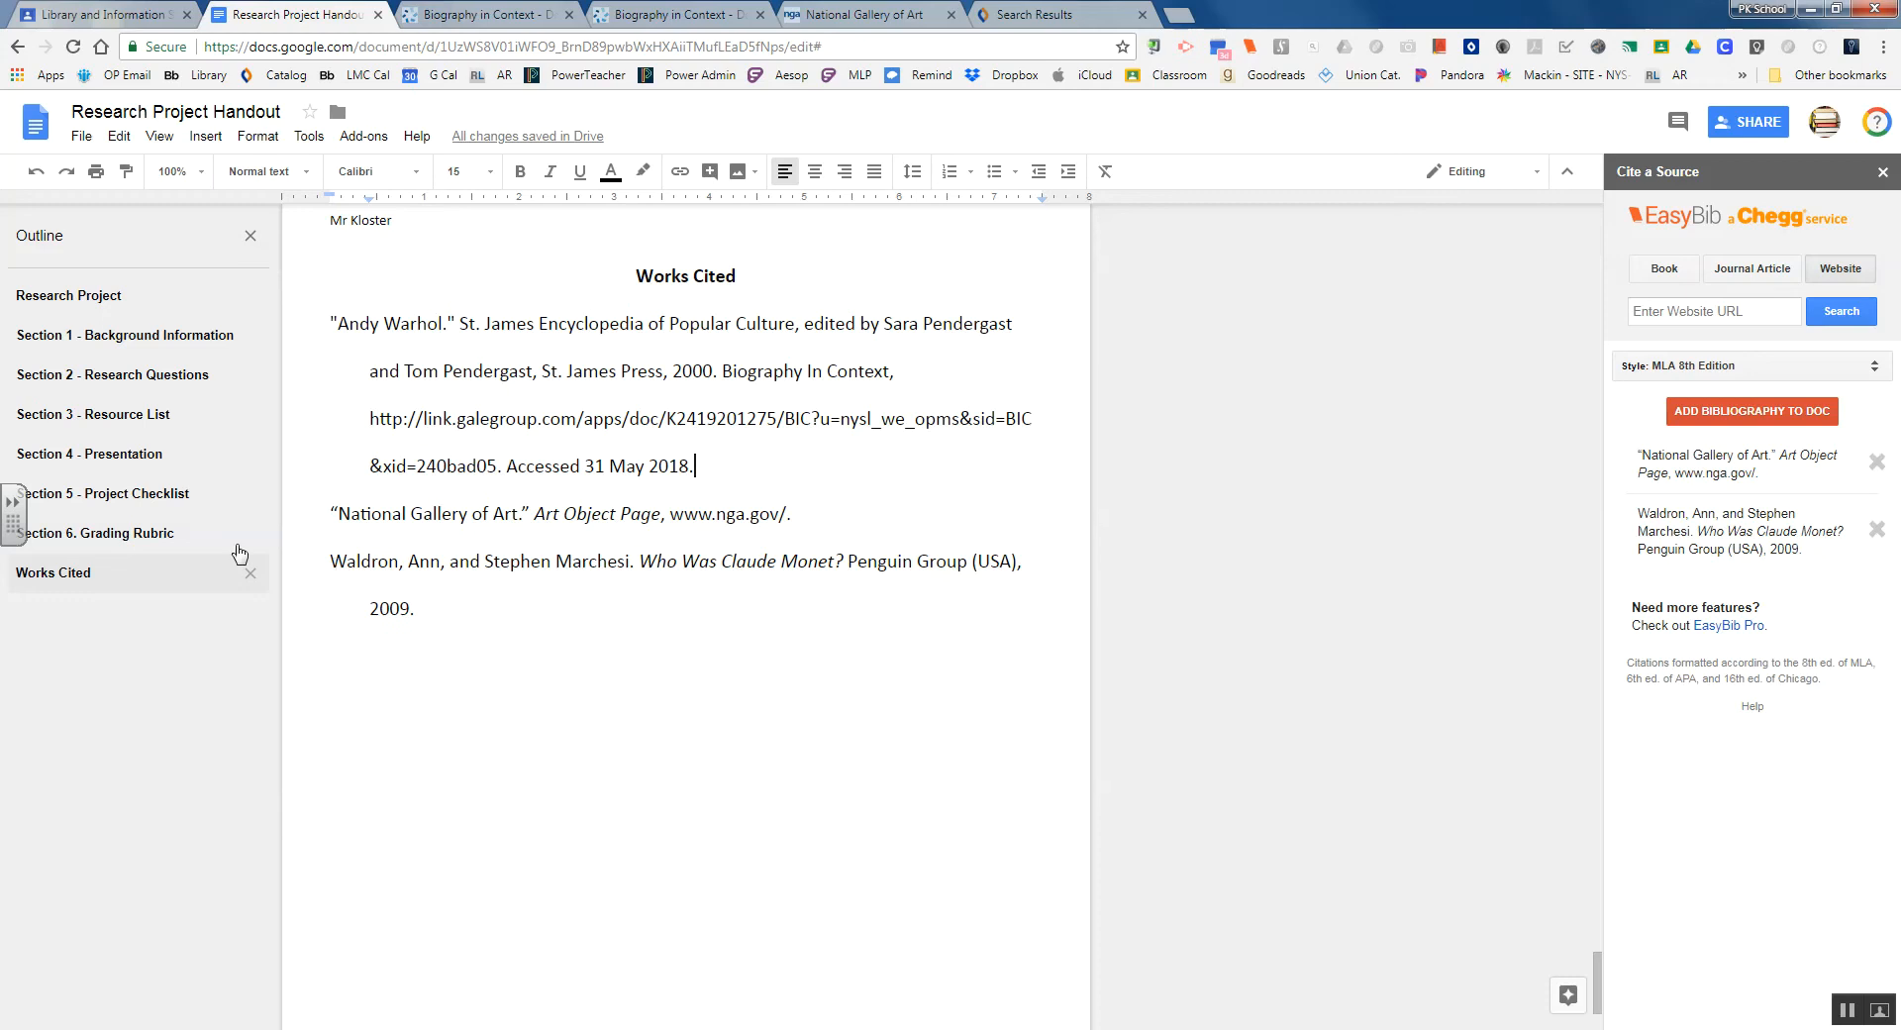
Select the Rembrandt citation (entry 3) in the Section 3 resource list, then switch to the Warhol article
{"action": "left_click", "coordinate": [110, 418]}
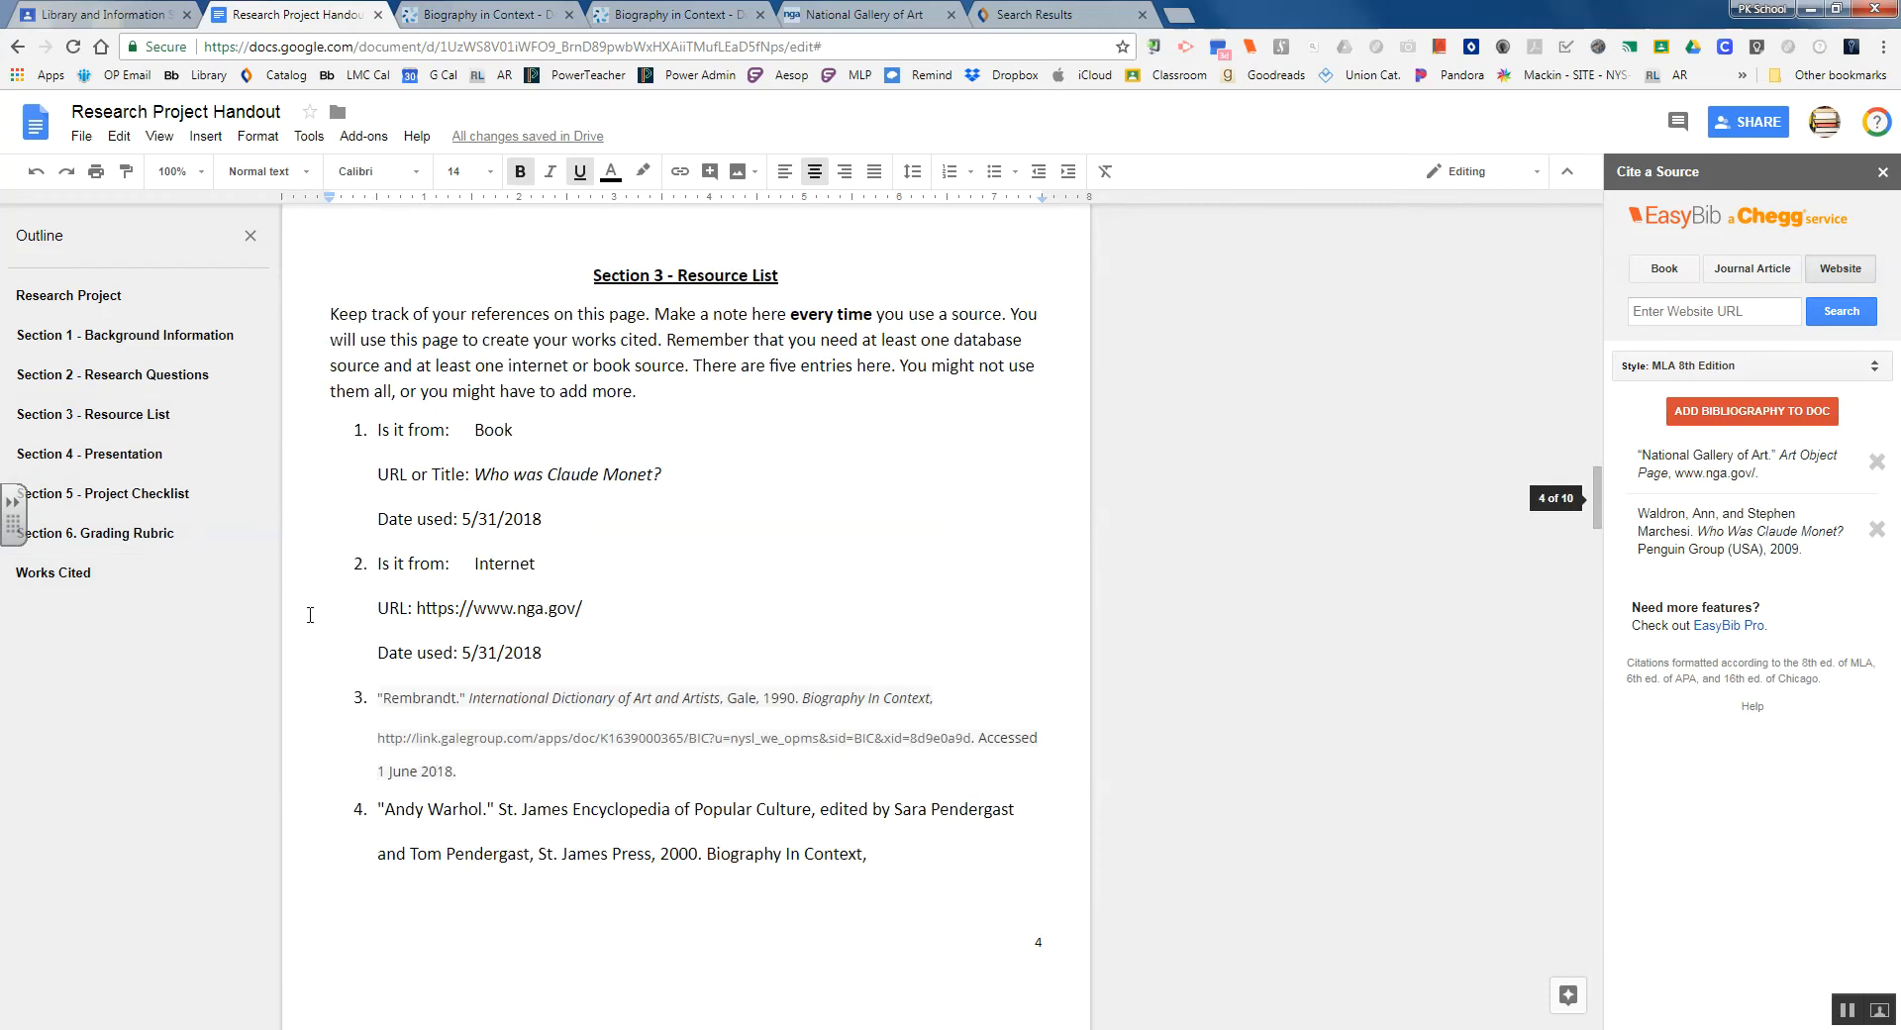
{"action": "triple_click", "coordinate": [463, 772]}
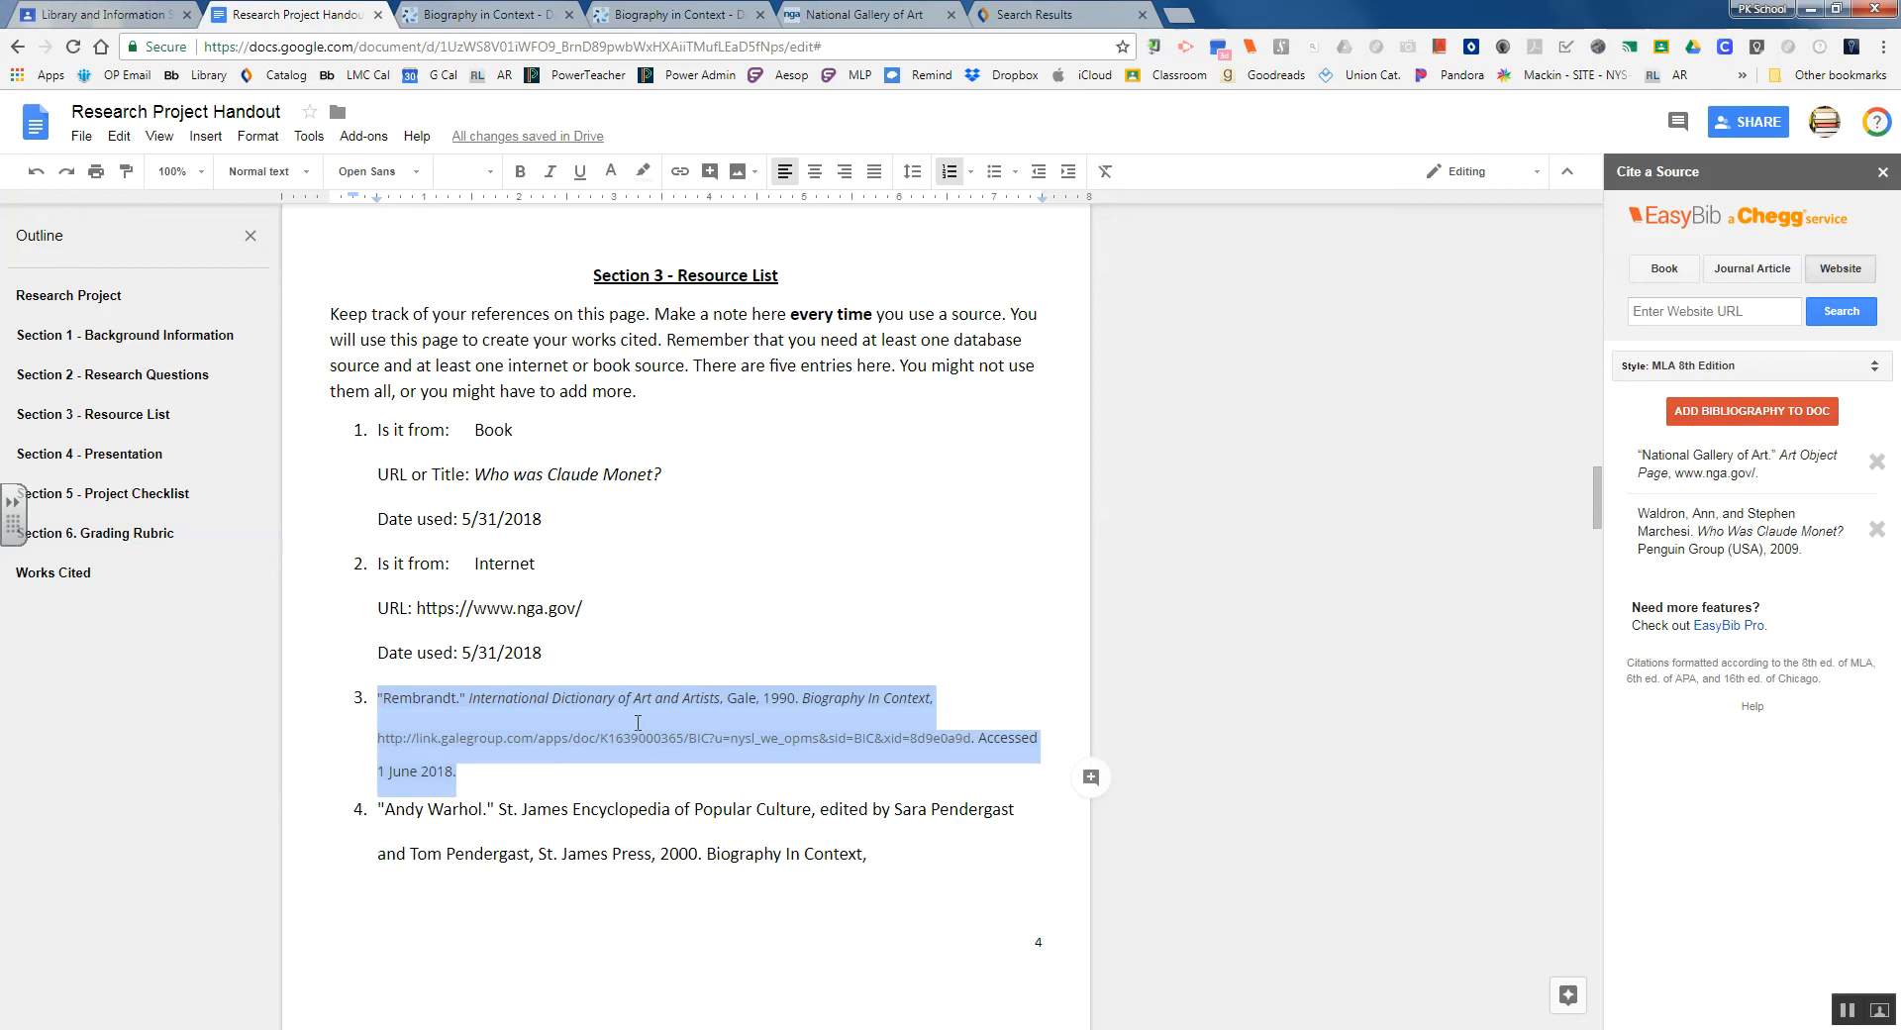
{"action": "left_click", "coordinate": [483, 14]}
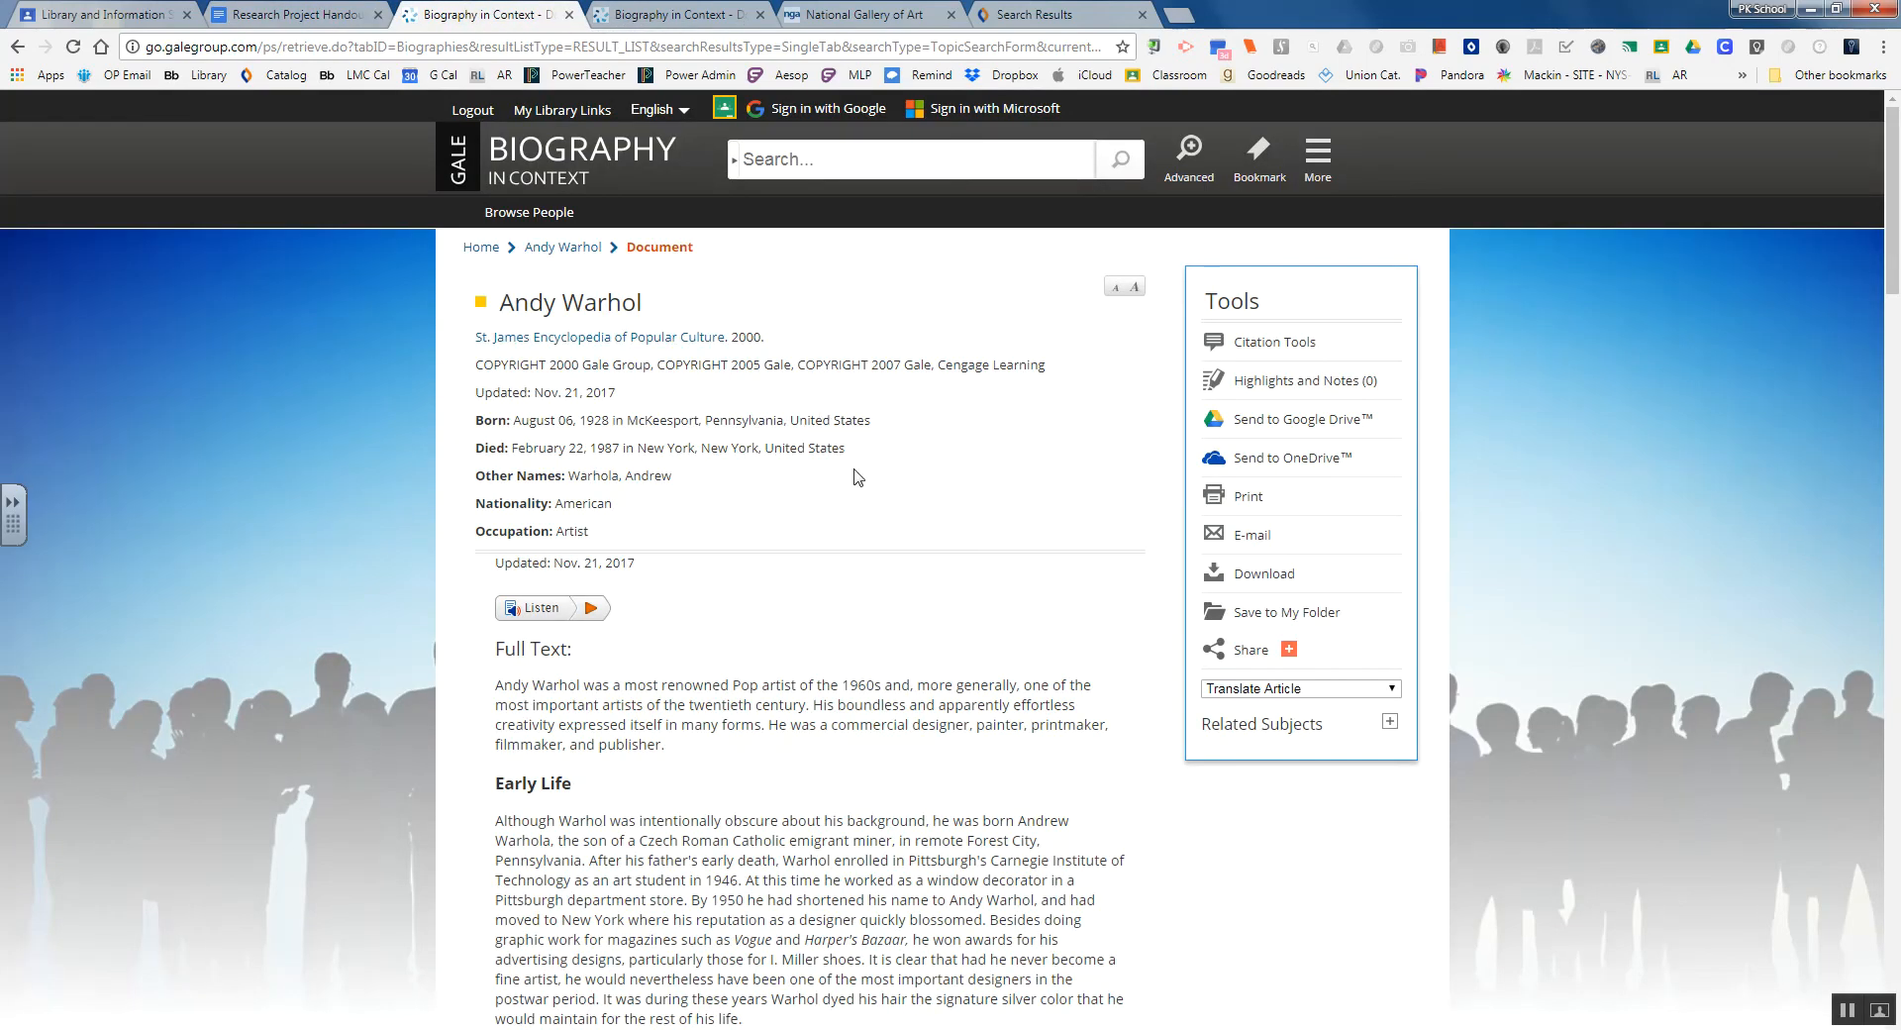
Review the Rembrandt article's MLA source citation and web address in Gale, then return to the handout
{"action": "scroll", "coordinate": [882, 475], "scroll_direction": "down", "scroll_amount": 1}
{"action": "scroll", "coordinate": [882, 475], "scroll_direction": "down", "scroll_amount": 20}
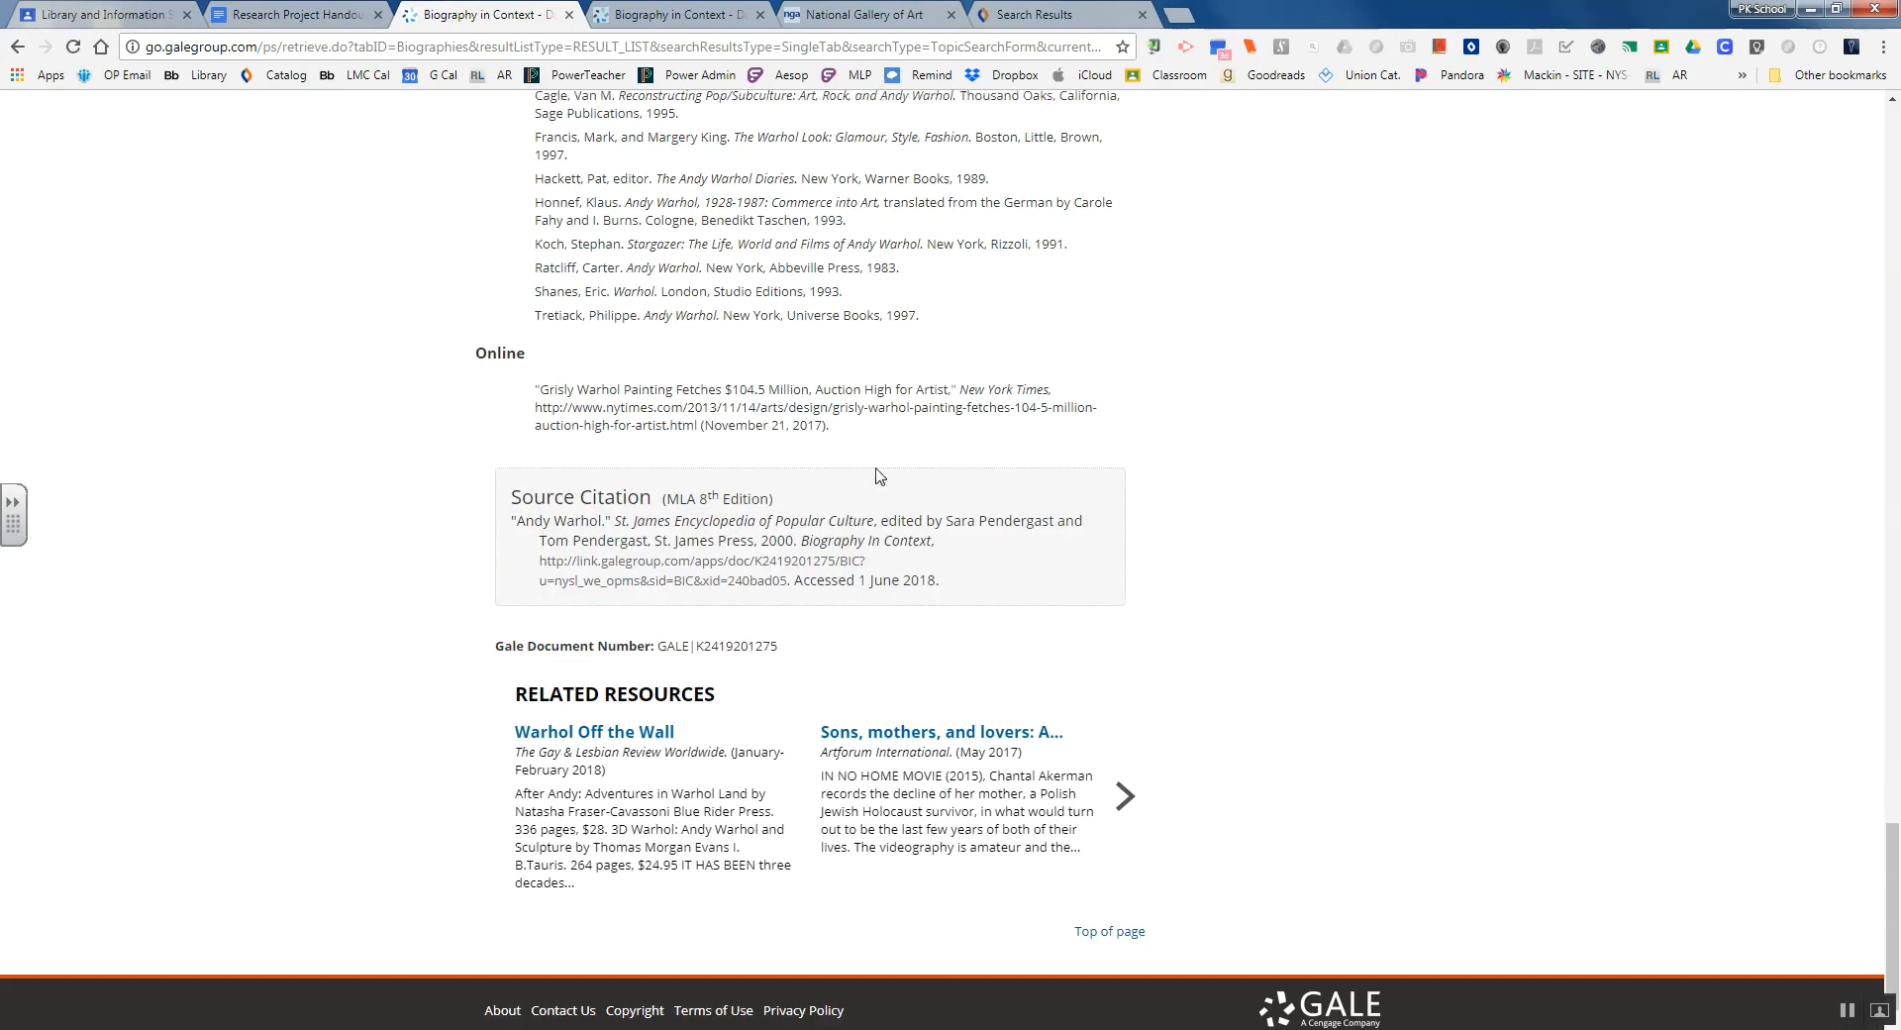
{"action": "left_click_drag", "start_coordinate": [941, 572], "coordinate": [509, 508]}
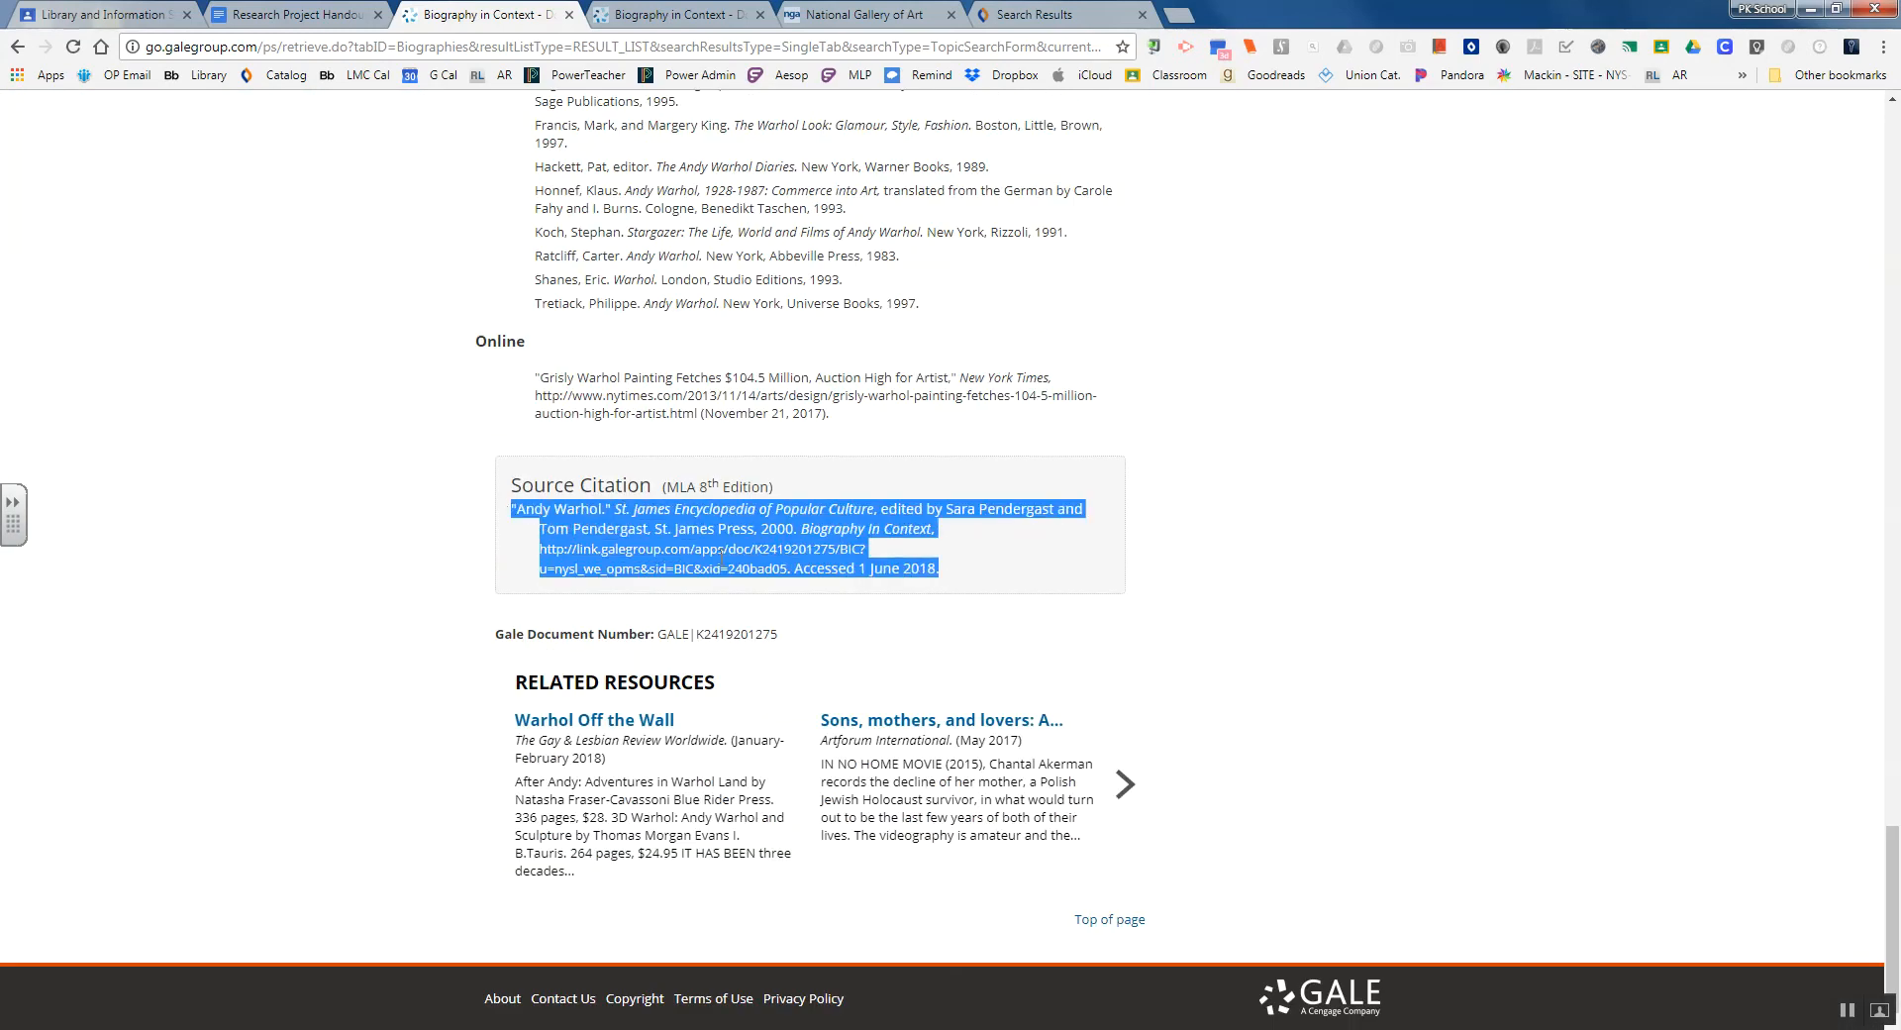
{"action": "left_click", "coordinate": [626, 47]}
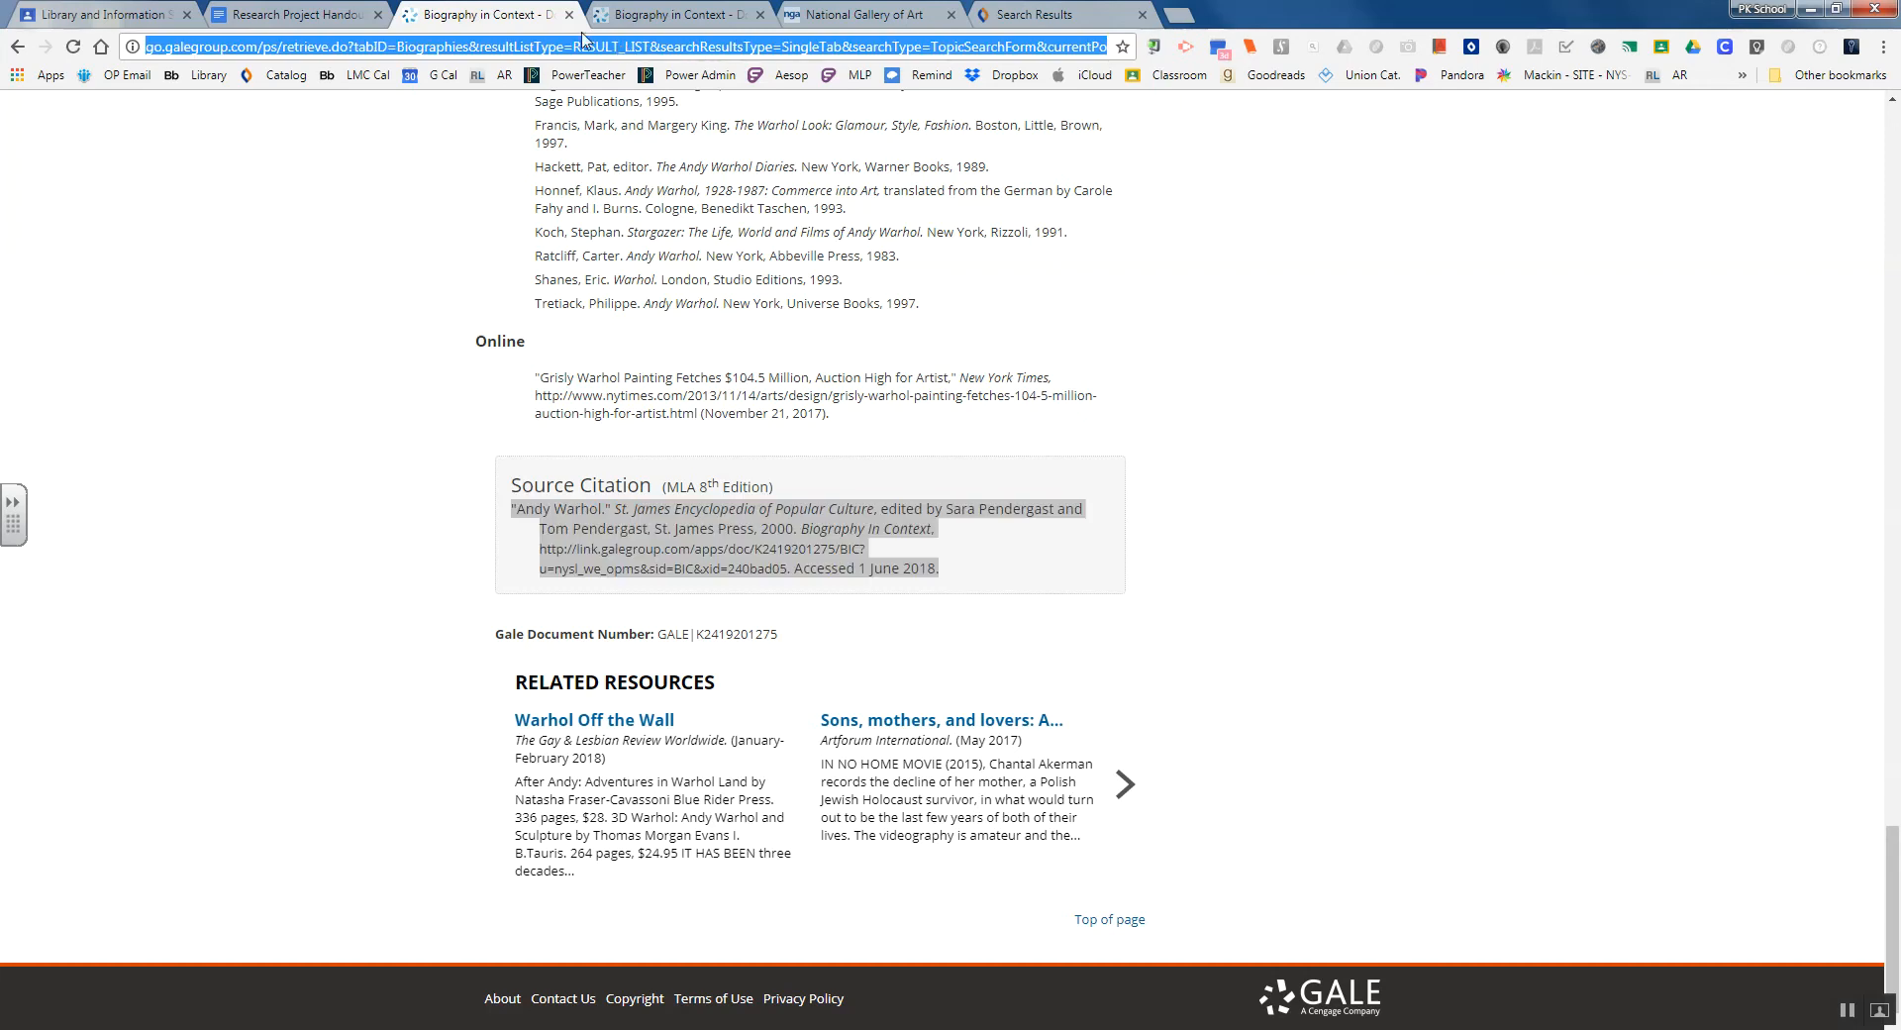
{"action": "left_click", "coordinate": [683, 20]}
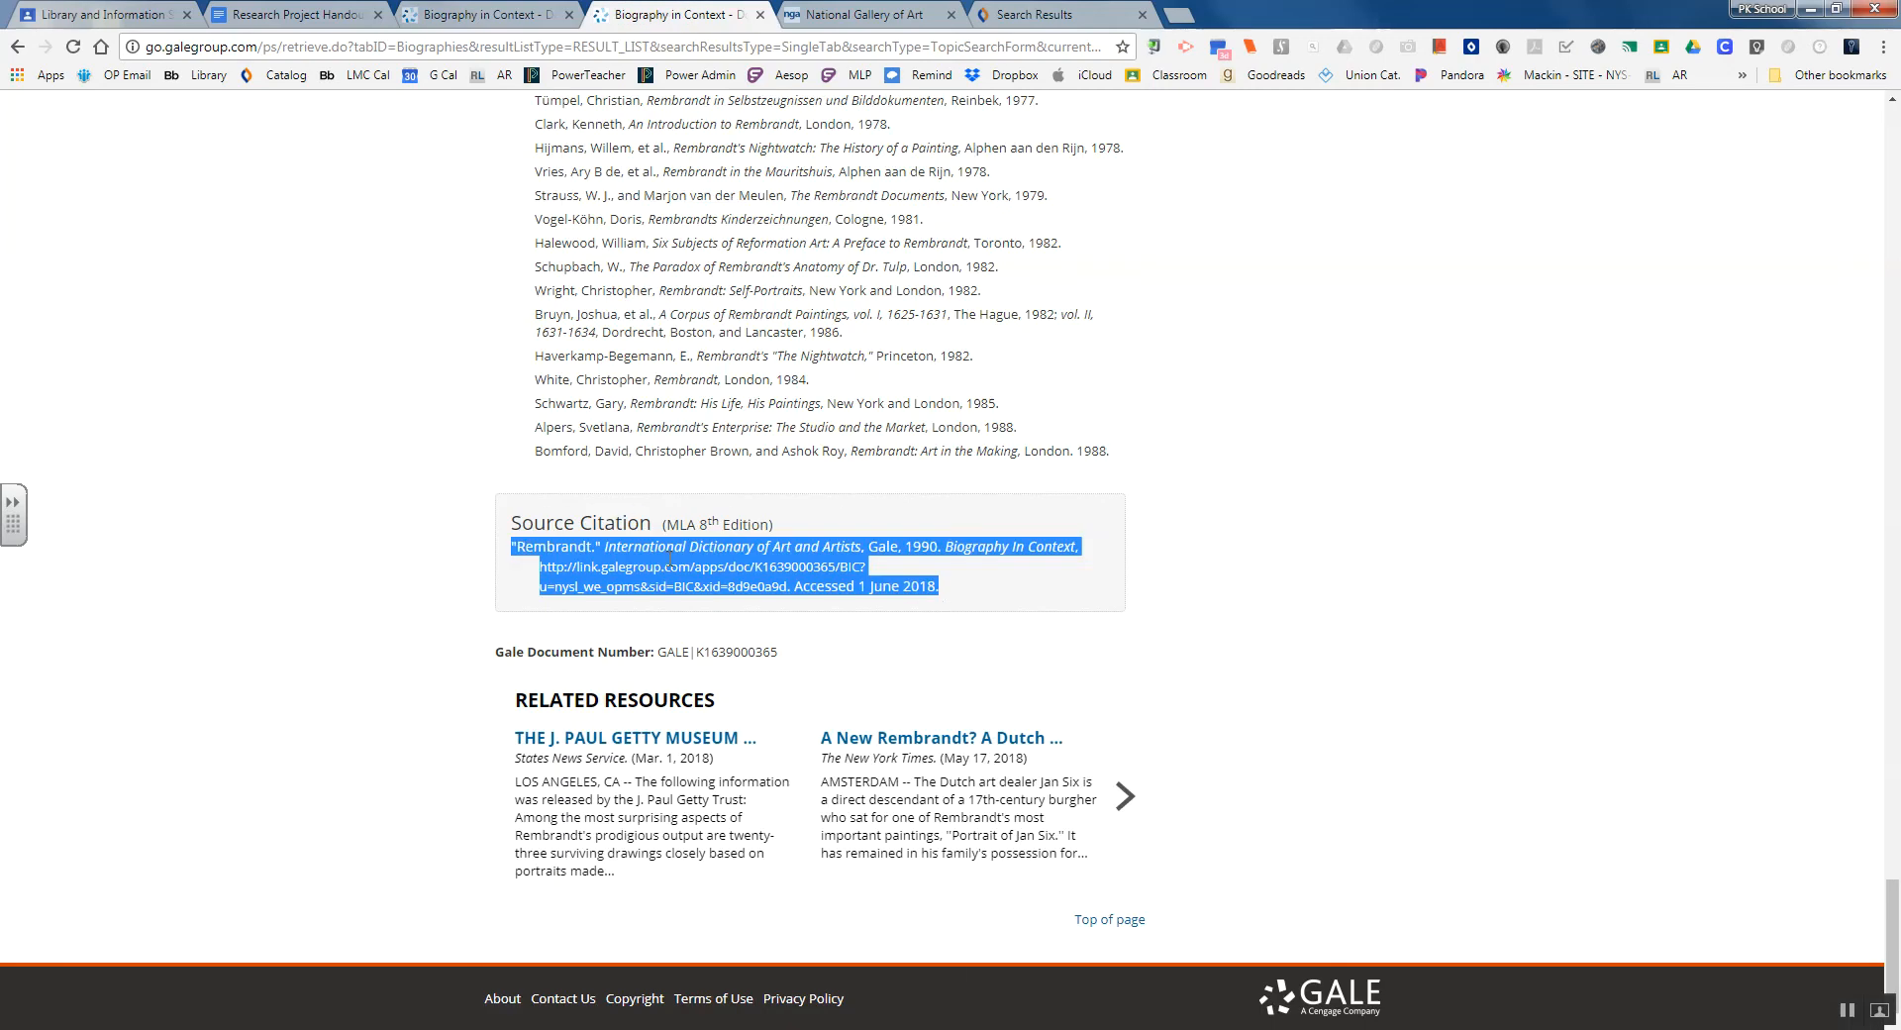
{"action": "left_click", "coordinate": [292, 14]}
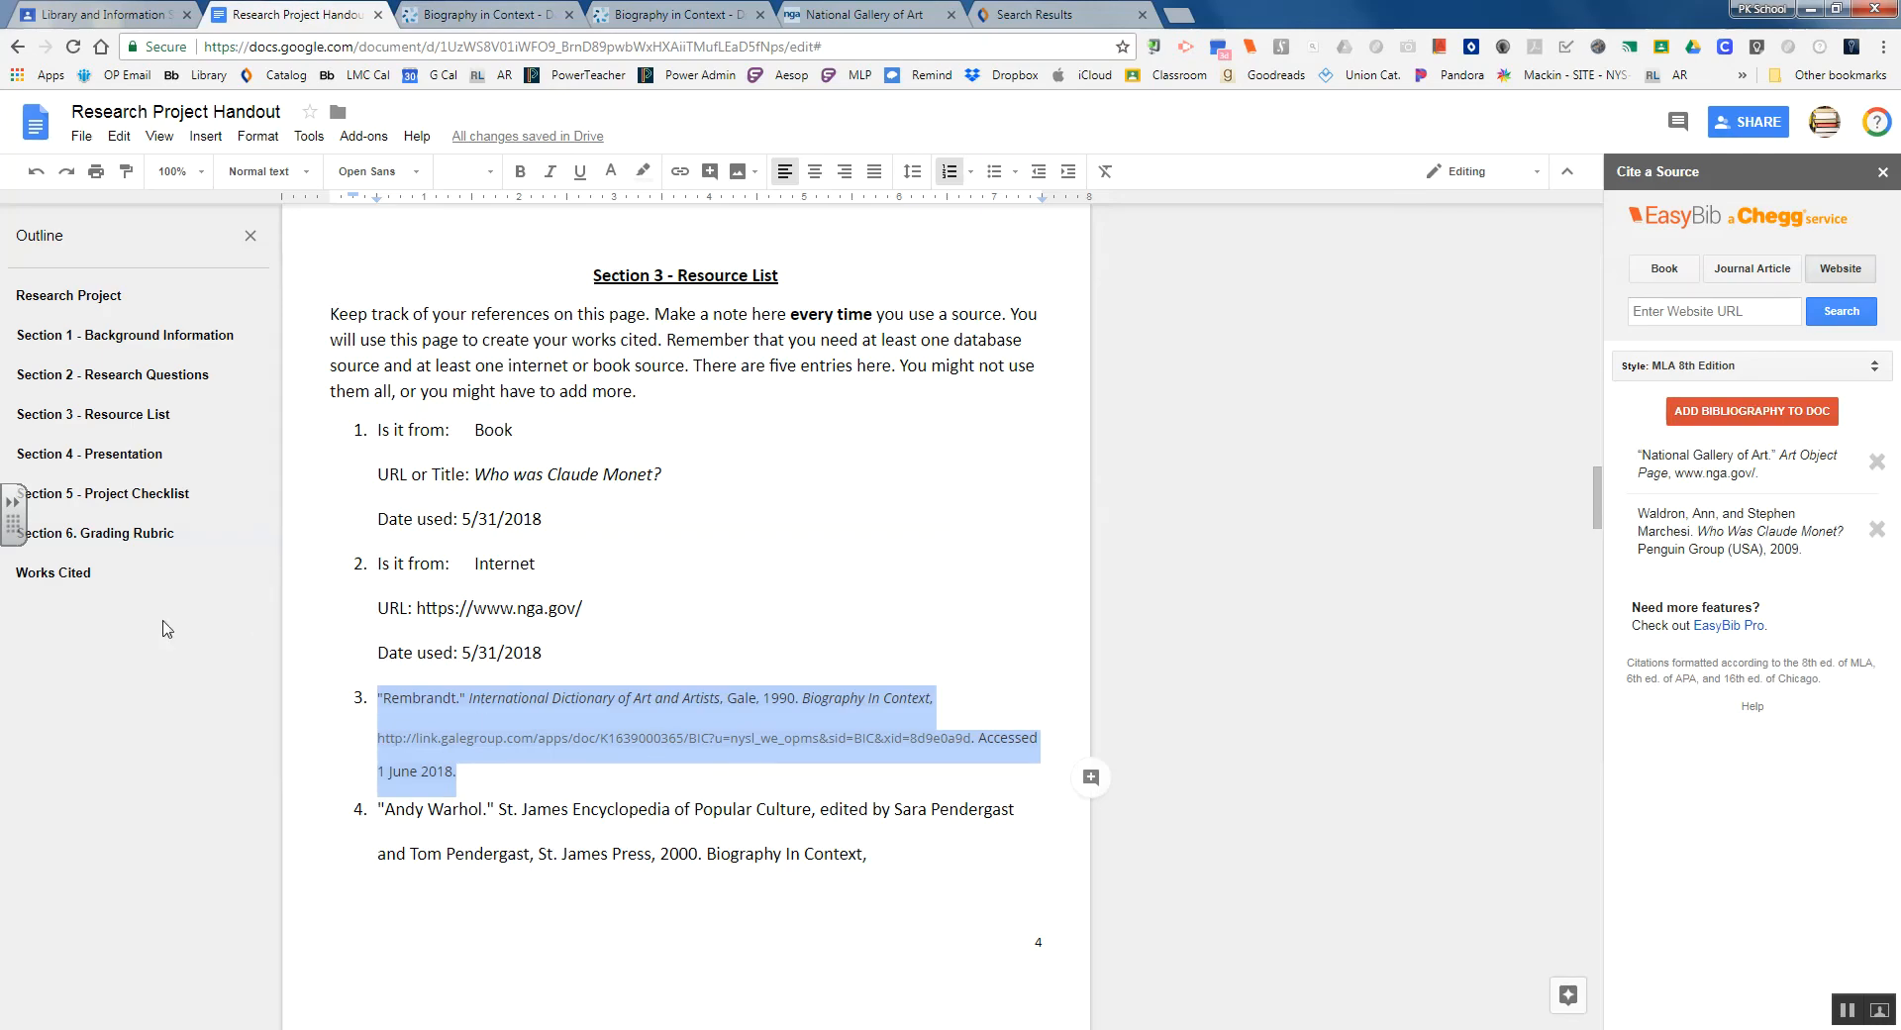
Copy the Rembrandt citation and paste it as plain text on a new line below the National Gallery of Art entry
{"action": "right_click", "coordinate": [501, 734]}
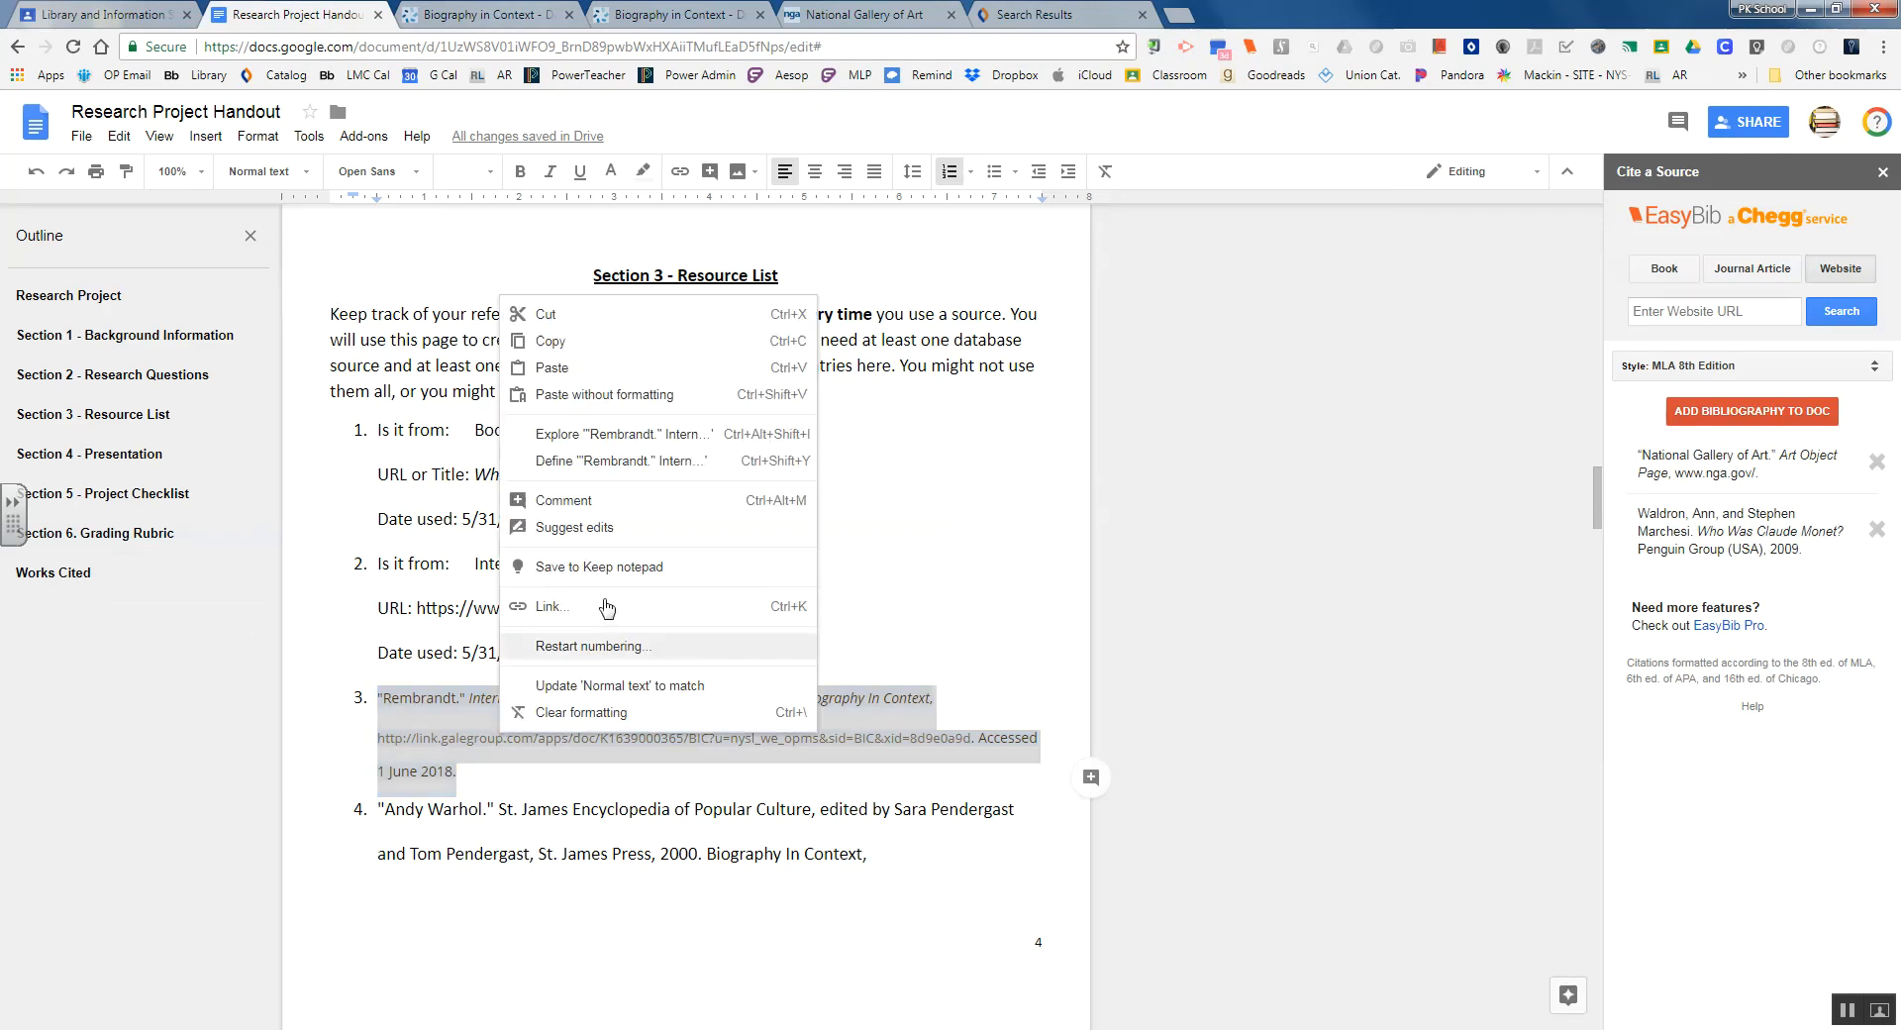
{"action": "left_click", "coordinate": [567, 348]}
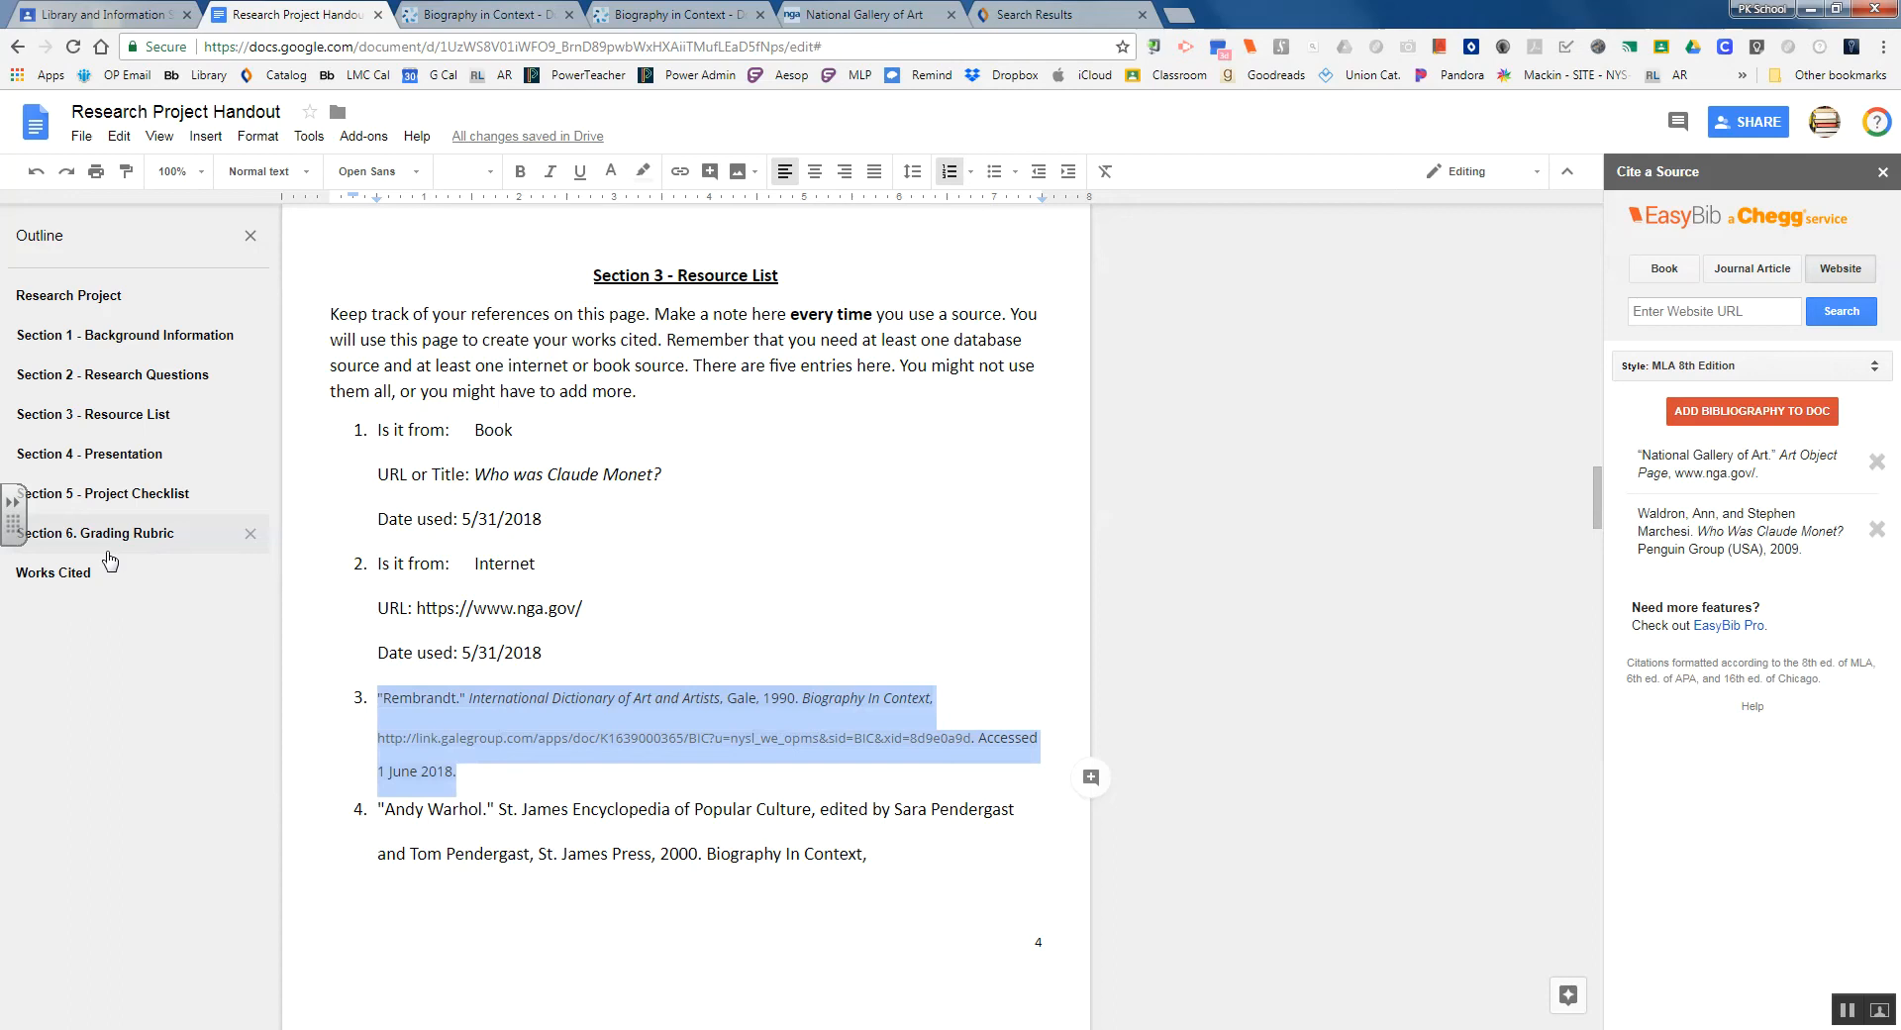
{"action": "left_click", "coordinate": [52, 572]}
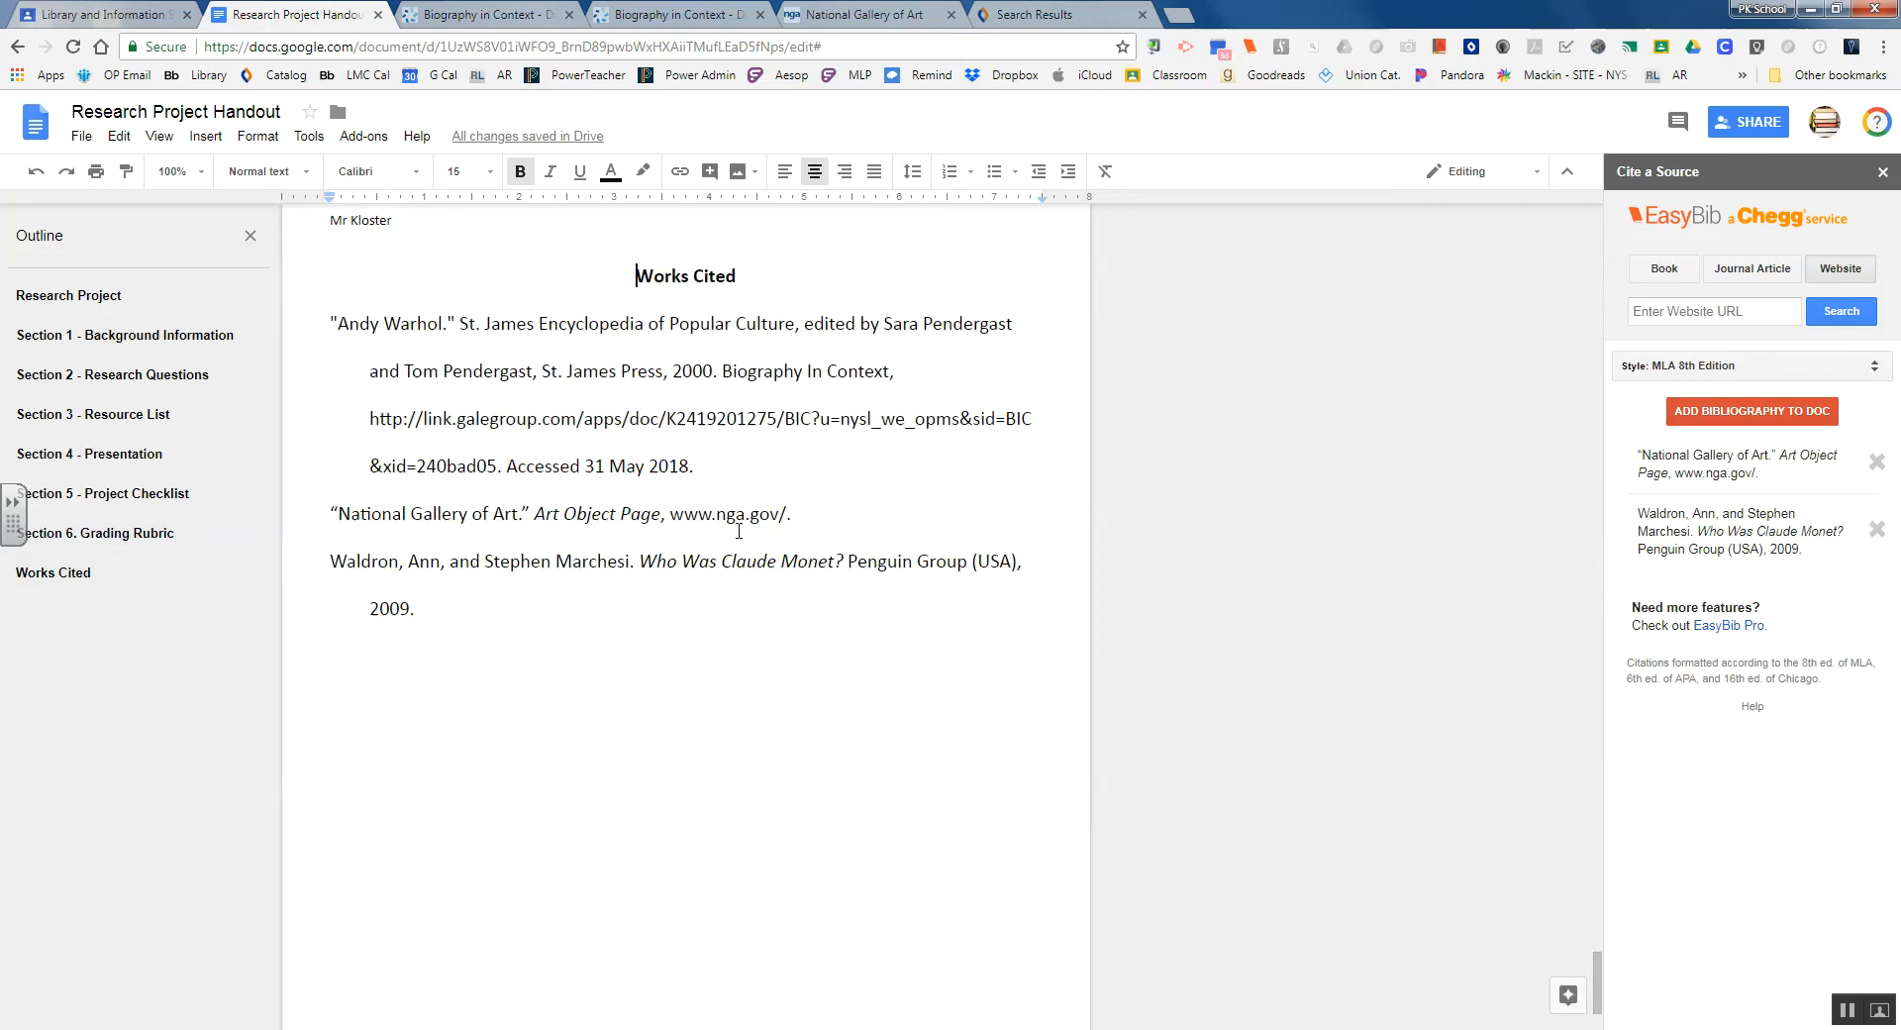
{"action": "left_click", "coordinate": [797, 514]}
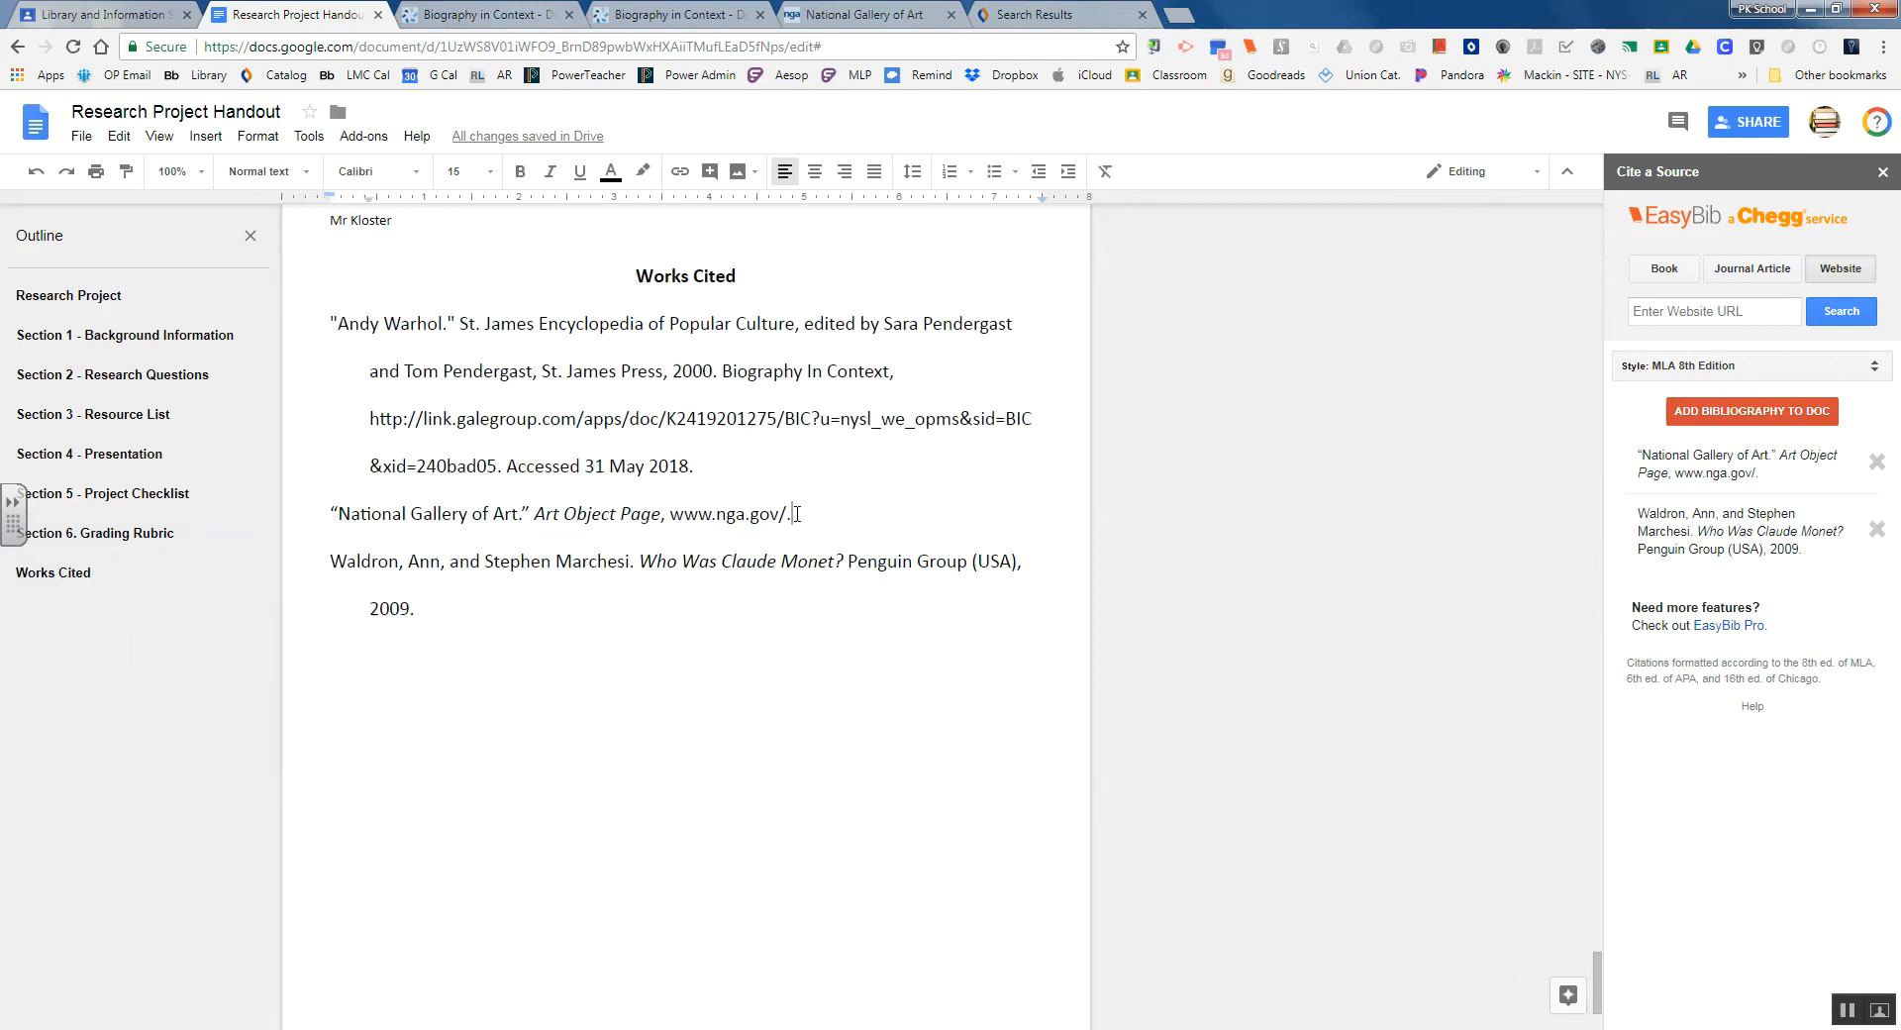
{"action": "key", "text": "Return"}
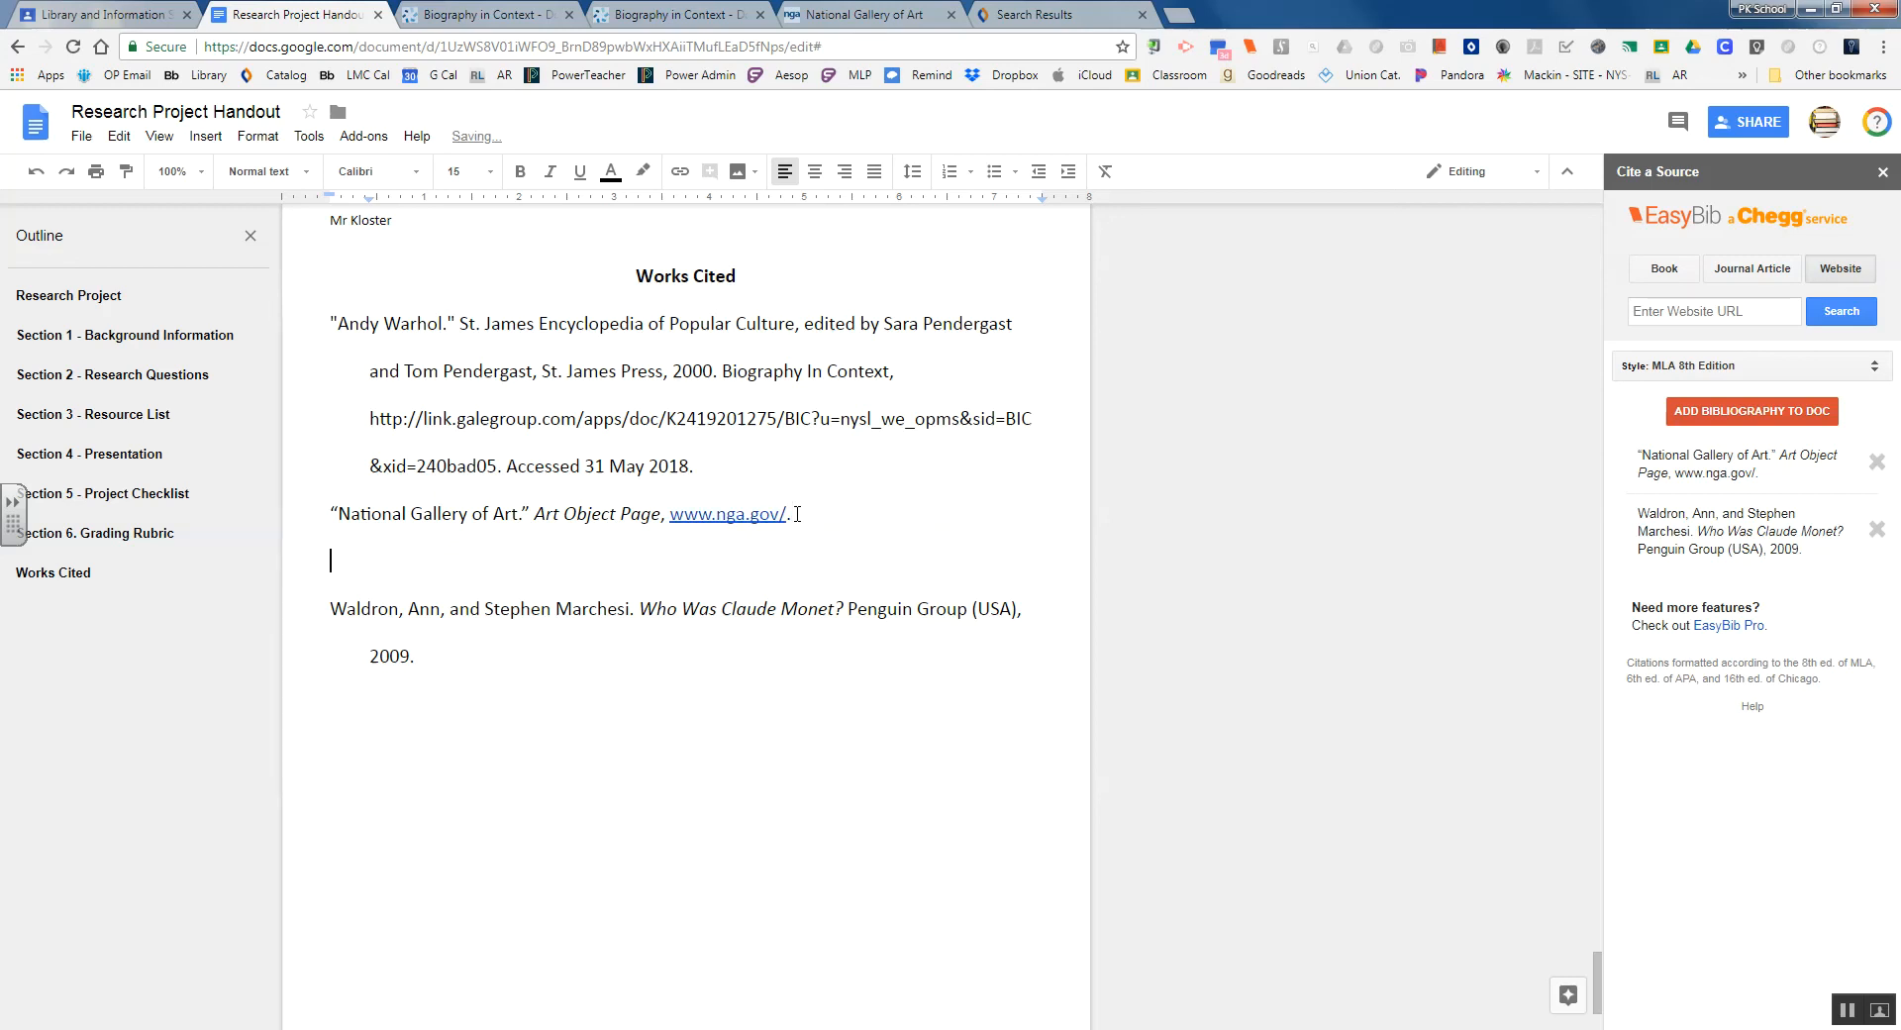
{"action": "right_click", "coordinate": [340, 555]}
{"action": "left_click", "coordinate": [410, 625]}
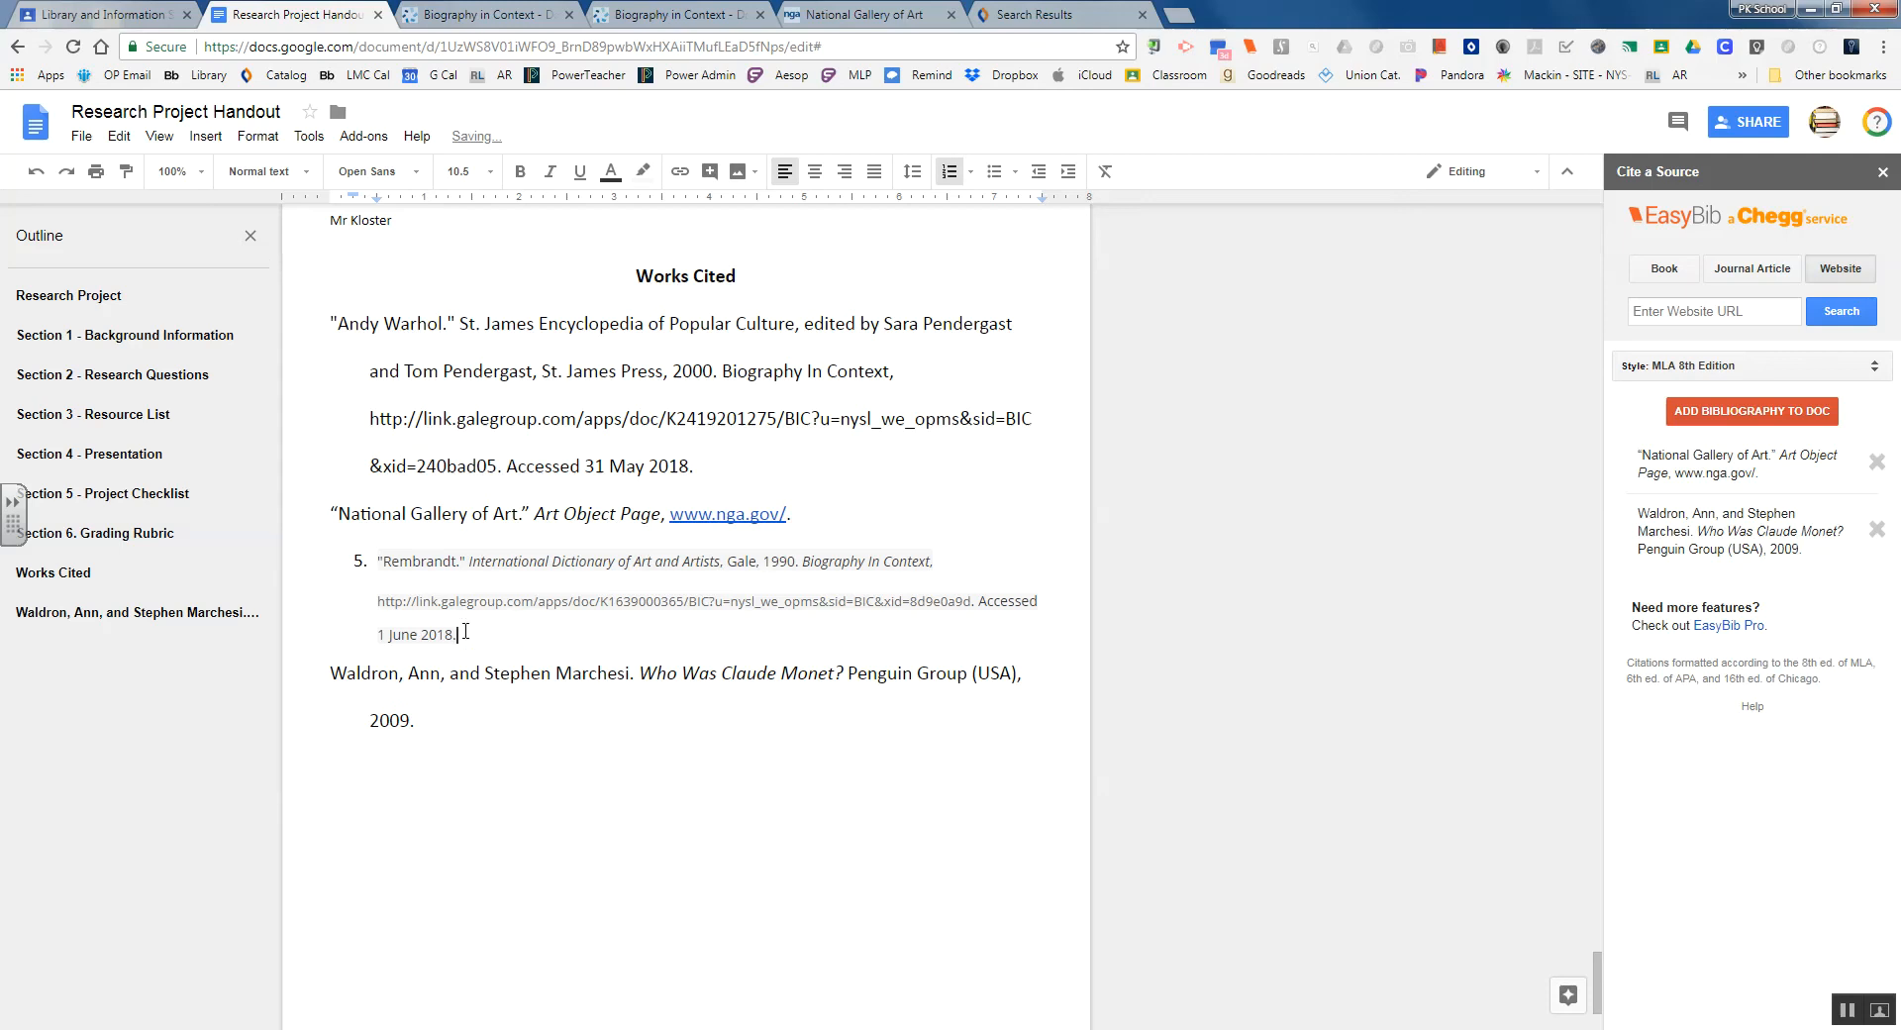
{"action": "key", "text": "ctrl+z"}
{"action": "right_click", "coordinate": [375, 563]}
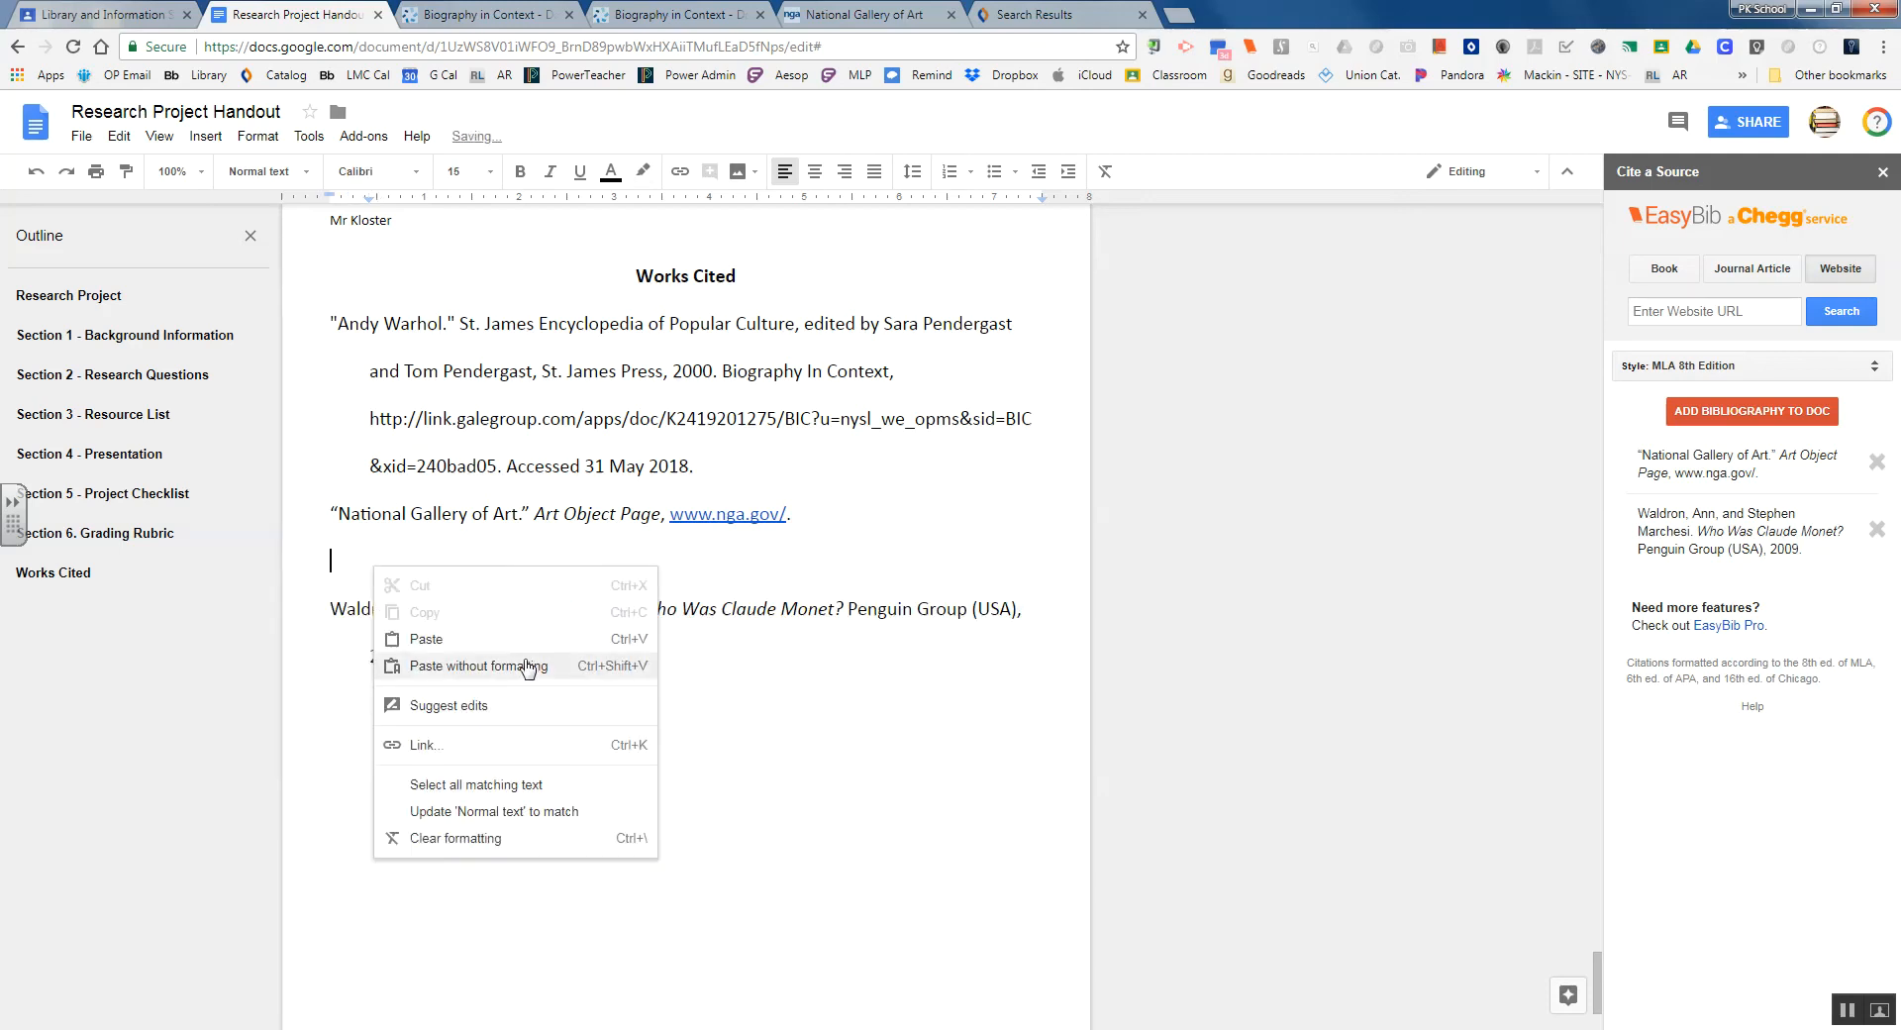
{"action": "left_click", "coordinate": [464, 669]}
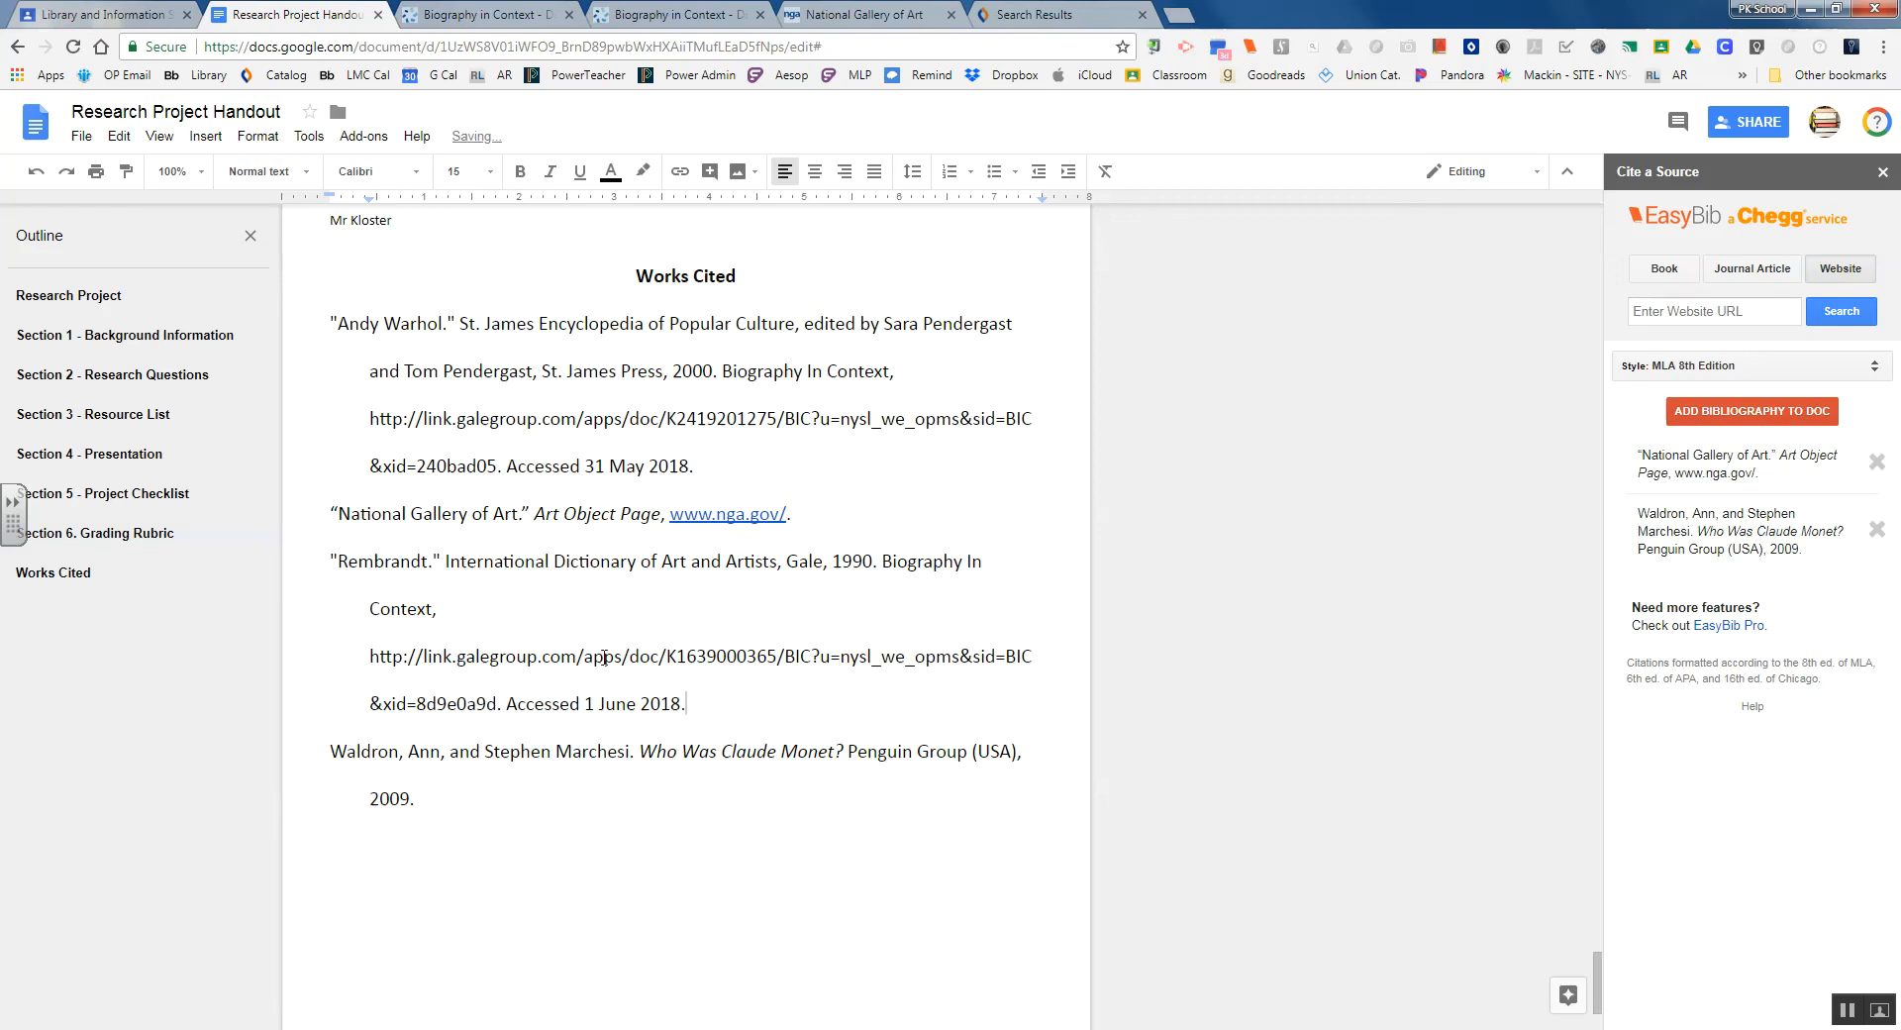
{"action": "left_click", "coordinate": [113, 416]}
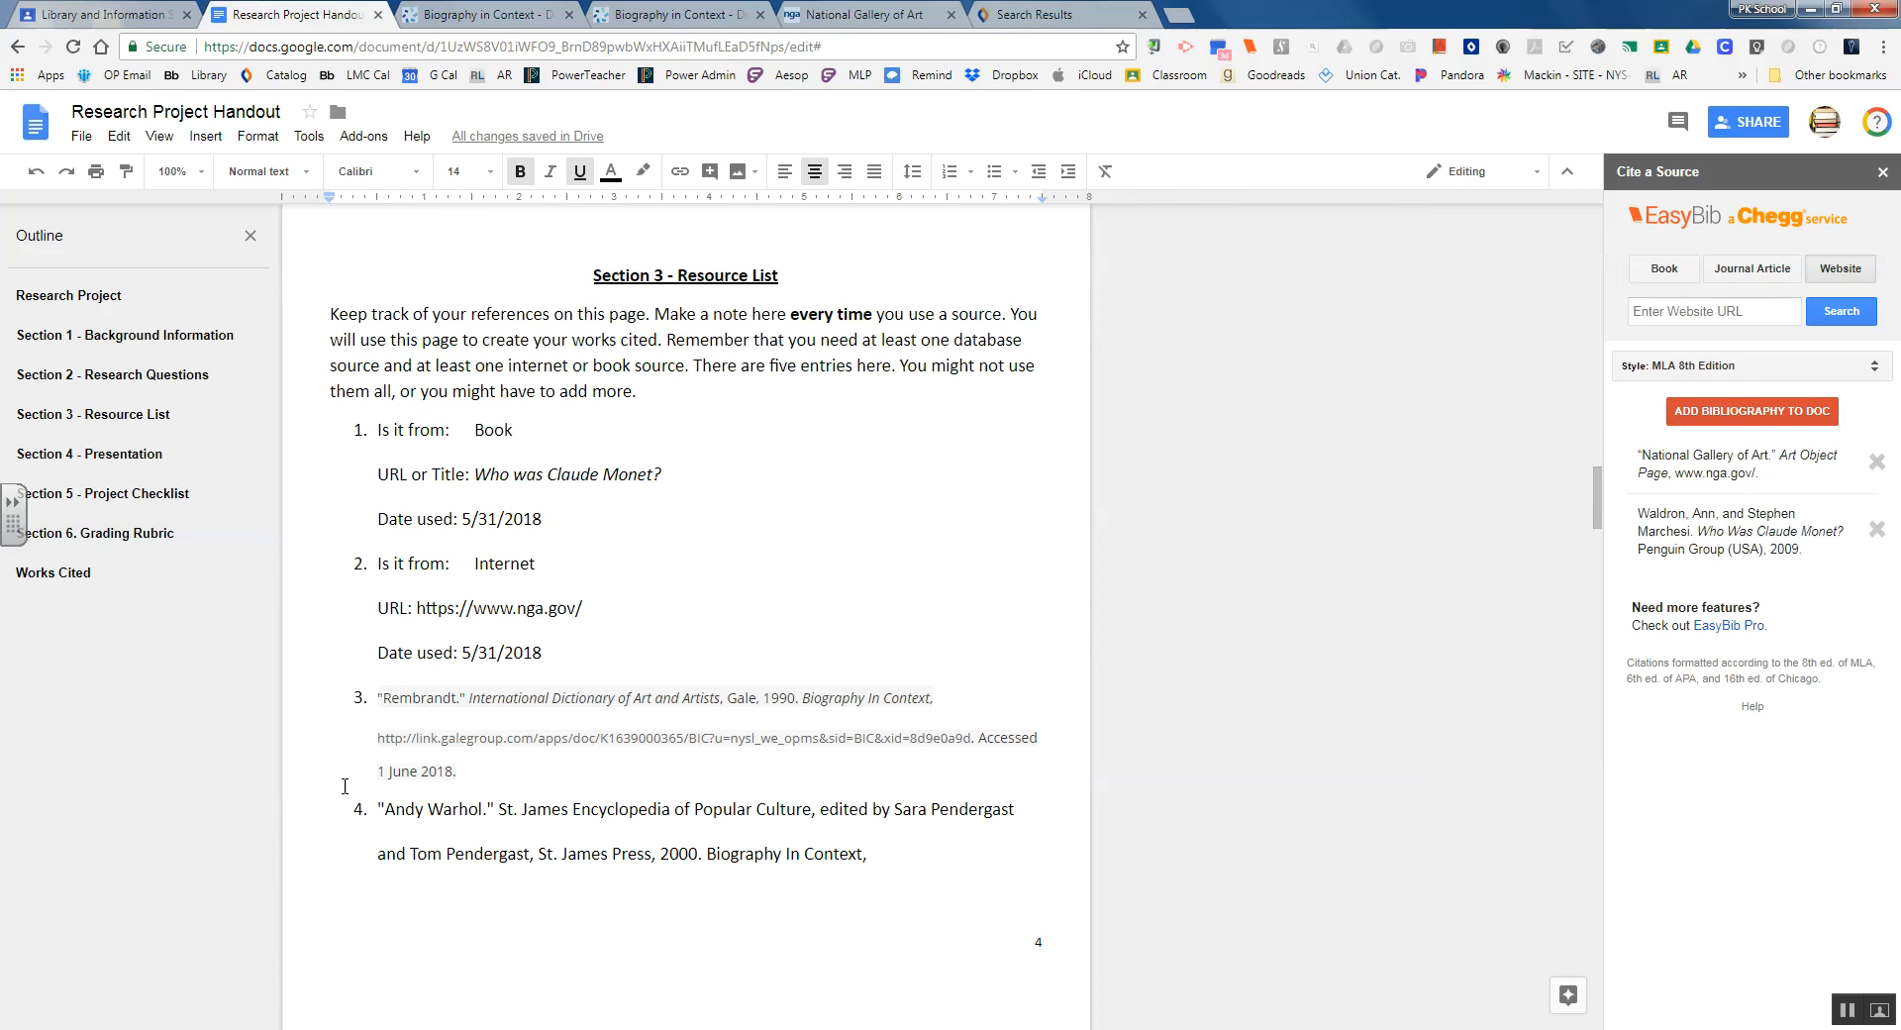
Insert the EasyBib bibliography into Works Cited, leaving the National Gallery of Art and Who Was Claude Monet? entries
{"action": "left_click", "coordinate": [62, 572]}
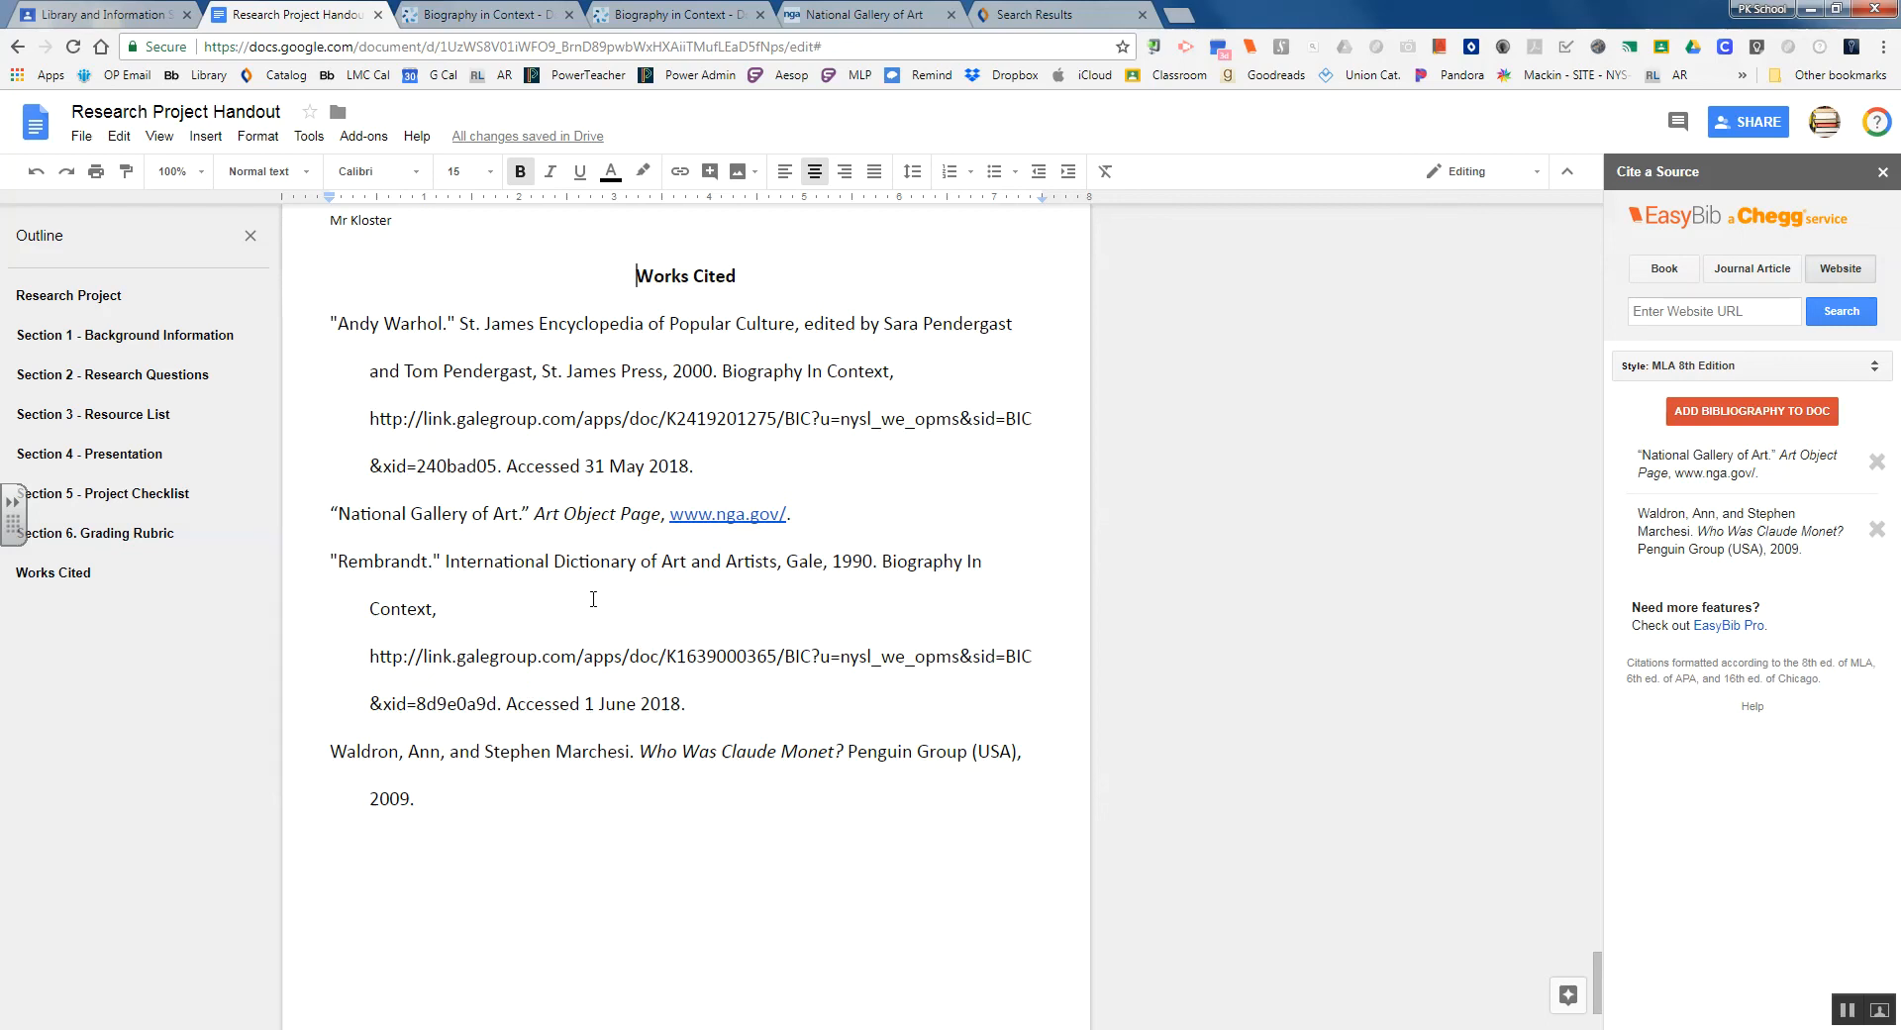
{"action": "left_click", "coordinate": [339, 325]}
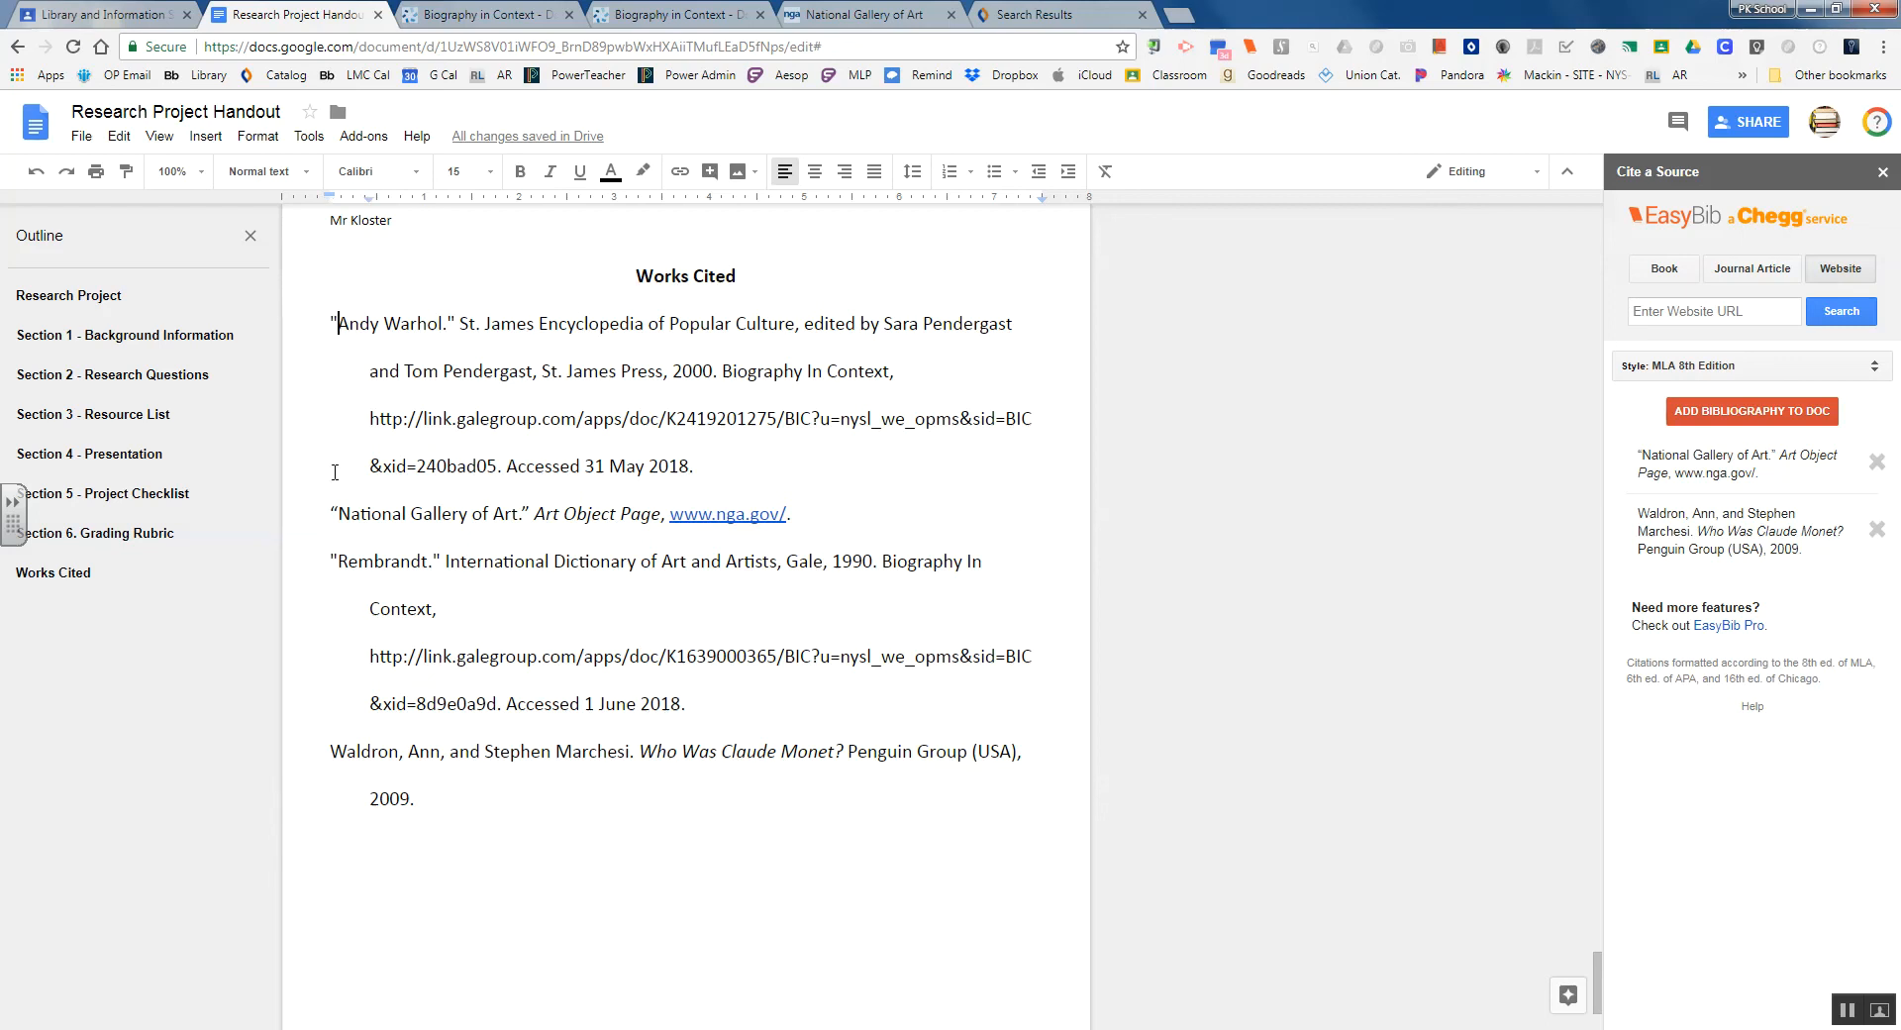
{"action": "left_click", "coordinate": [339, 512]}
{"action": "type", "text": "The"}
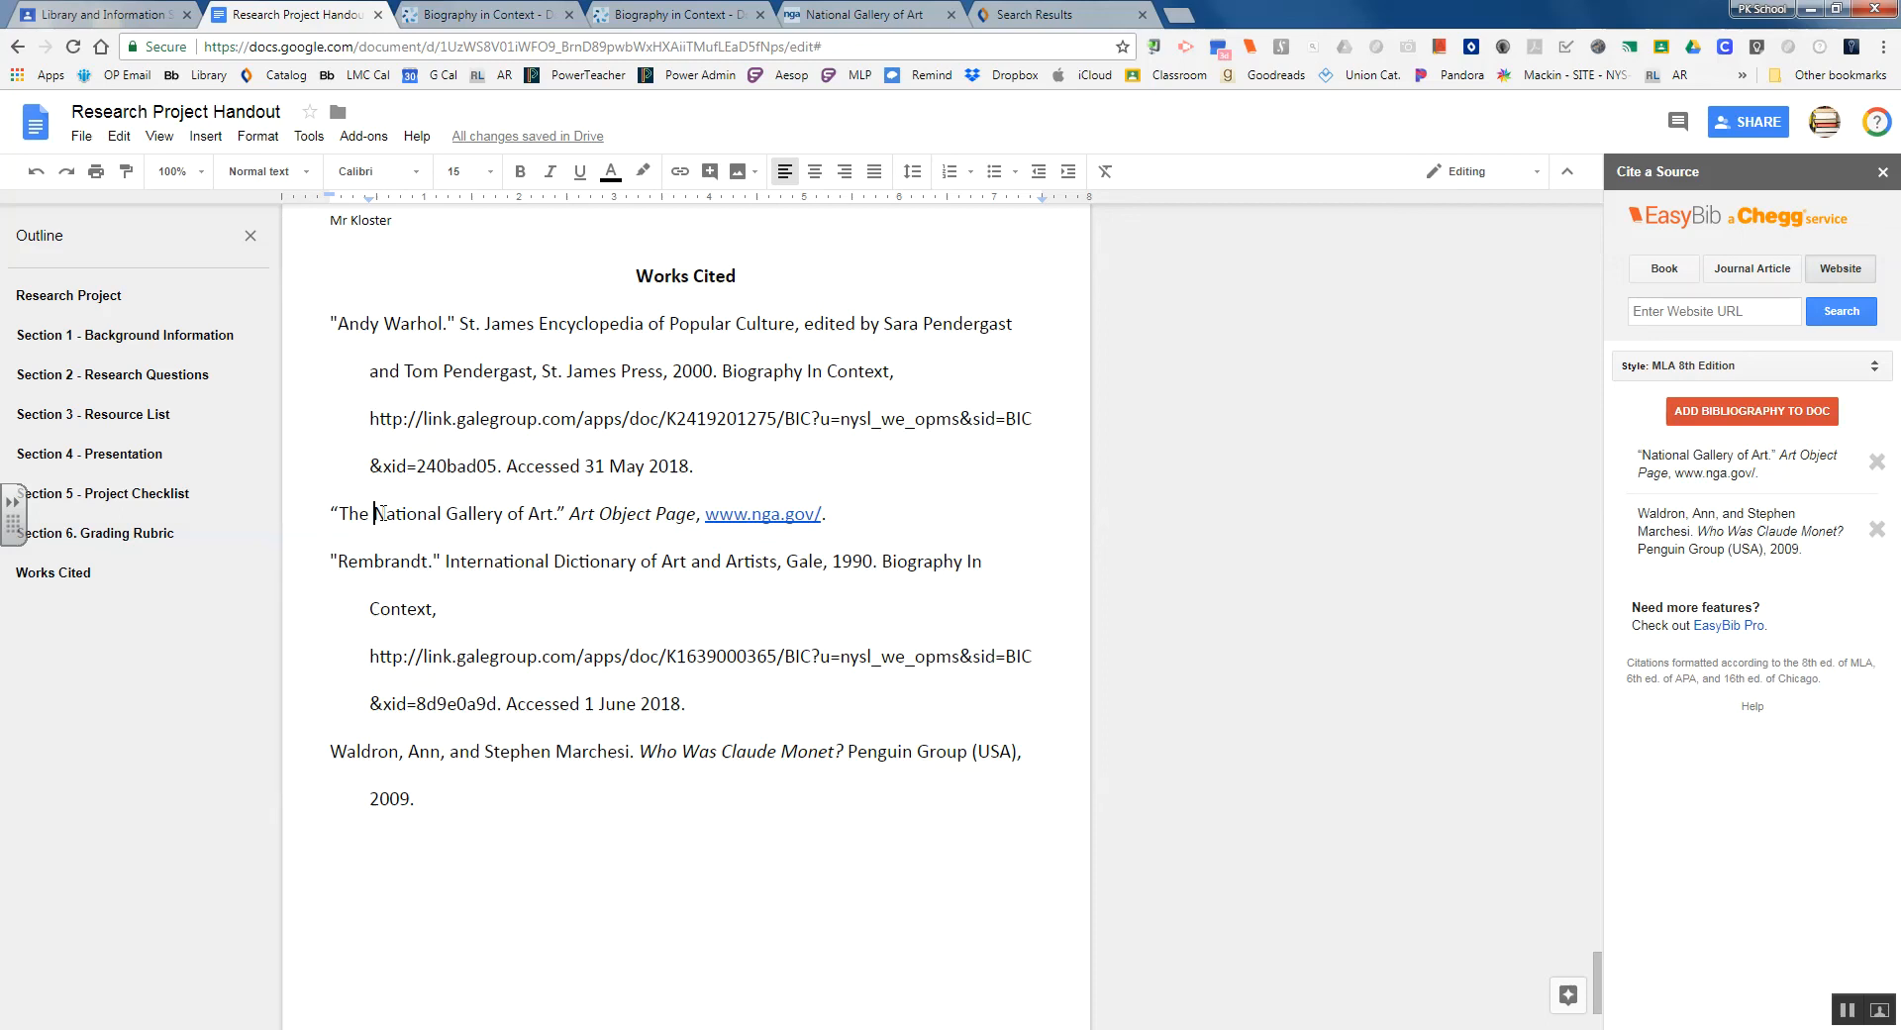
{"action": "key", "text": "BackSpace"}
{"action": "key", "text": "BackSpace"}
{"action": "key", "text": "BackSpace"}
{"action": "key", "text": "BackSpace"}
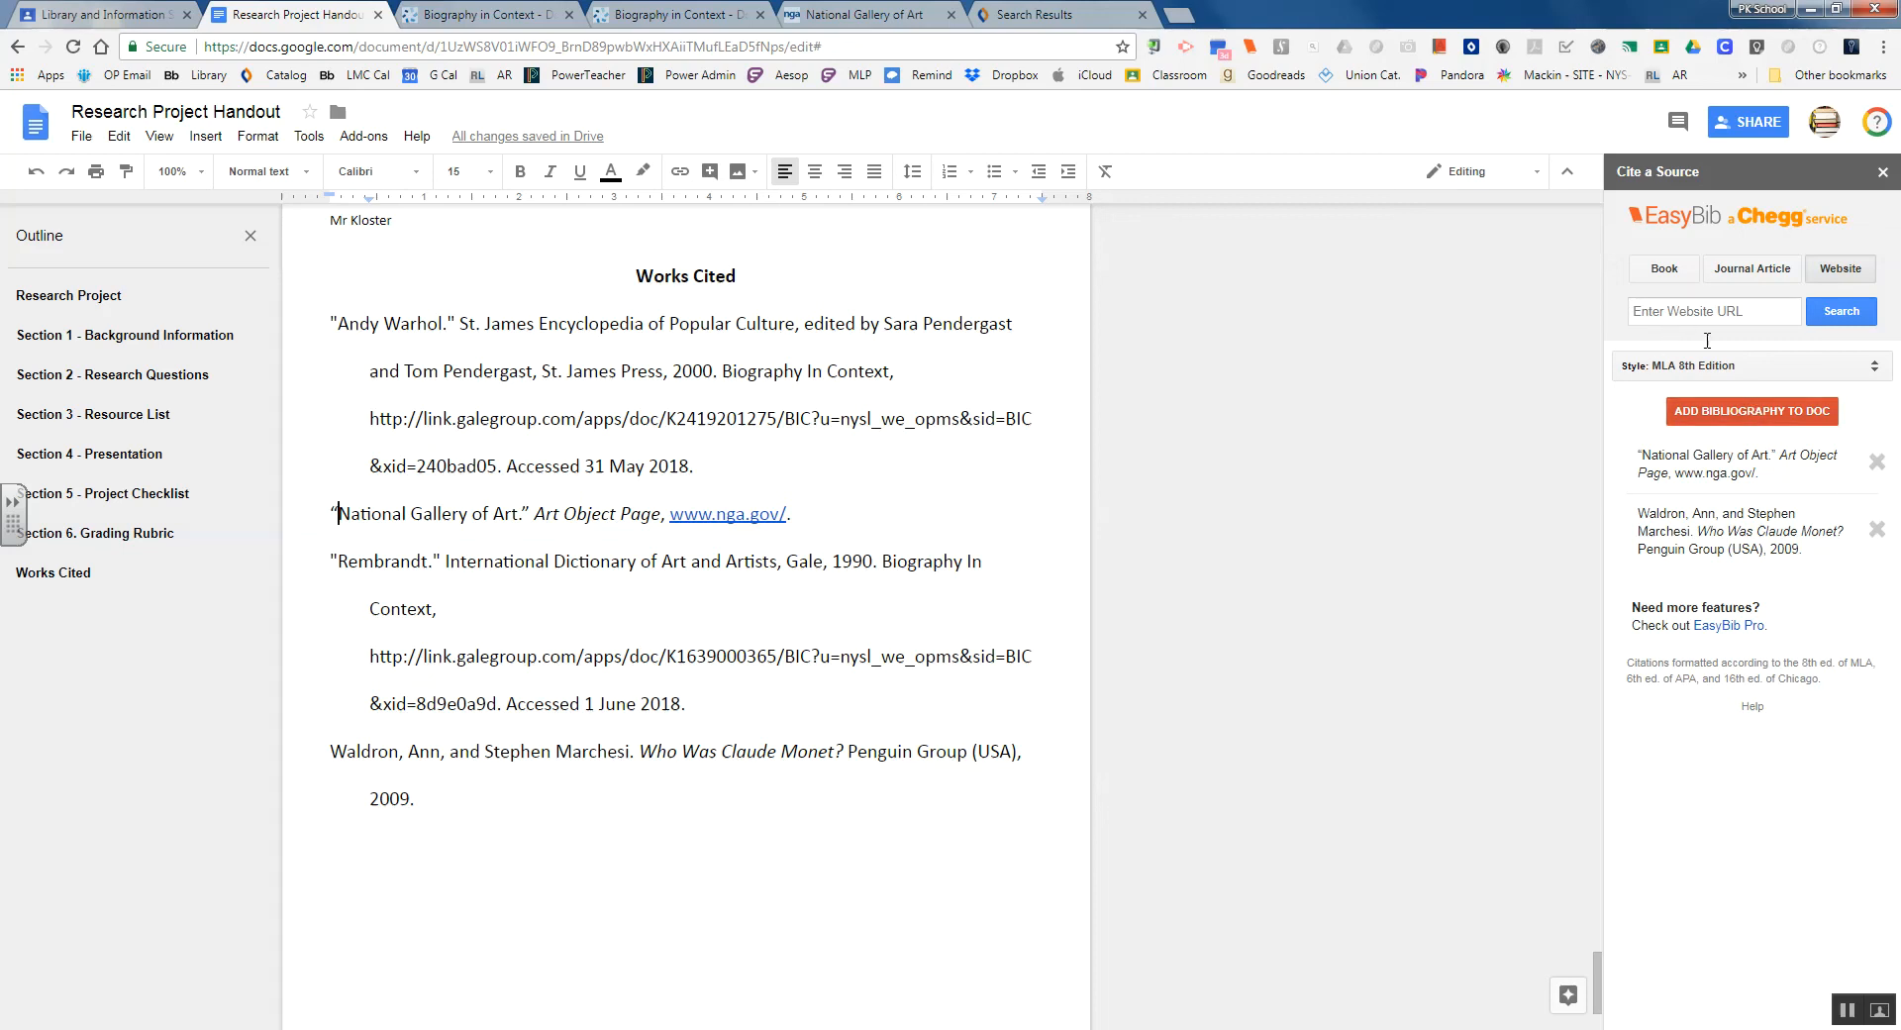
{"action": "left_click", "coordinate": [1739, 420]}
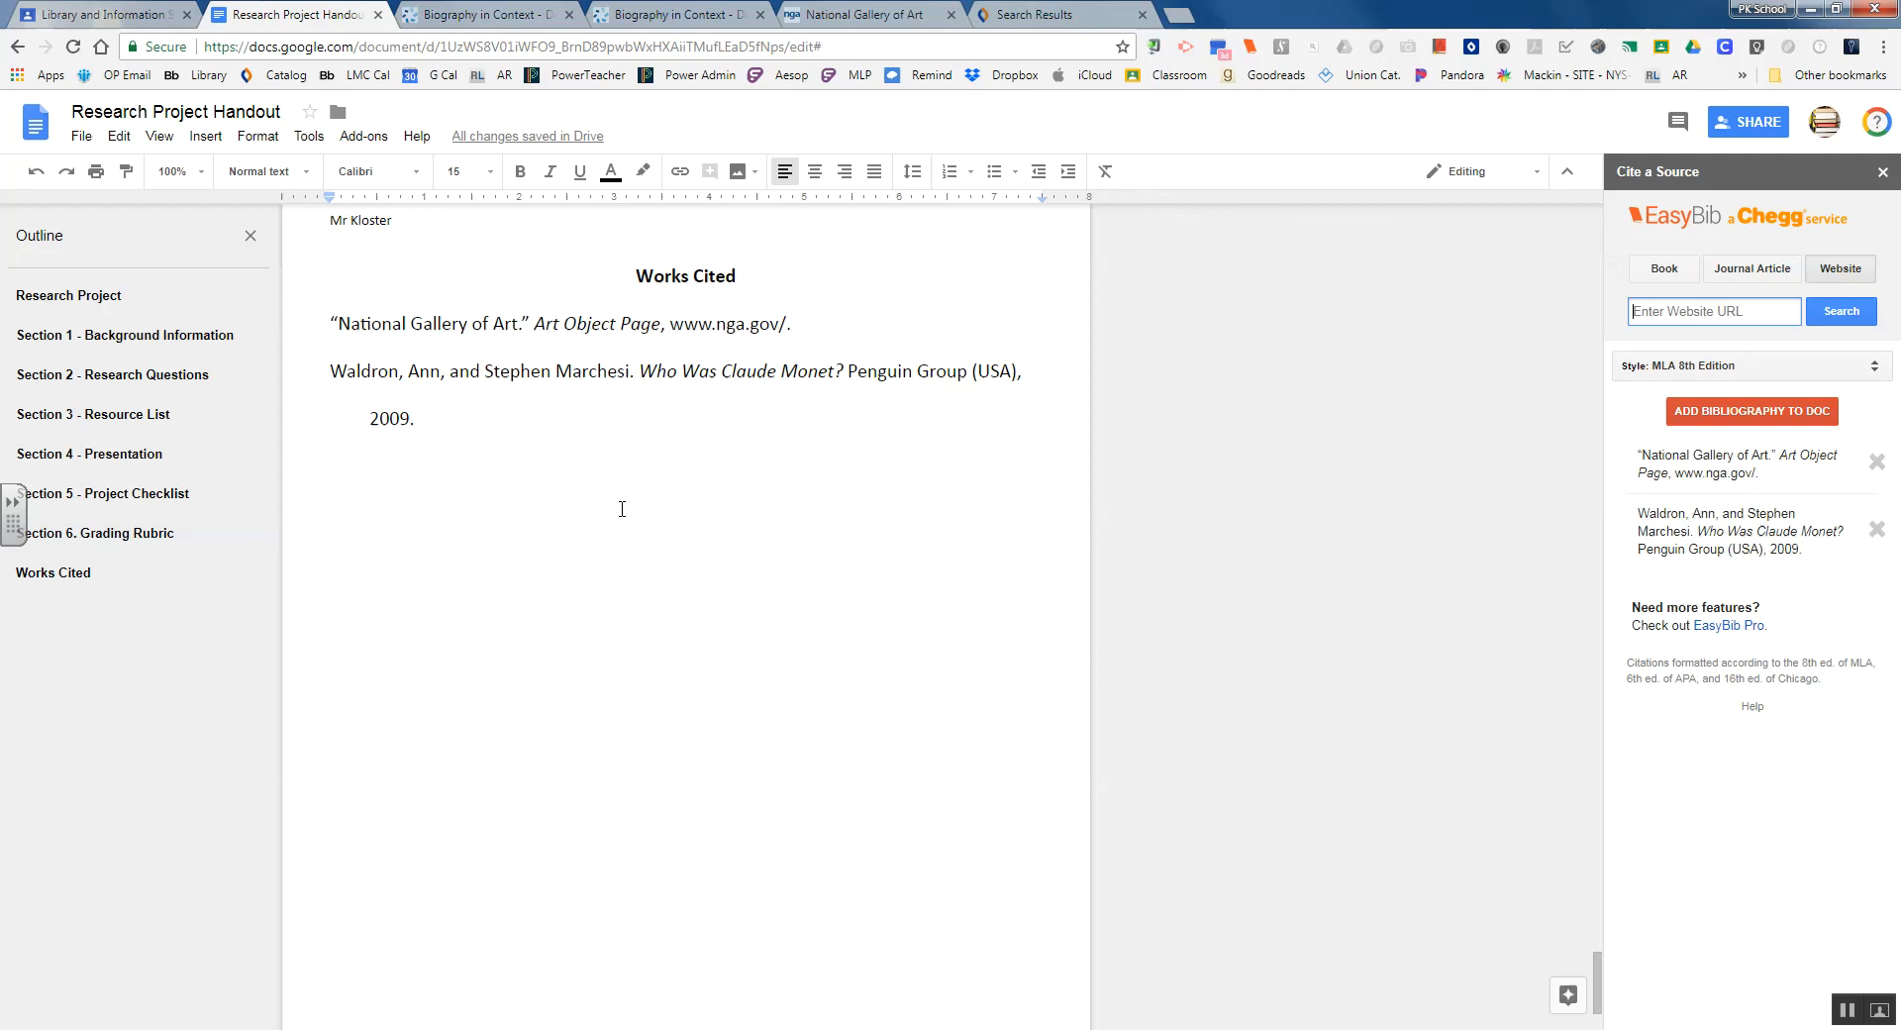
Paste the Rembrandt citation as plain text on a new line below the National Gallery entry
{"action": "left_click", "coordinate": [485, 395]}
{"action": "left_click", "coordinate": [475, 409]}
{"action": "left_click", "coordinate": [811, 324]}
{"action": "key", "text": "Return"}
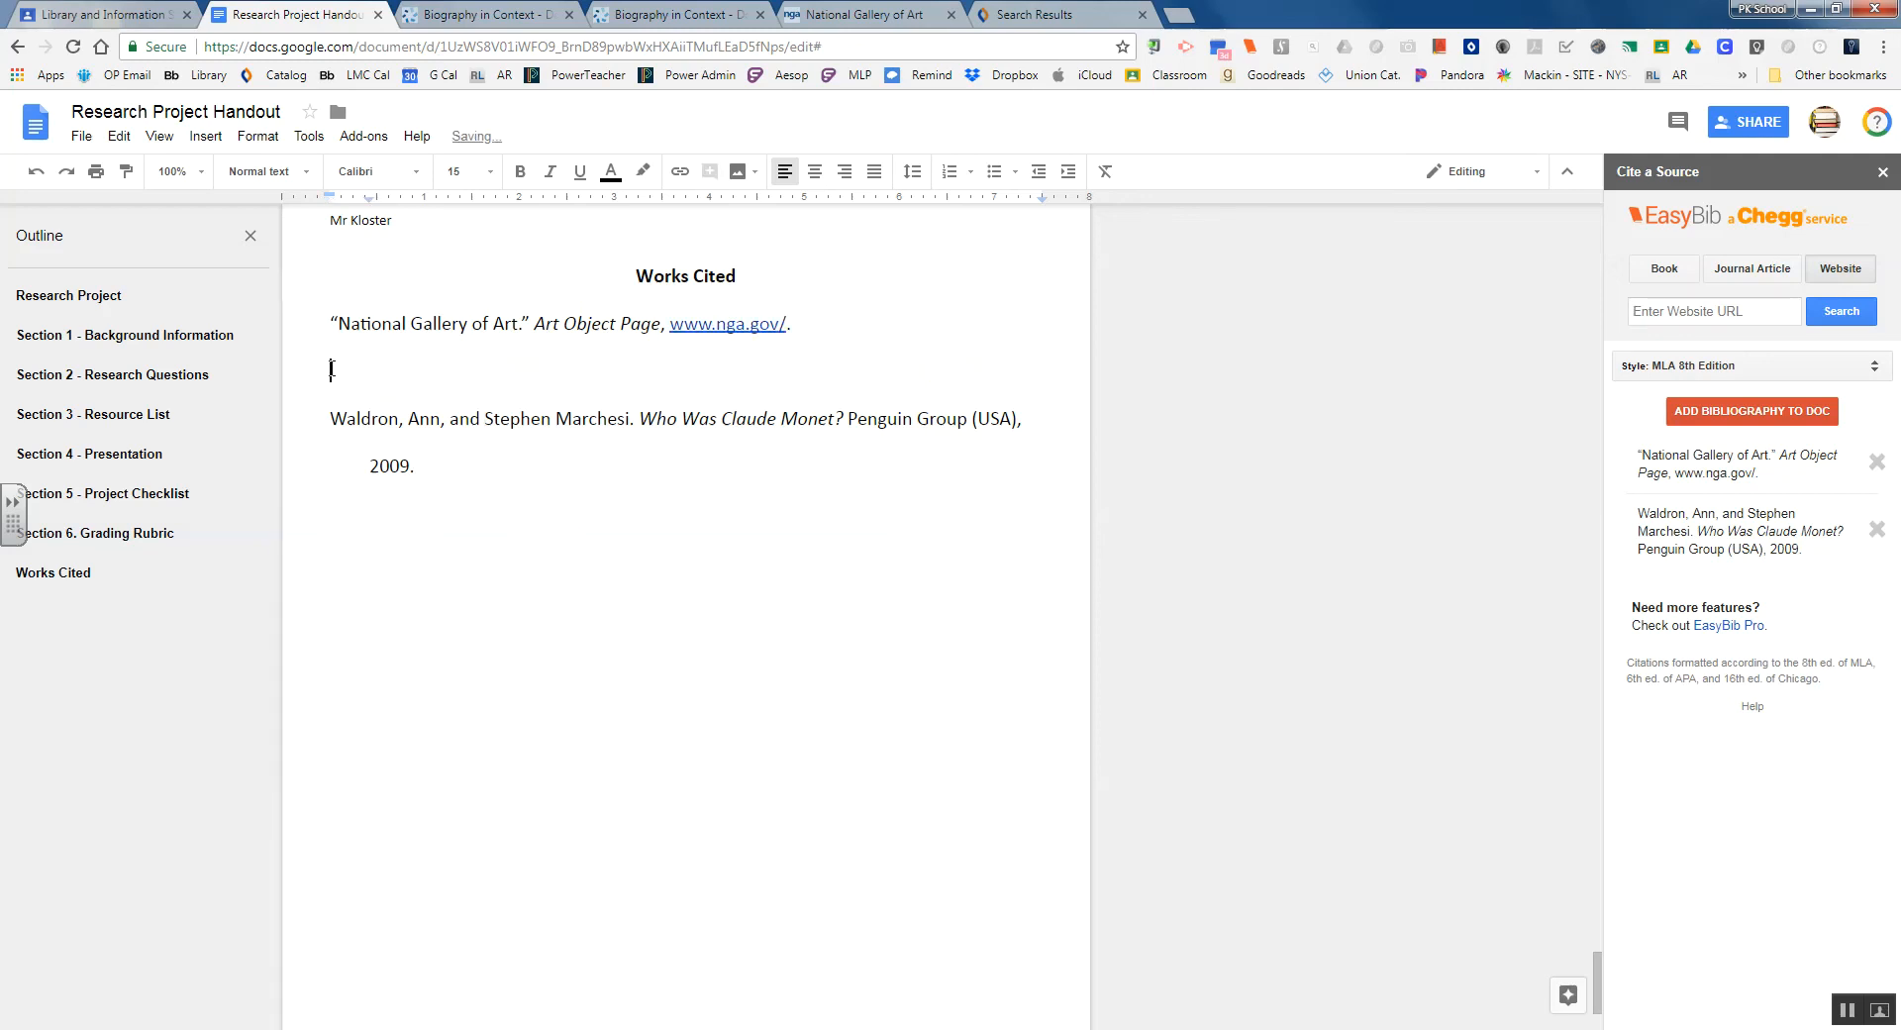
{"action": "right_click", "coordinate": [343, 373]}
{"action": "left_click", "coordinate": [474, 472]}
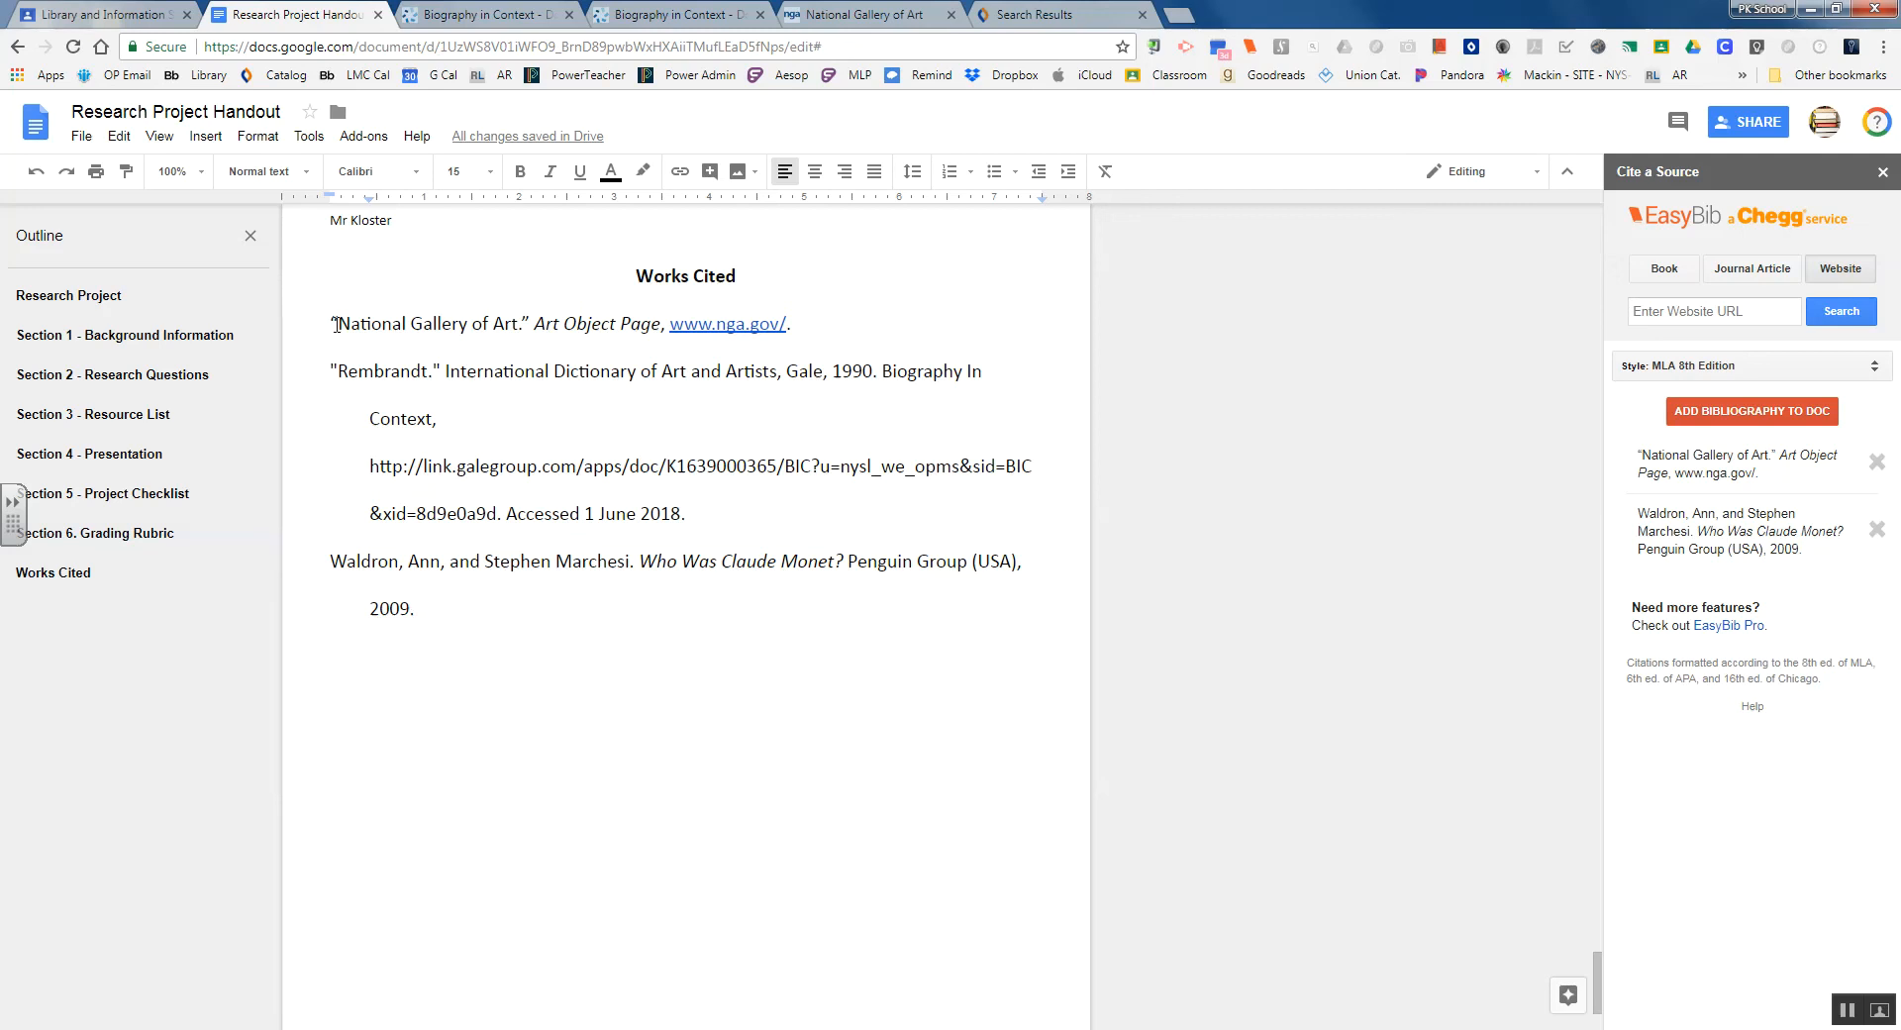
Copy the Andy Warhol citation from Section 3 and paste it as plain text at the top of Works Cited
{"action": "left_click", "coordinate": [109, 421]}
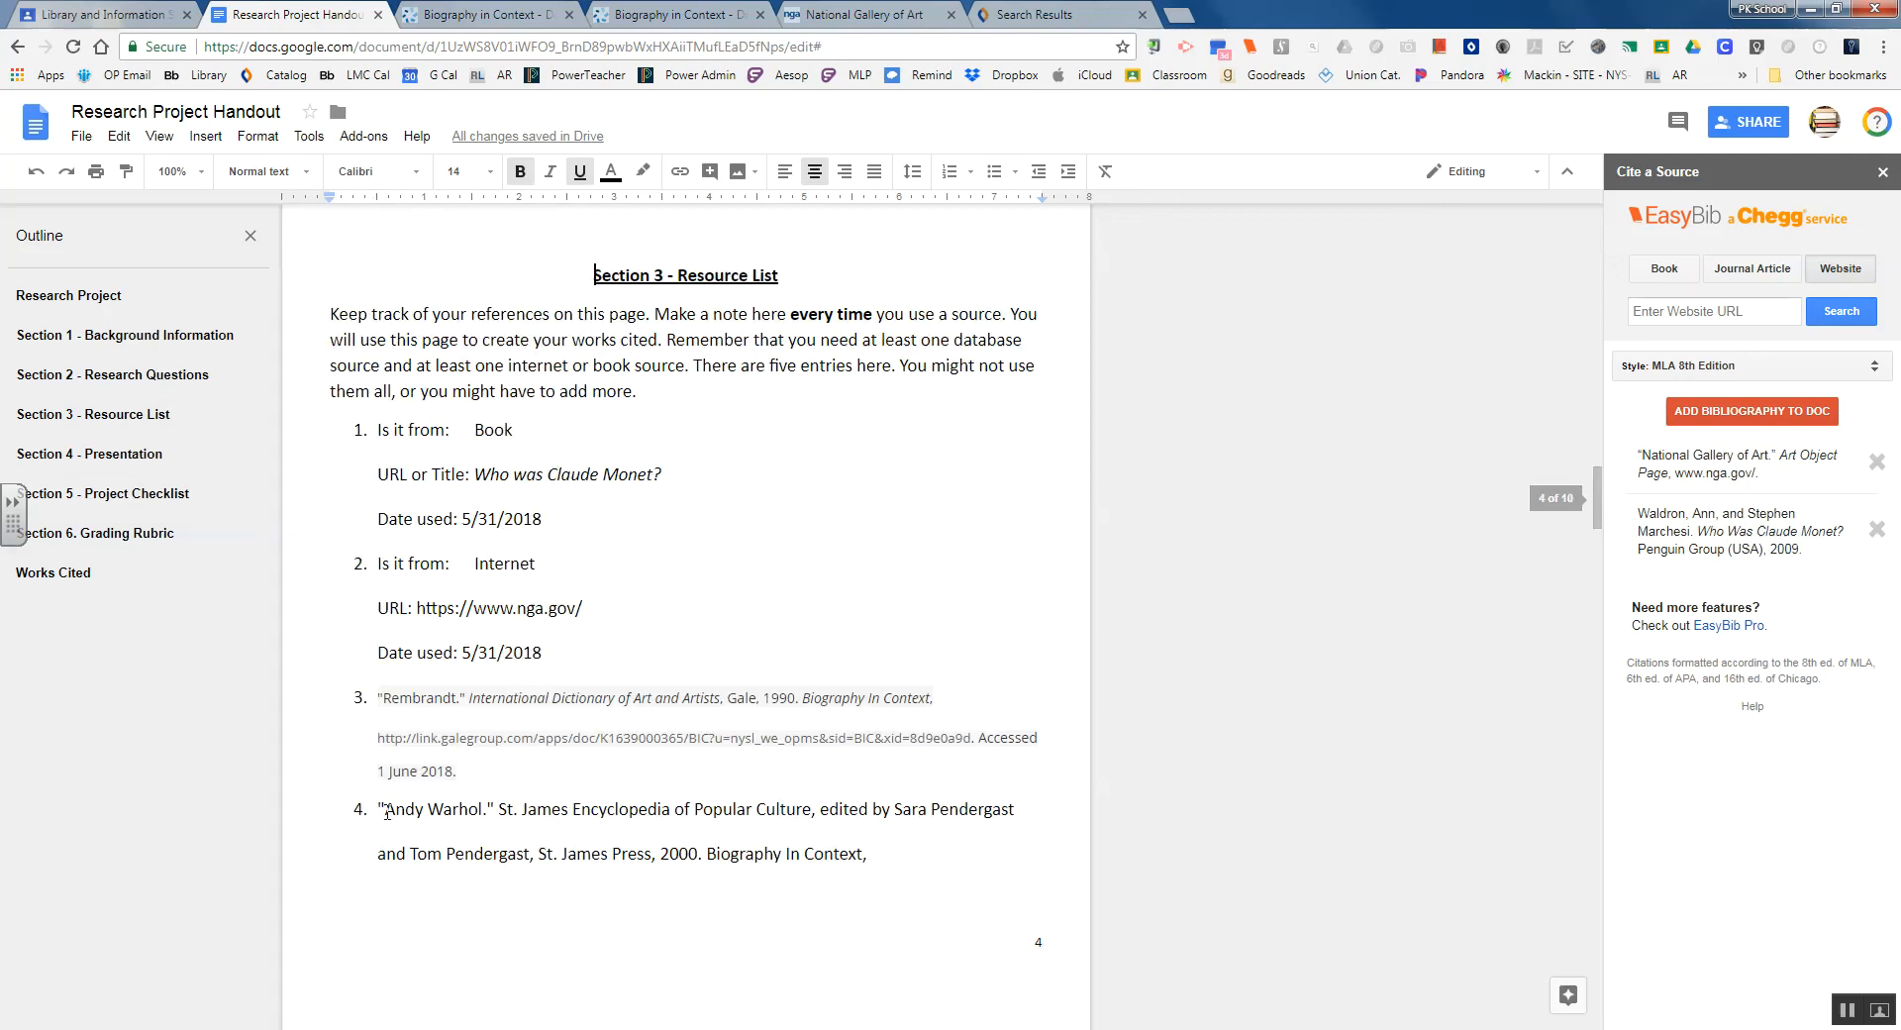
{"action": "left_click_drag", "start_coordinate": [377, 810], "coordinate": [860, 854]}
{"action": "scroll", "coordinate": [693, 851], "scroll_direction": "down", "scroll_amount": 3}
{"action": "left_click_drag", "start_coordinate": [611, 852], "coordinate": [637, 925]}
{"action": "key", "text": "ctrl+c"}
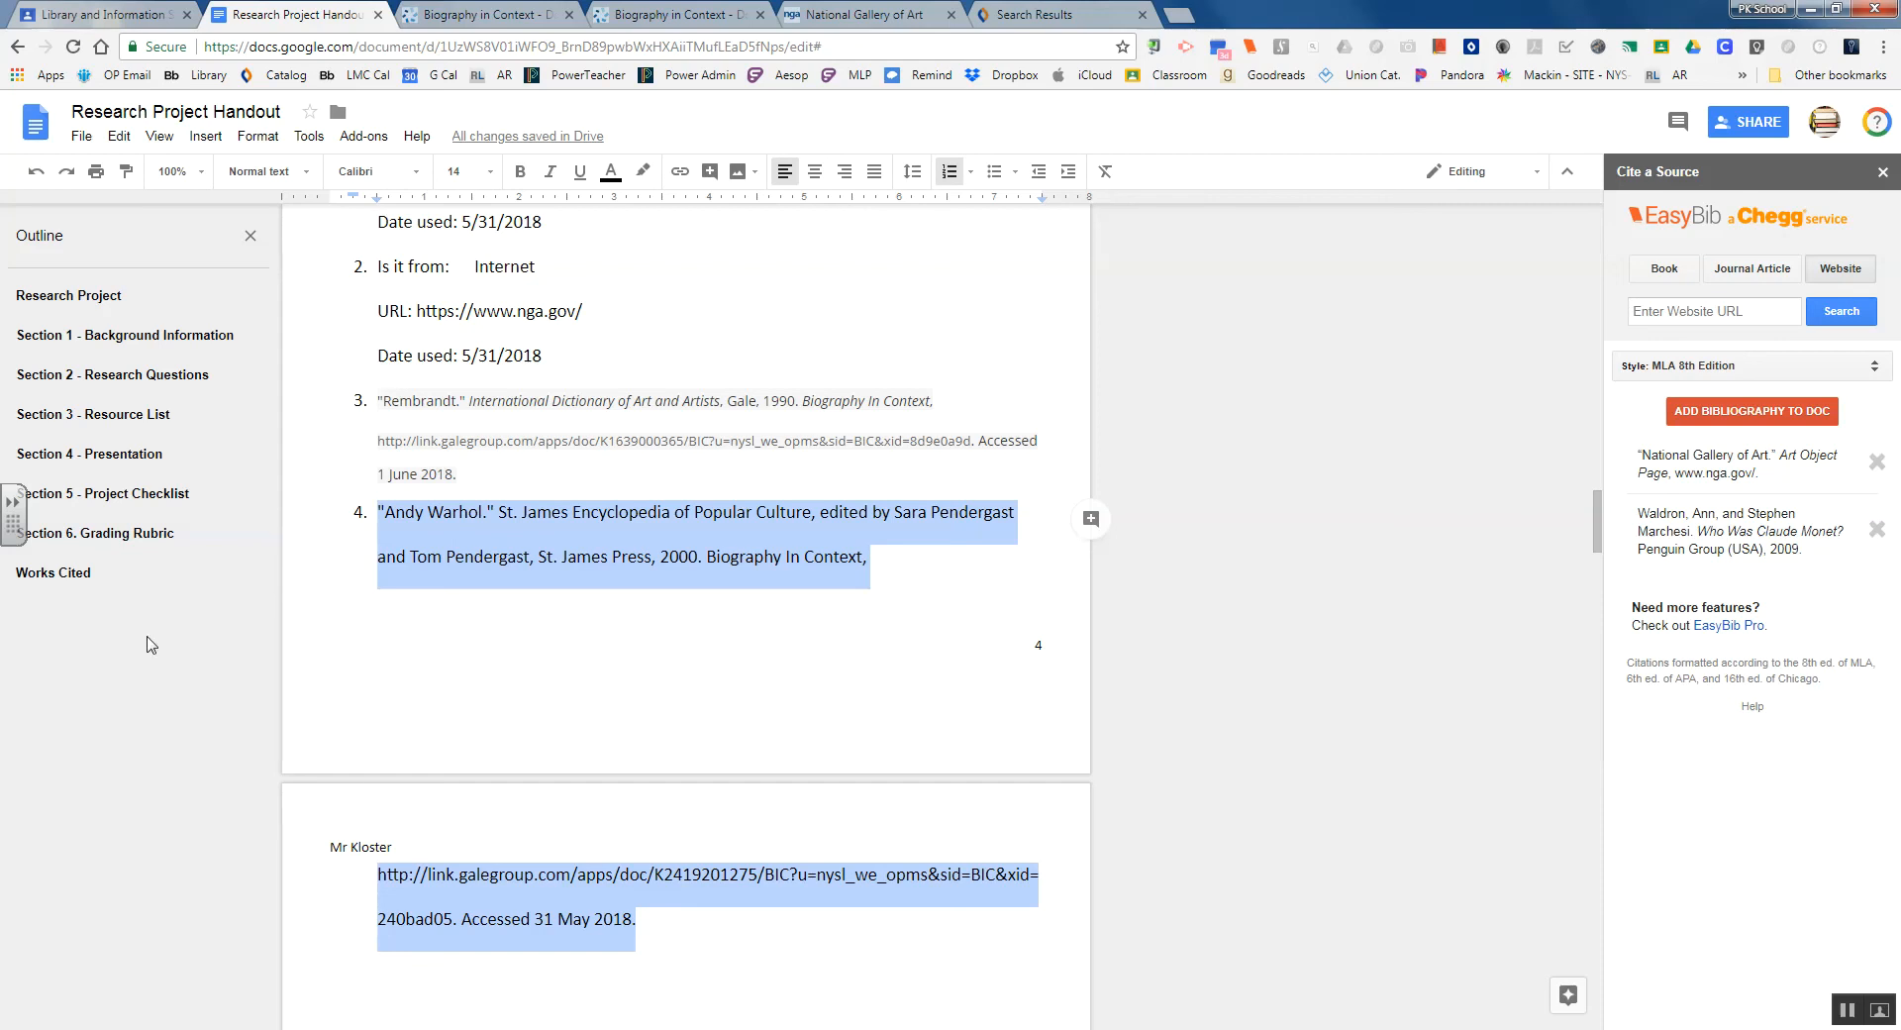
{"action": "left_click", "coordinate": [52, 573]}
{"action": "left_click", "coordinate": [331, 322]}
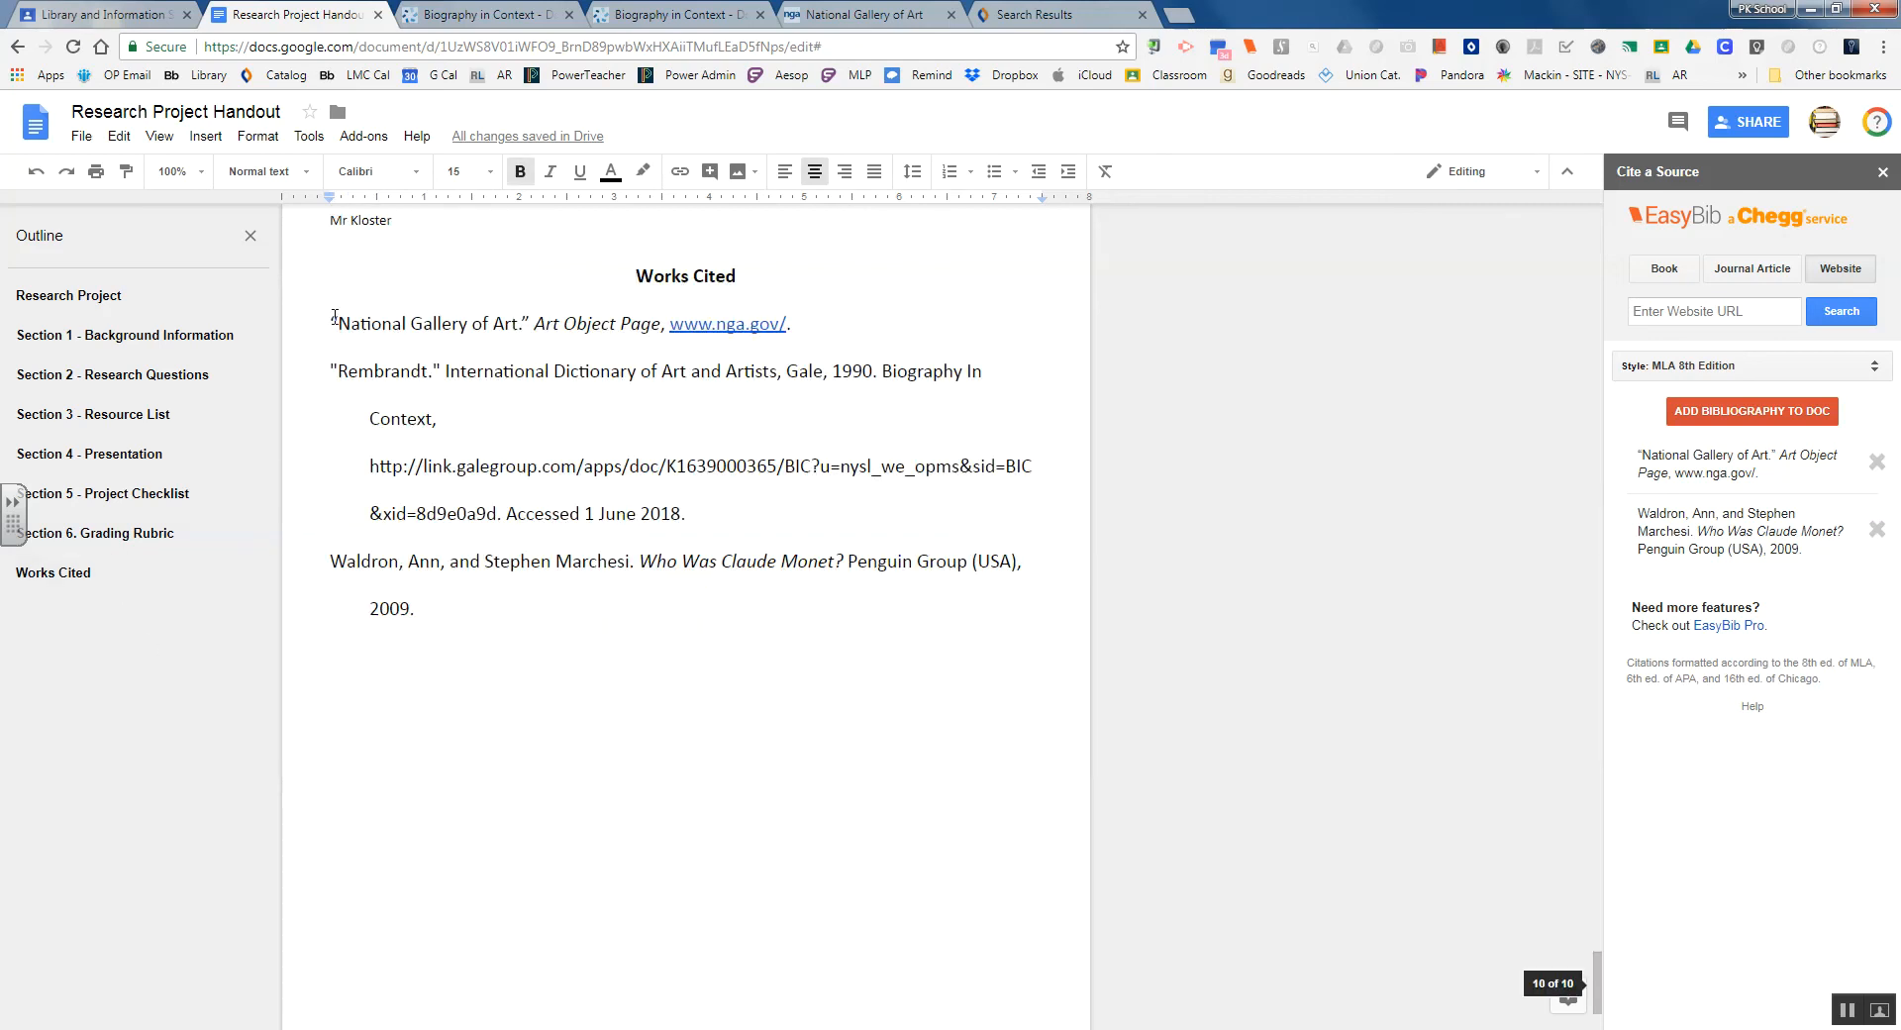
{"action": "key", "text": "Return"}
{"action": "key", "text": "Up"}
{"action": "right_click", "coordinate": [415, 321]}
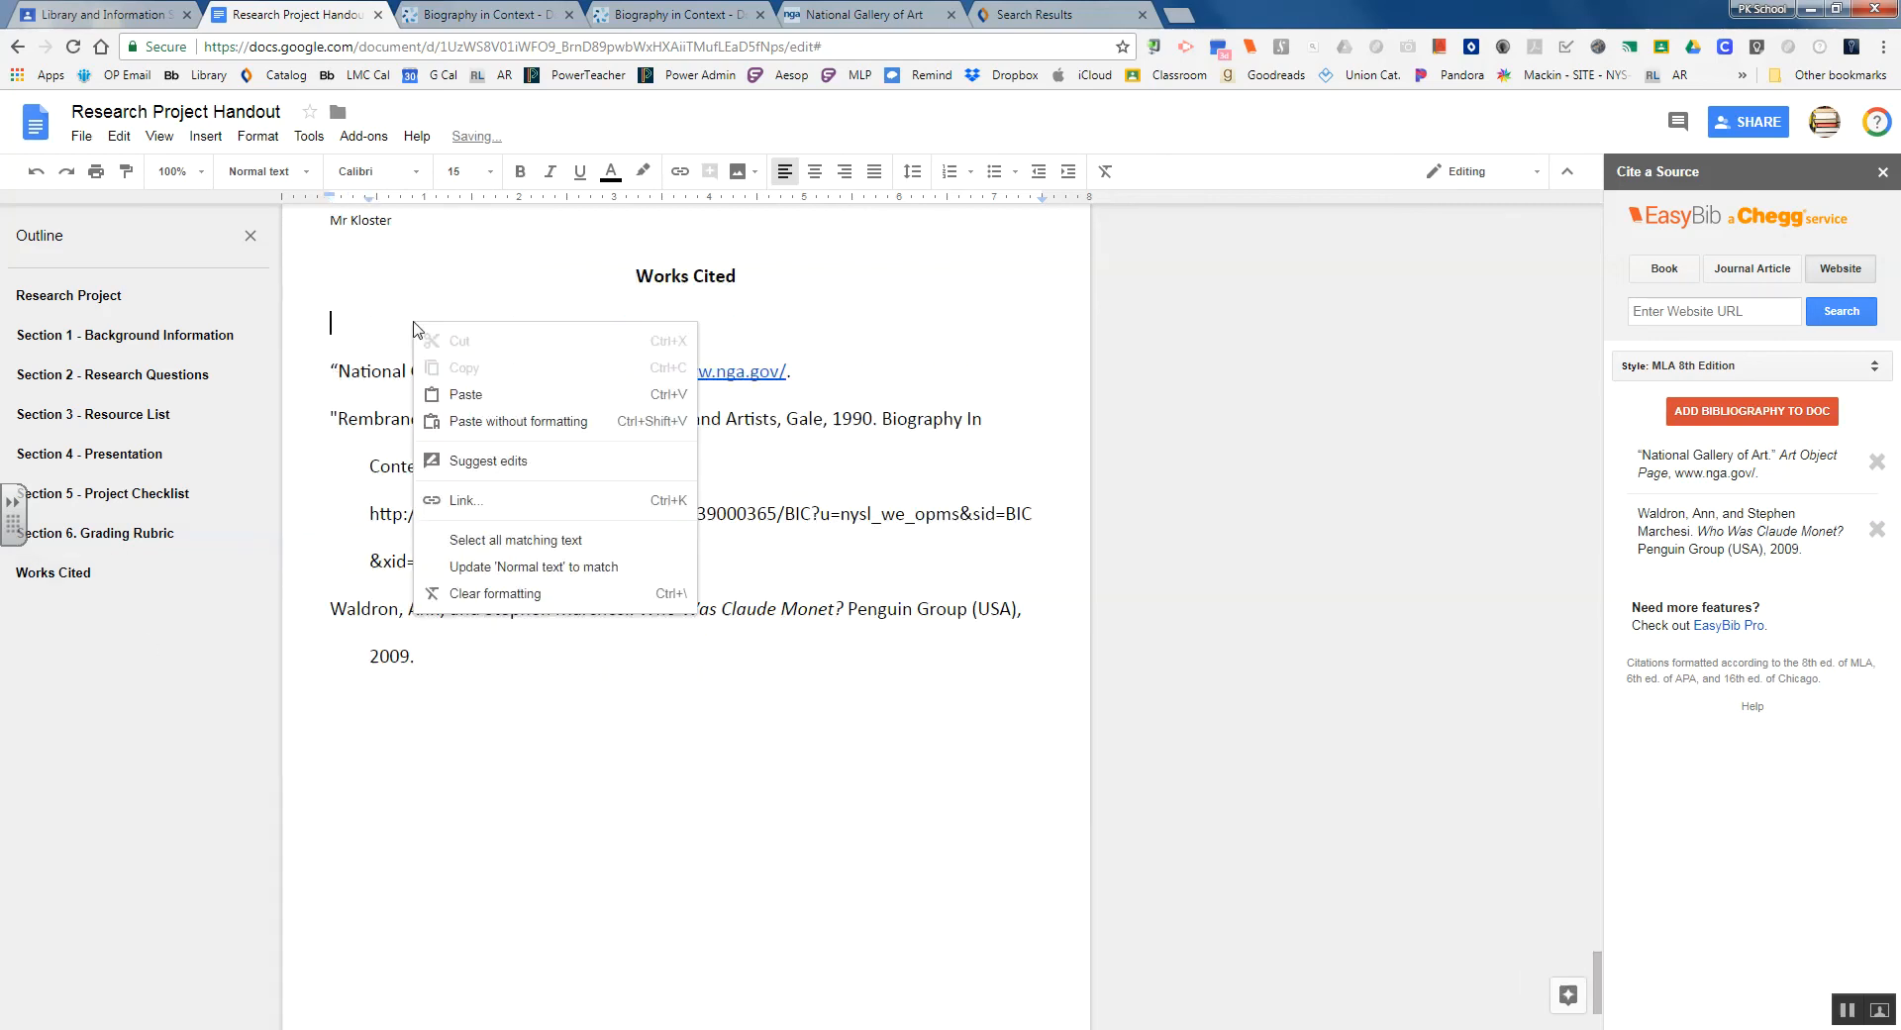
{"action": "left_click", "coordinate": [482, 421]}
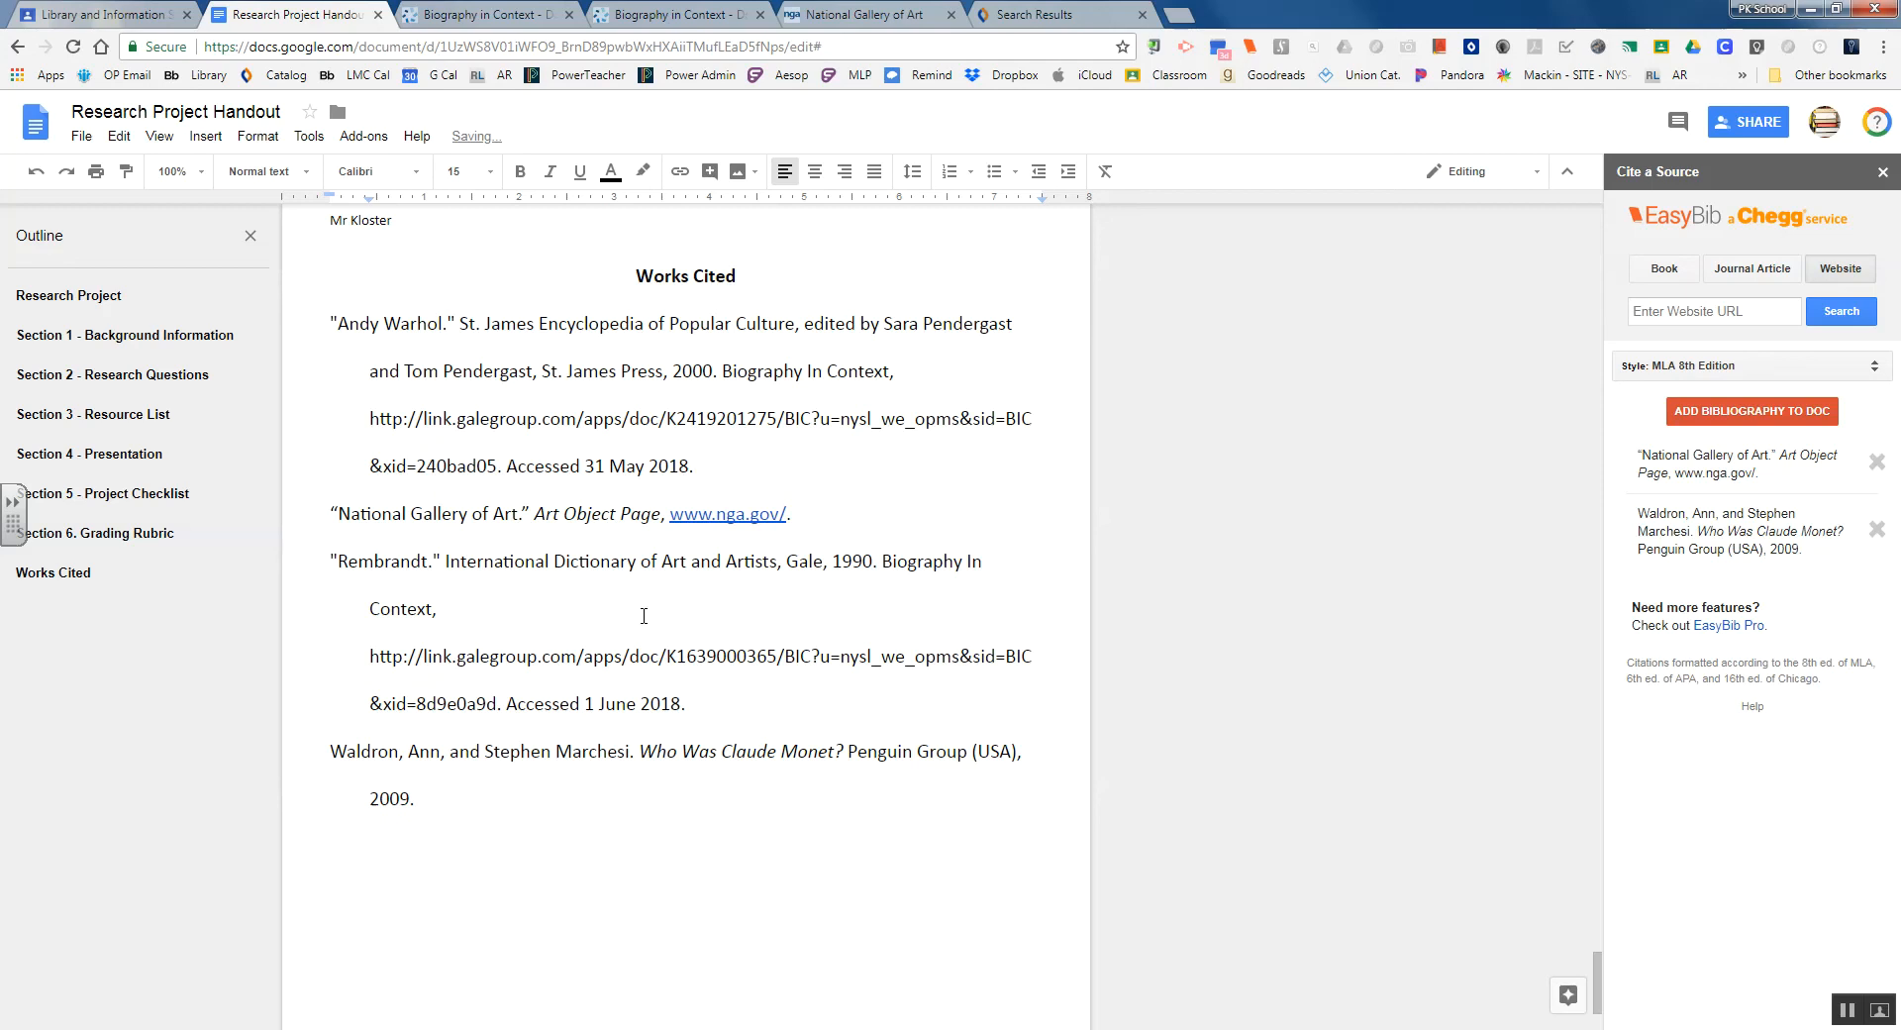